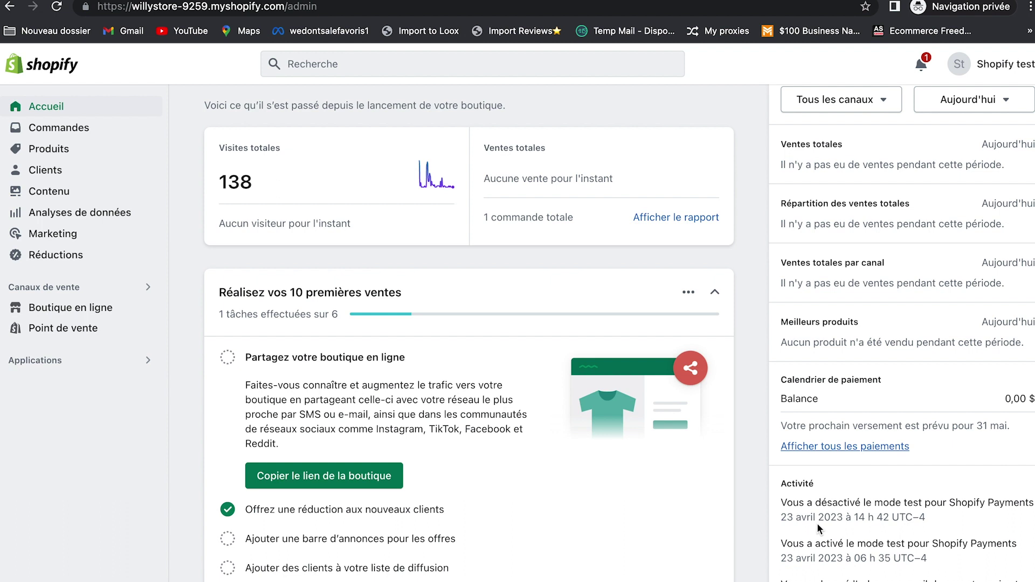
Step: Find the DSers-AliExpress Dropshipping app in the Shopify App Store and start adding it to the store
click(116, 360)
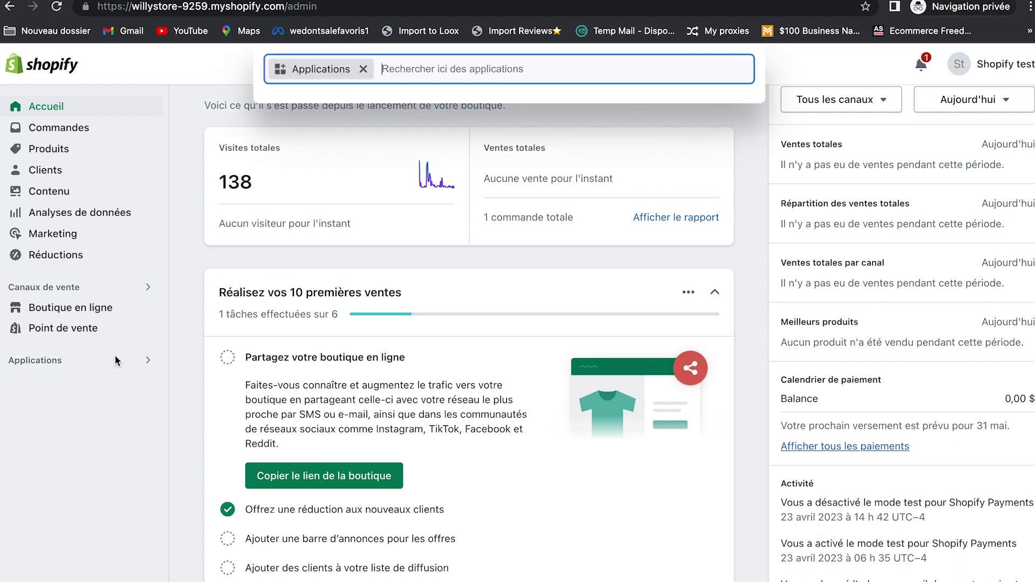
click(347, 254)
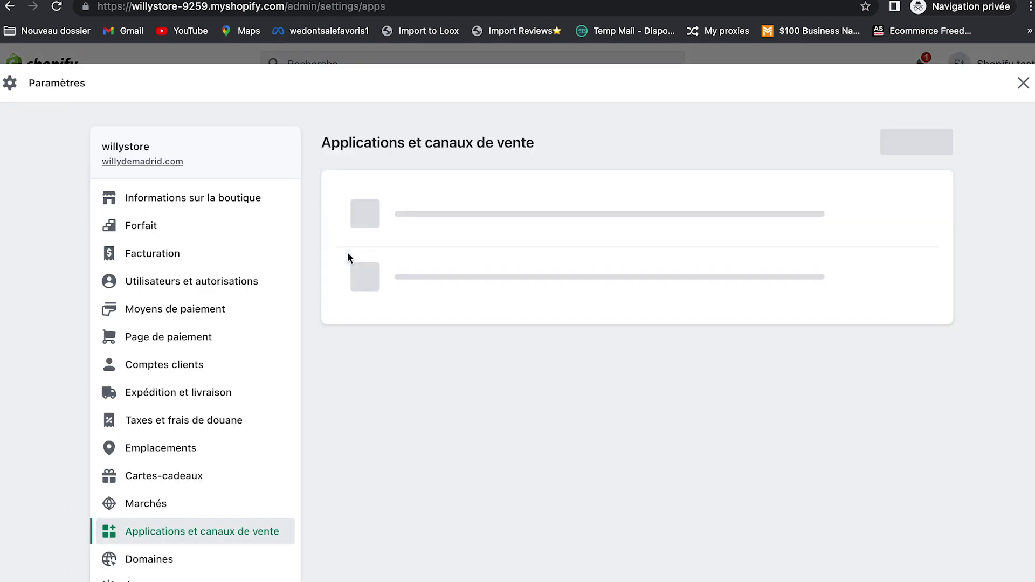
click(850, 143)
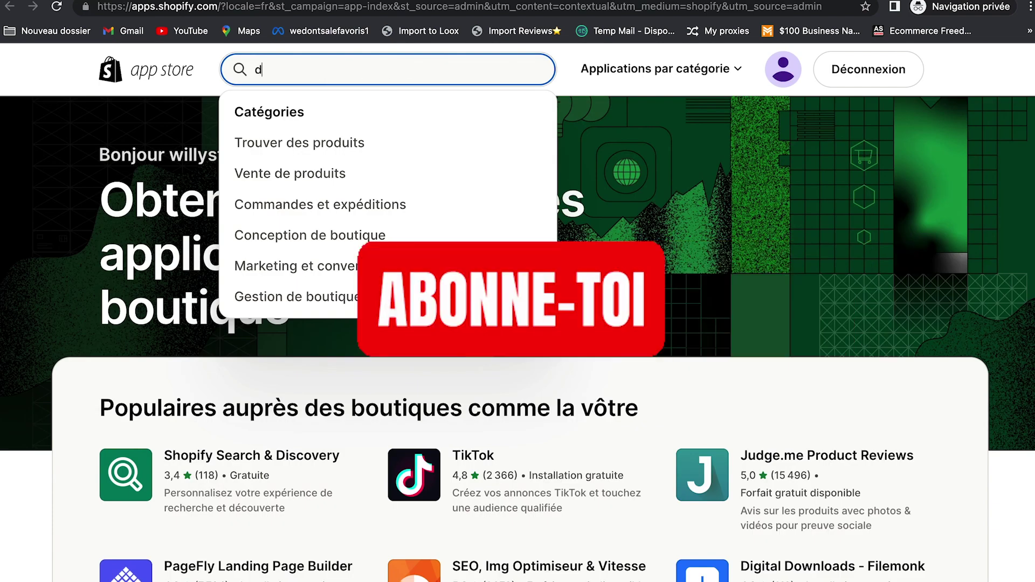
text(dsers)
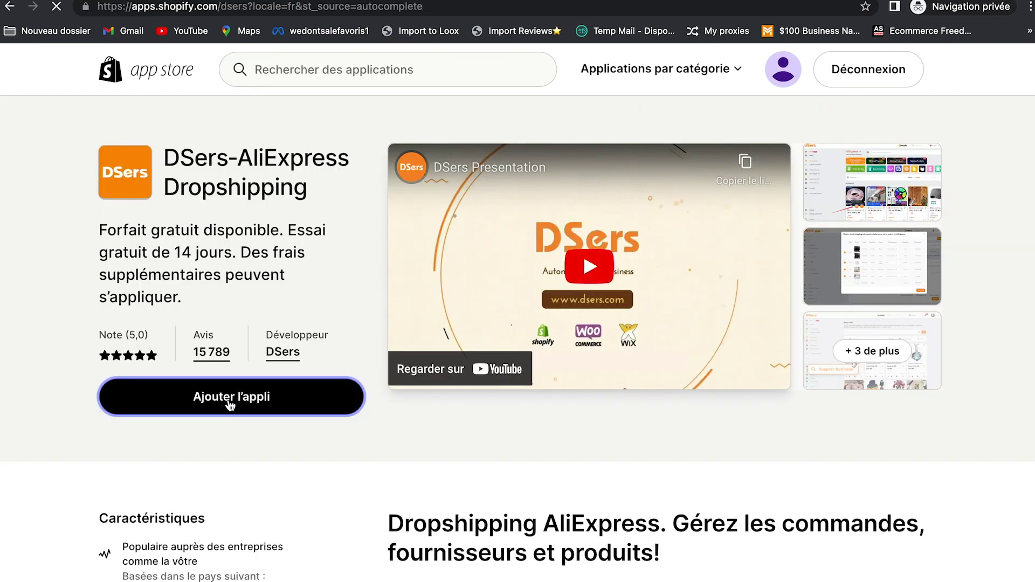
click(232, 401)
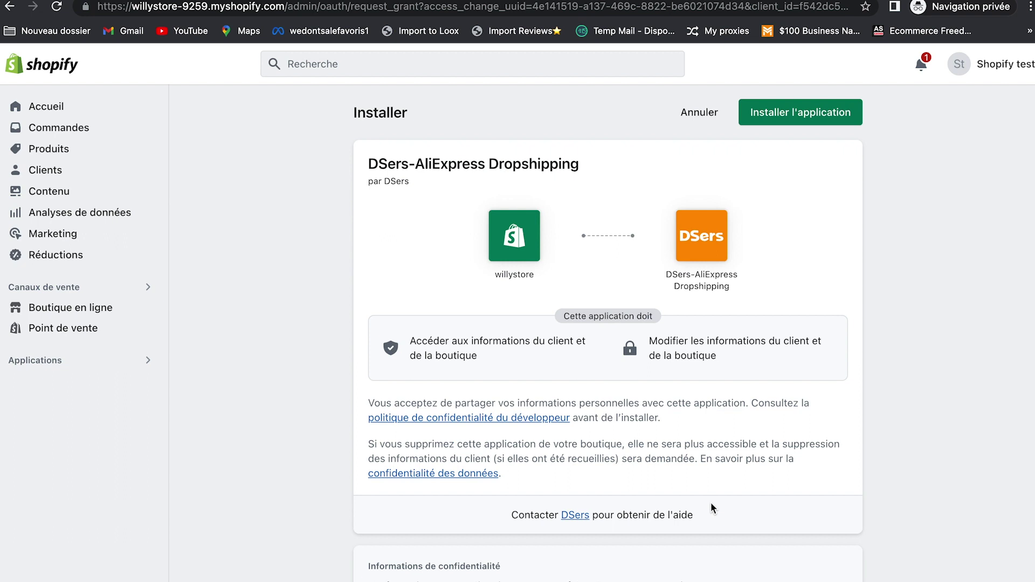
Step: Review the permissions DSers requests, install it on willystore, and choose to register the DSers account yourself
scroll(711, 508, down, 1)
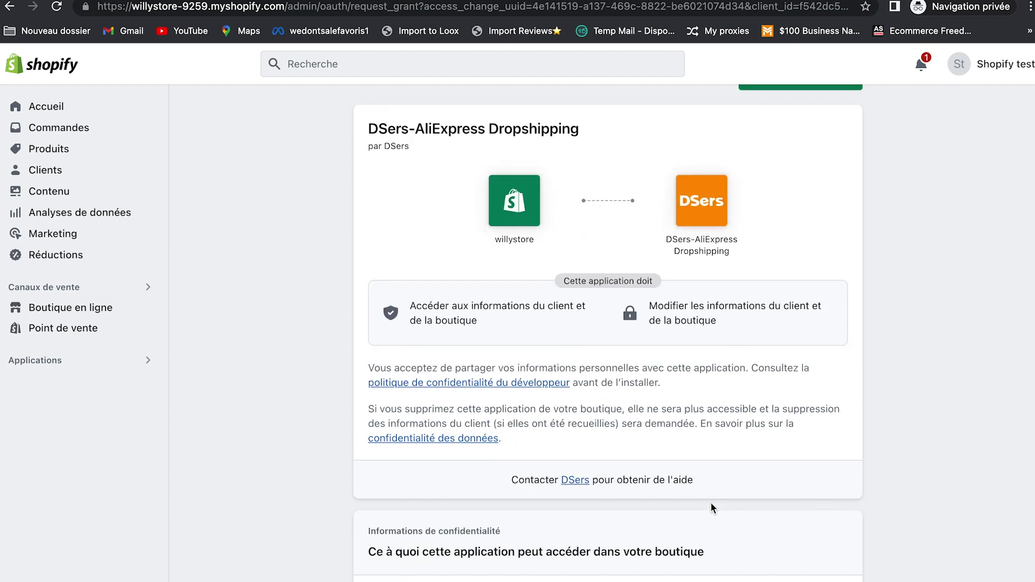
scroll(711, 504, down, 5)
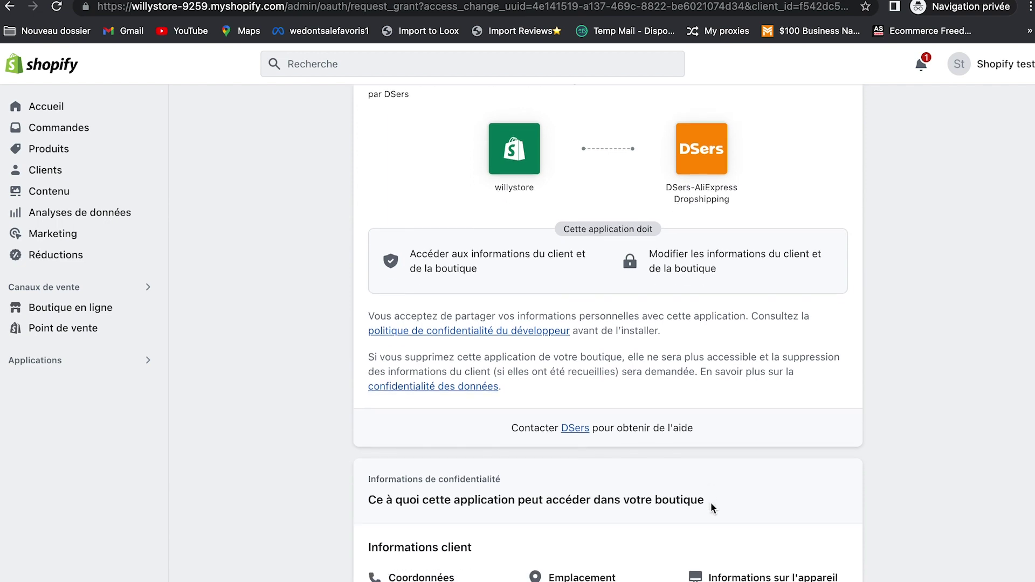
scroll(711, 508, down, 10)
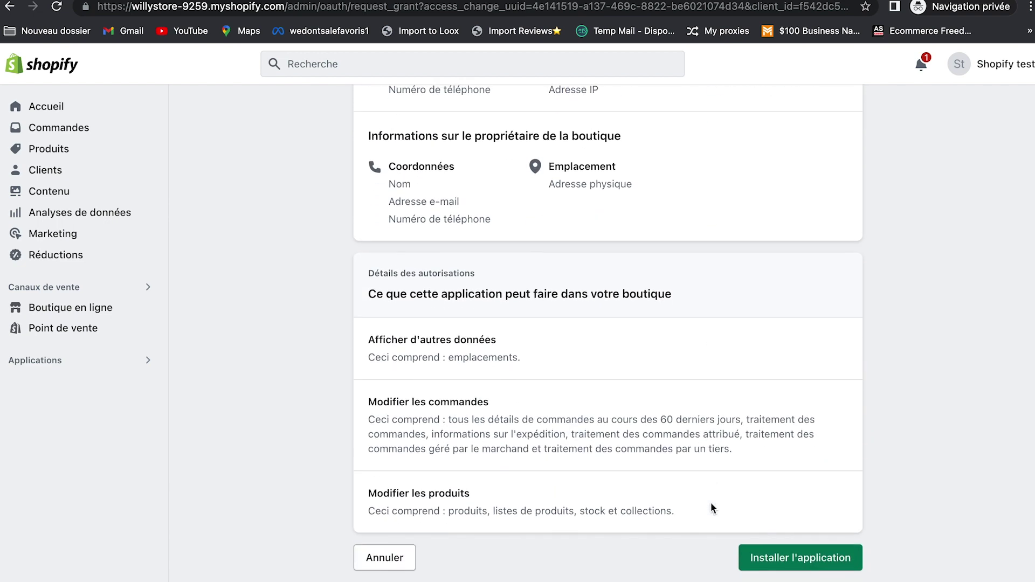
scroll(710, 507, up, 12)
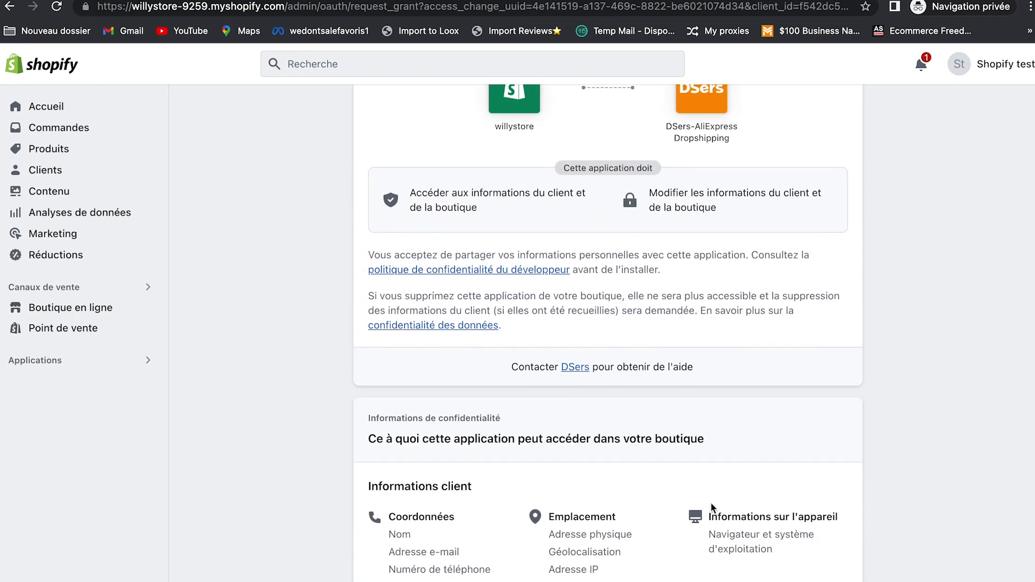
click(804, 558)
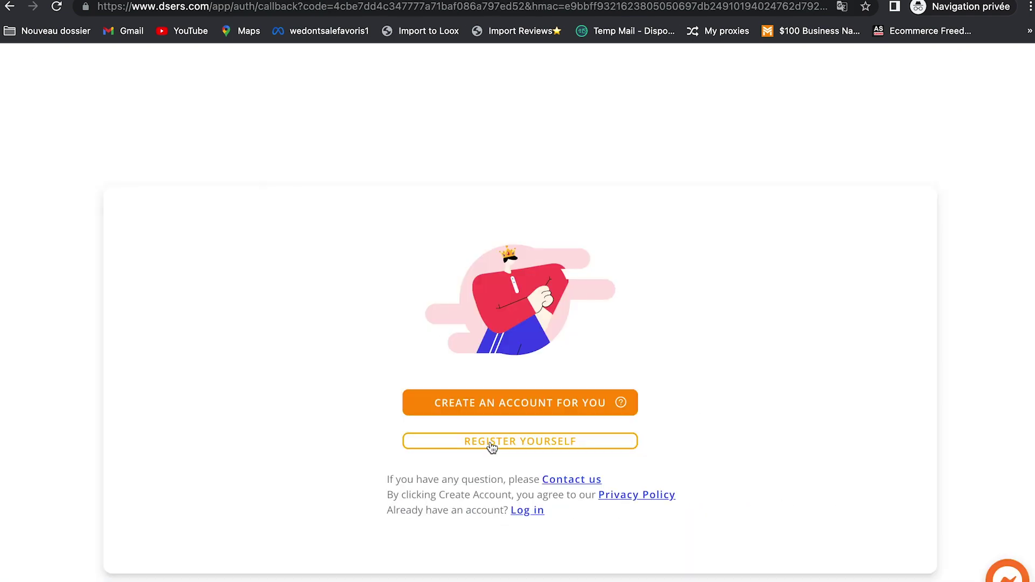
click(492, 446)
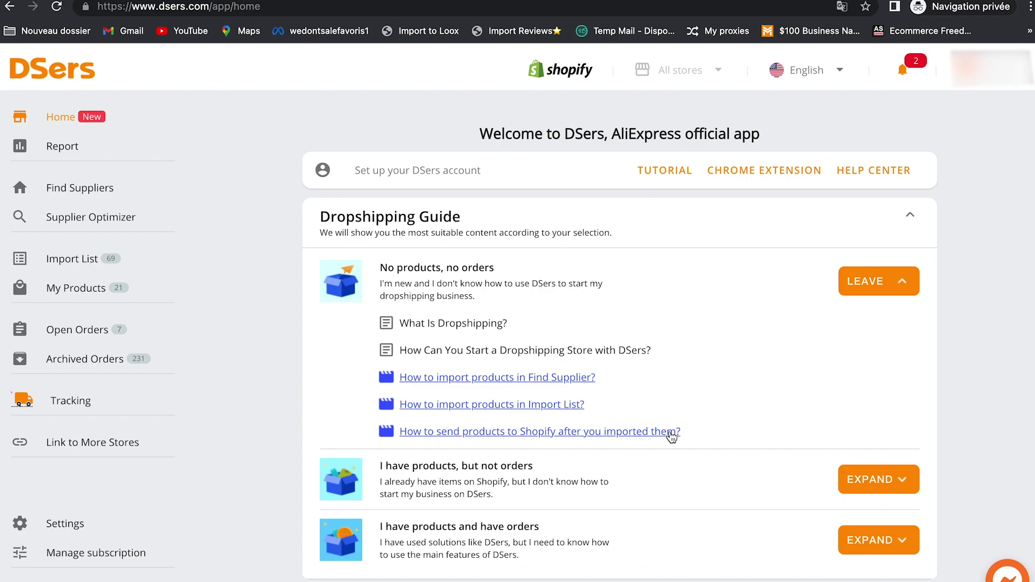
scroll(670, 431, down, 4)
scroll(670, 431, up, 4)
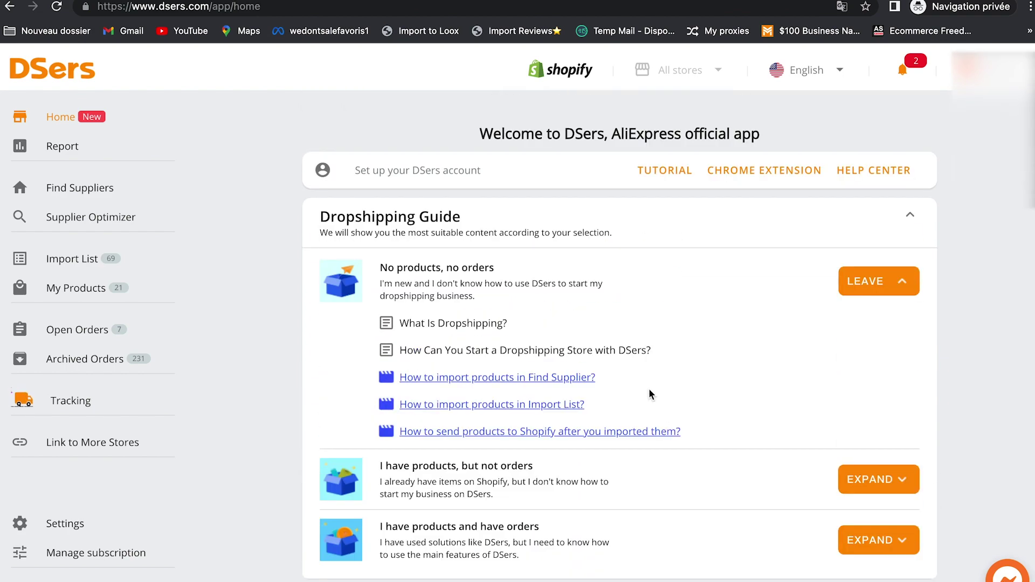
Step: Go to AliExpress in a new browser window and open the pink and white menstrual heating belt from the browsing history
key(ctrl+shift+n)
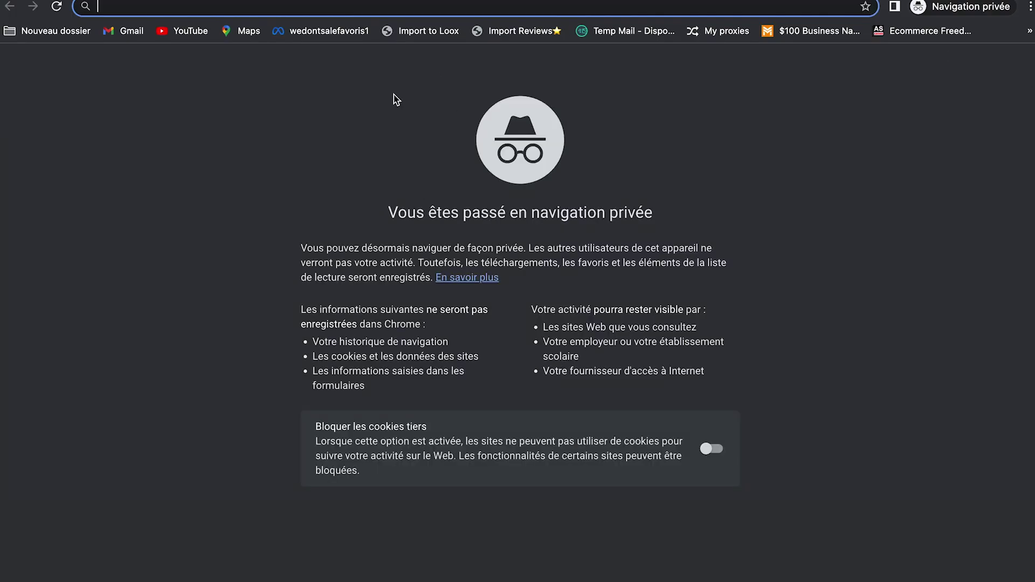
text(alie)
key(Return)
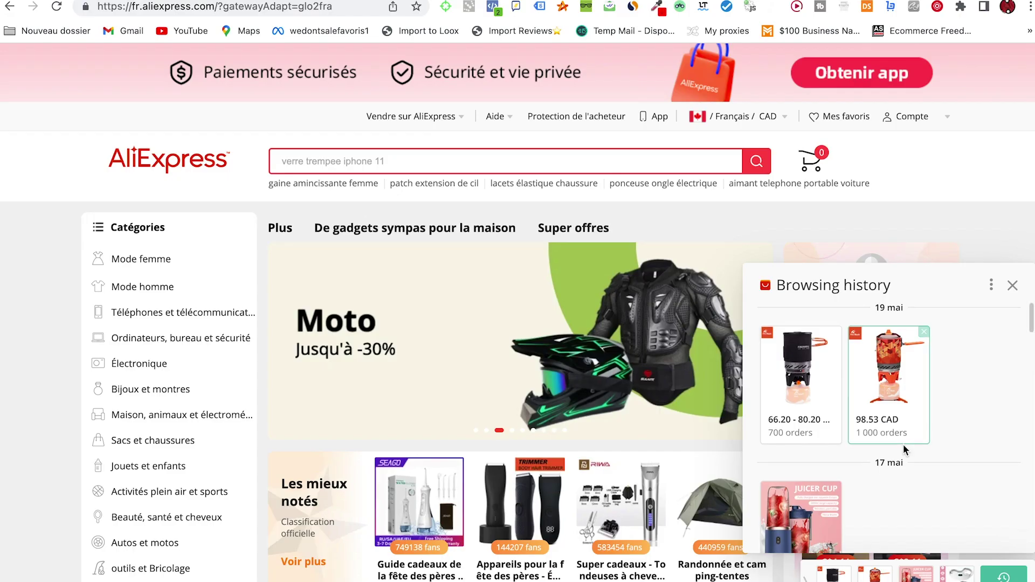
scroll(903, 447, down, 5)
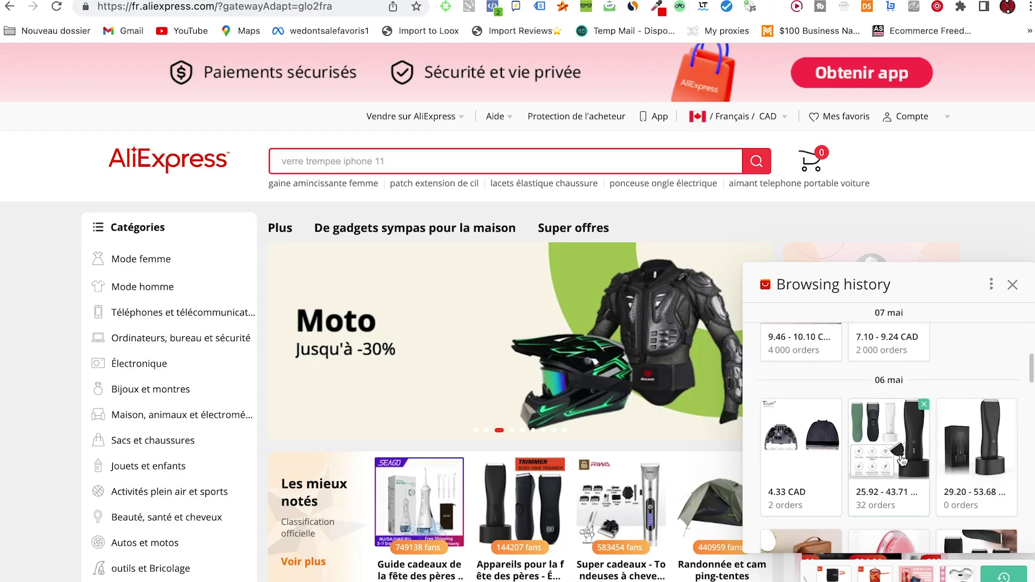
scroll(901, 459, up, 5)
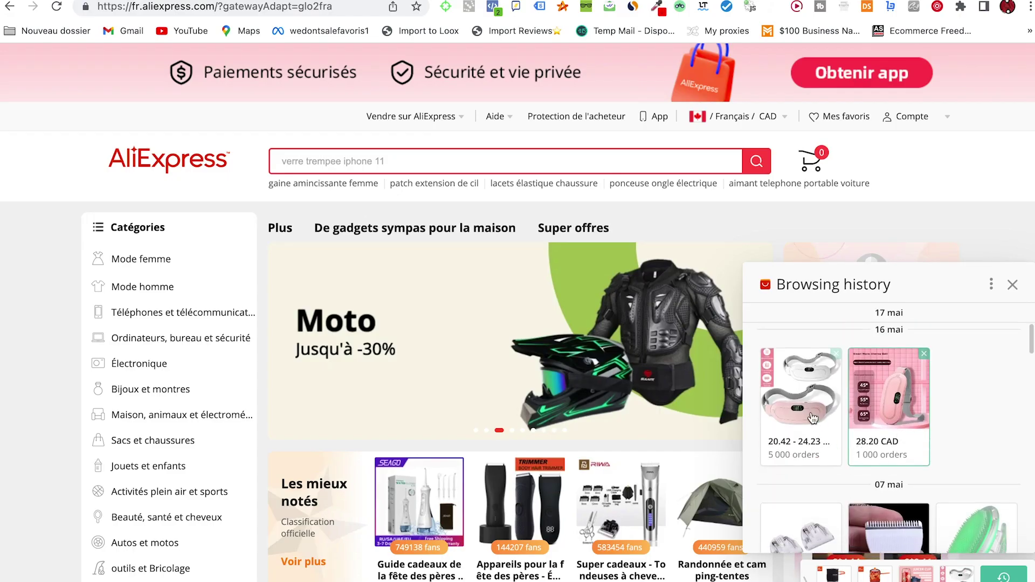
click(807, 411)
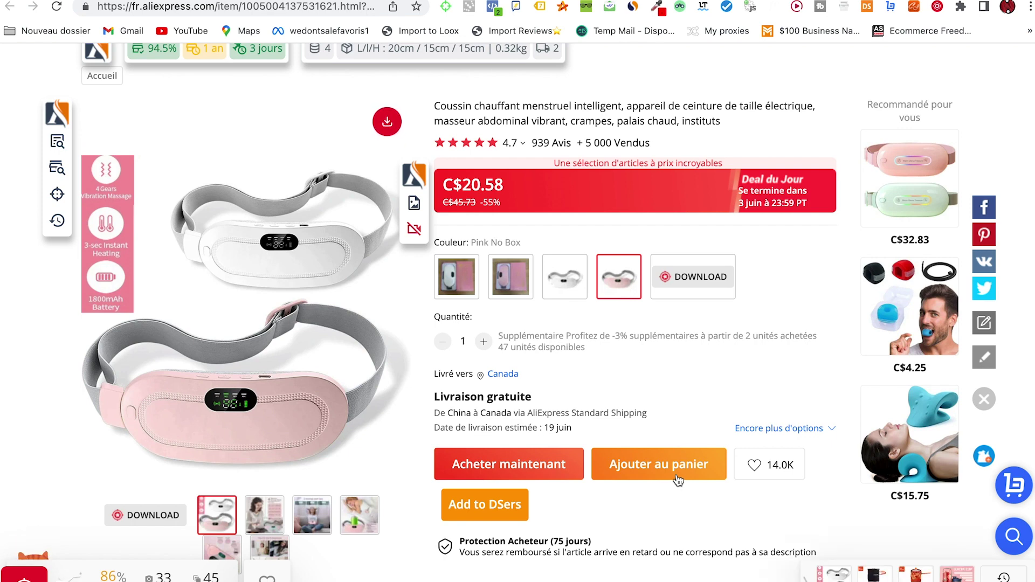
Step: Add the AliExpress heating belt to DSers and open the DSers Import List
click(481, 505)
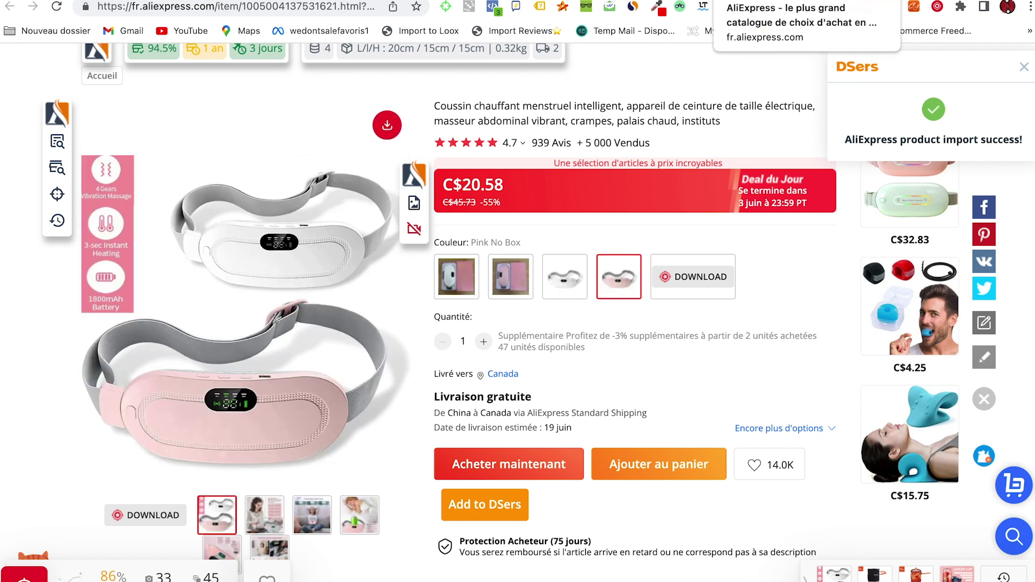
click(539, 1)
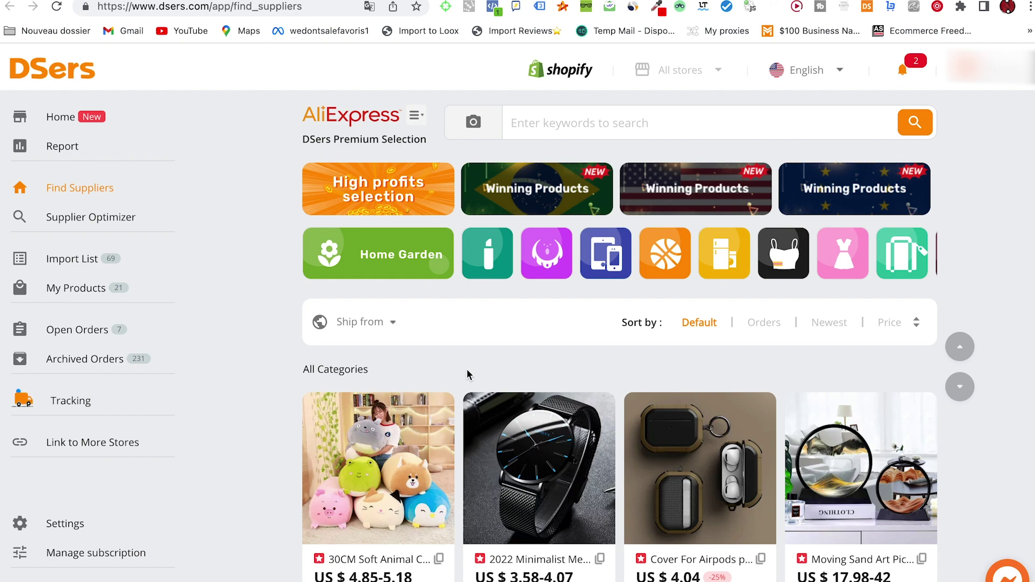
click(68, 260)
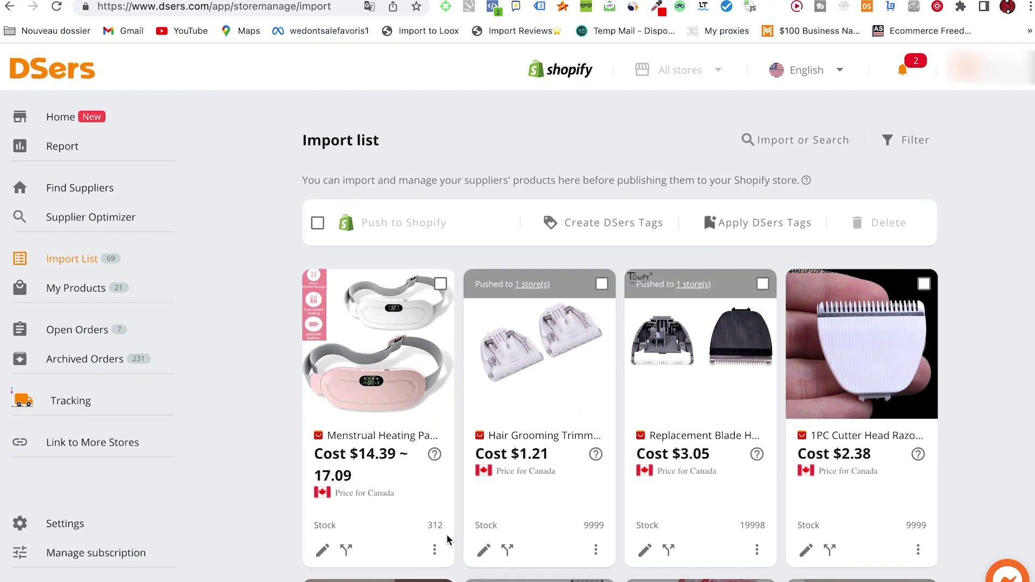
Step: Push the Menstrual Heating Pad product from the Import List to the willystore-9259.myshopify.com store
click(436, 550)
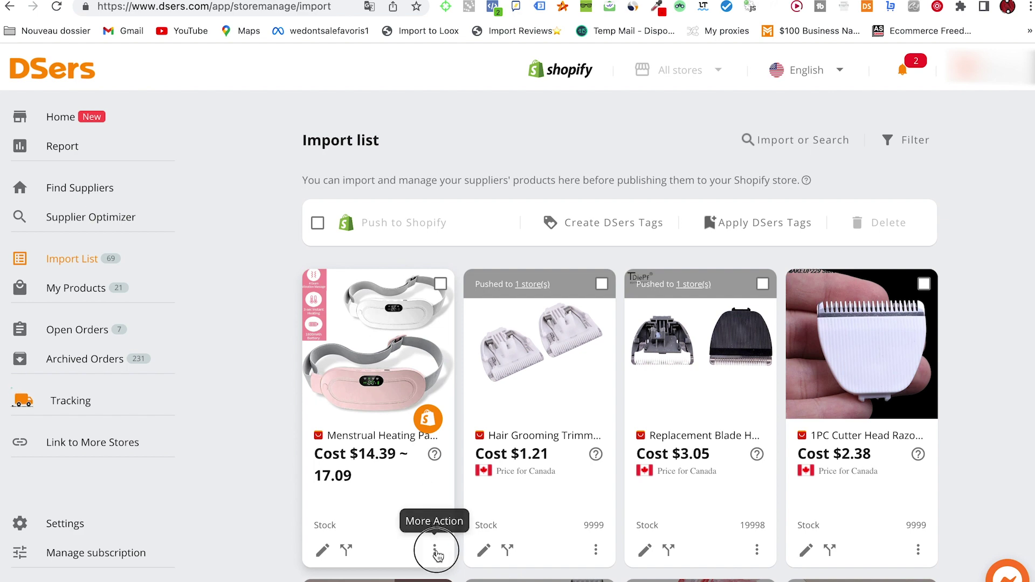
click(429, 423)
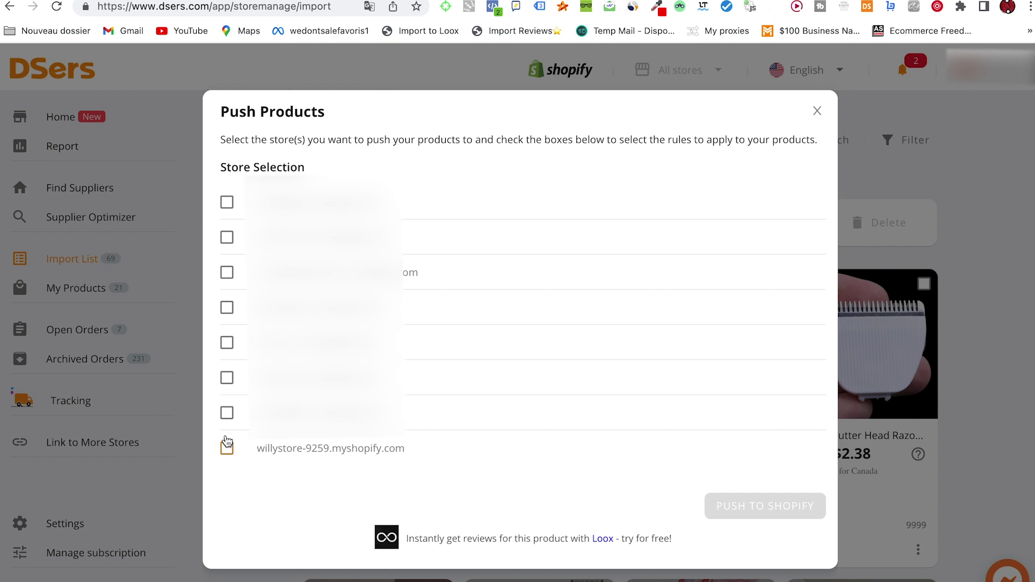
click(227, 448)
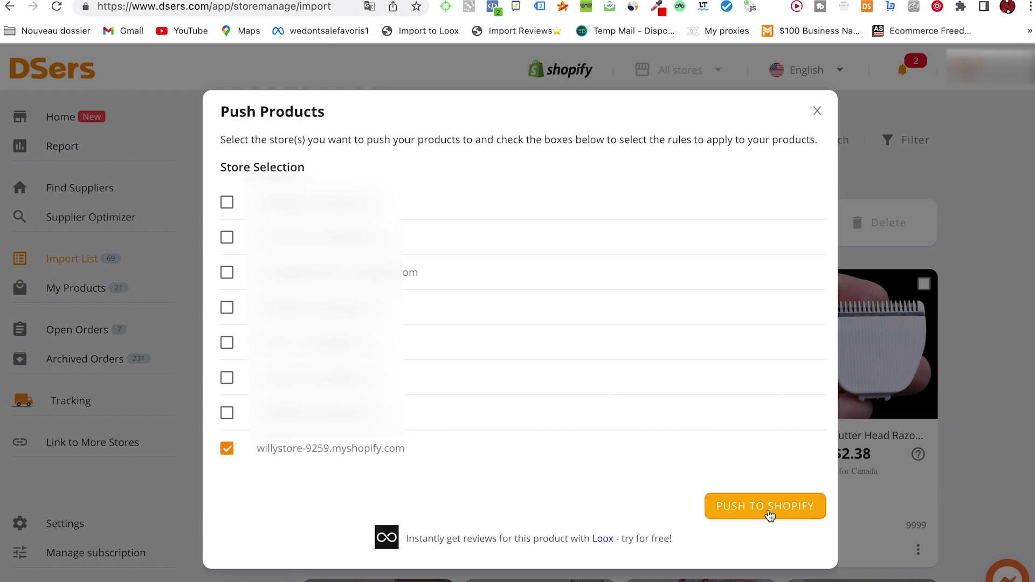
click(768, 510)
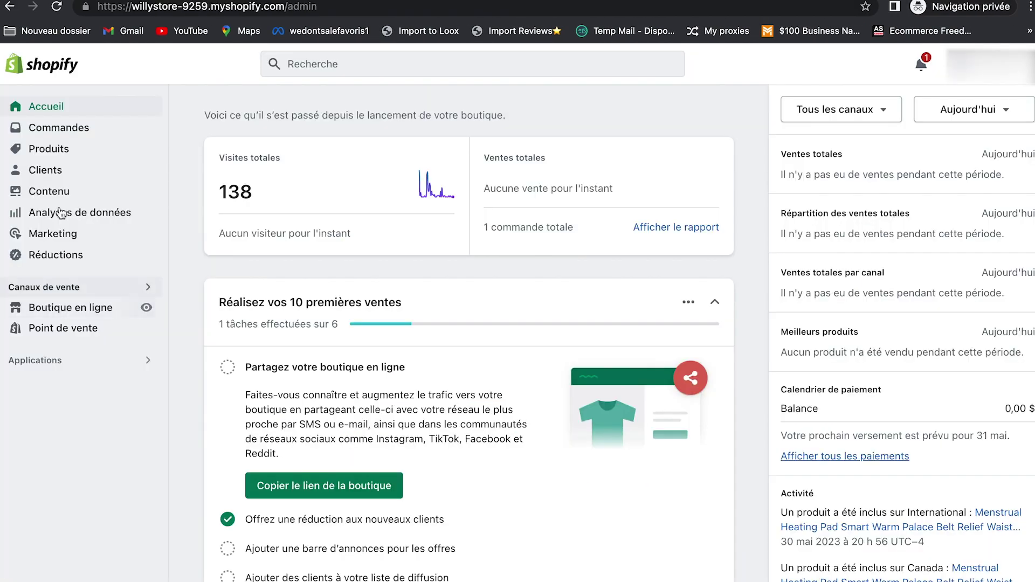
Step: Open the imported Menstrual Heating Pad product in the Shopify admin and examine its description, images and variants
click(49, 149)
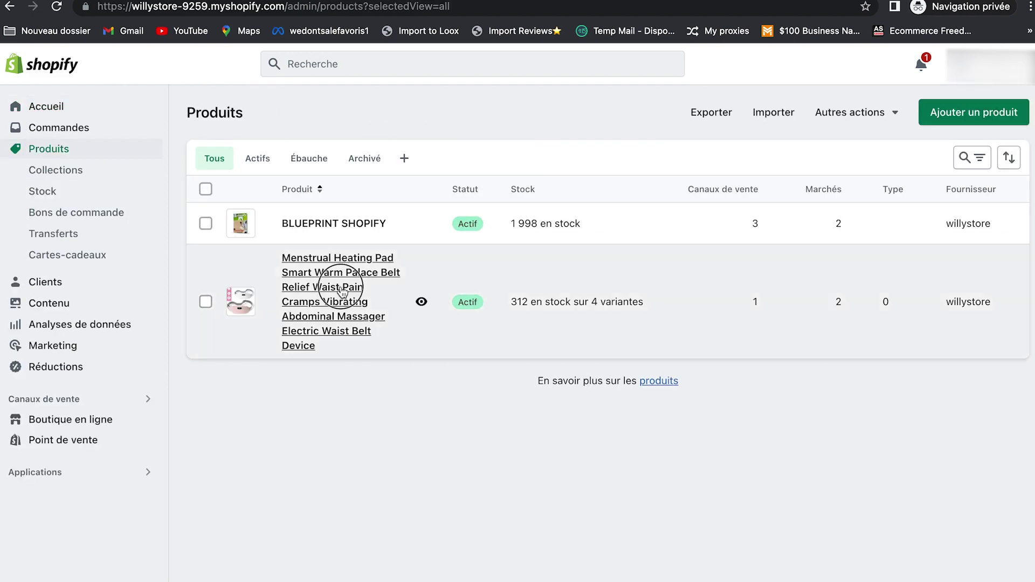
click(341, 291)
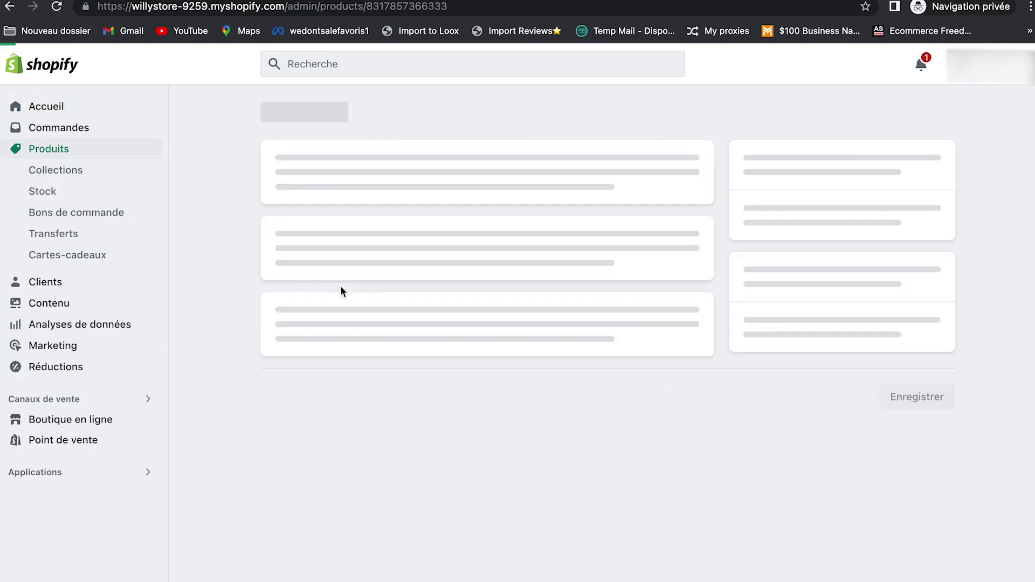
scroll(449, 464, down, 3)
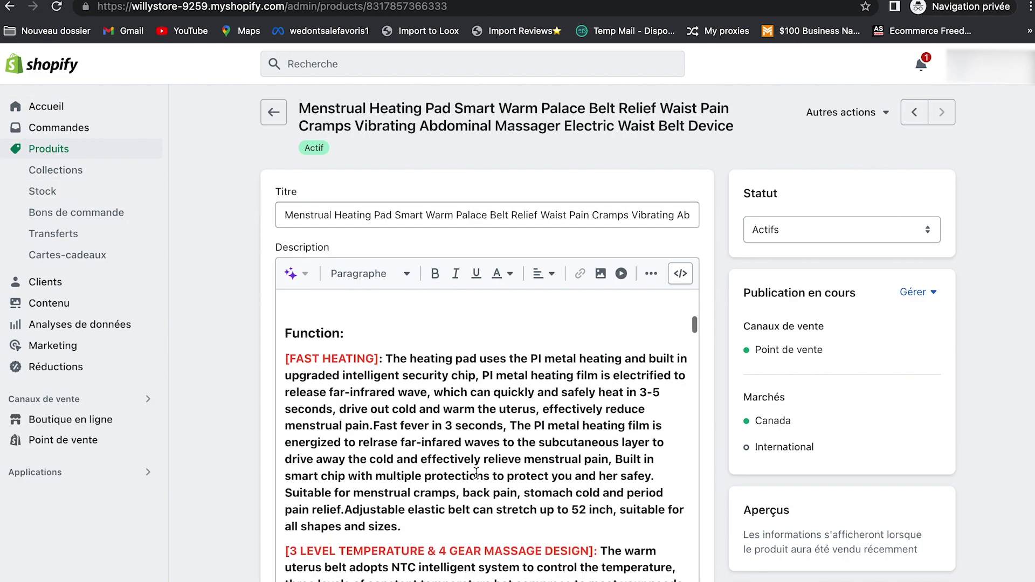
scroll(449, 465, down, 15)
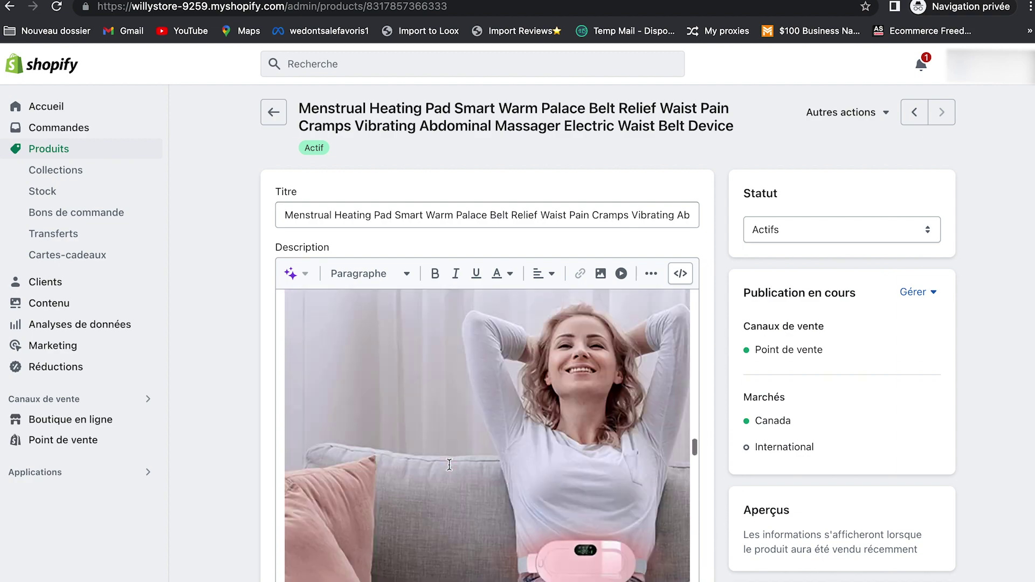
scroll(449, 464, down, 20)
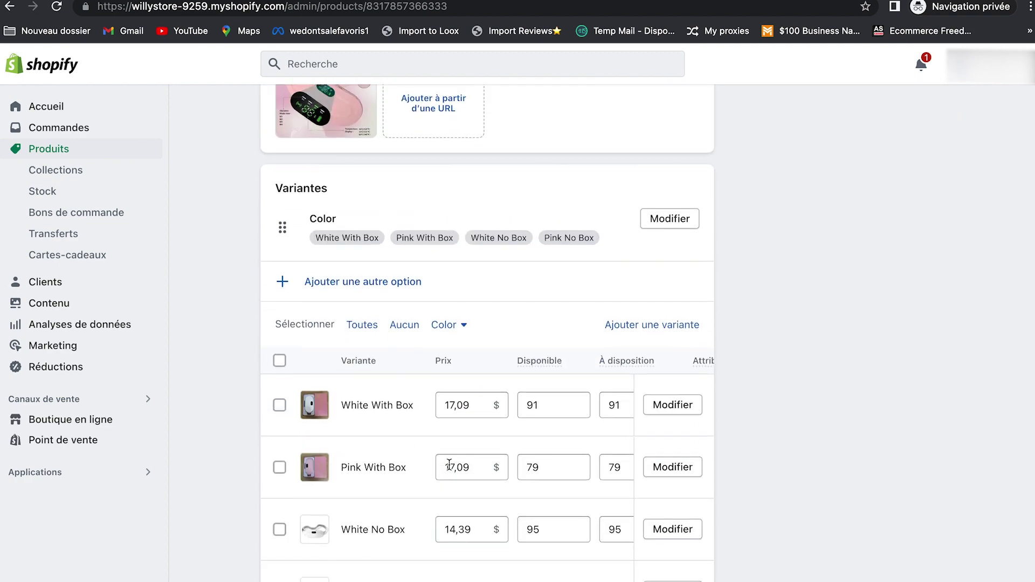
scroll(448, 464, up, 10)
scroll(450, 470, up, 1)
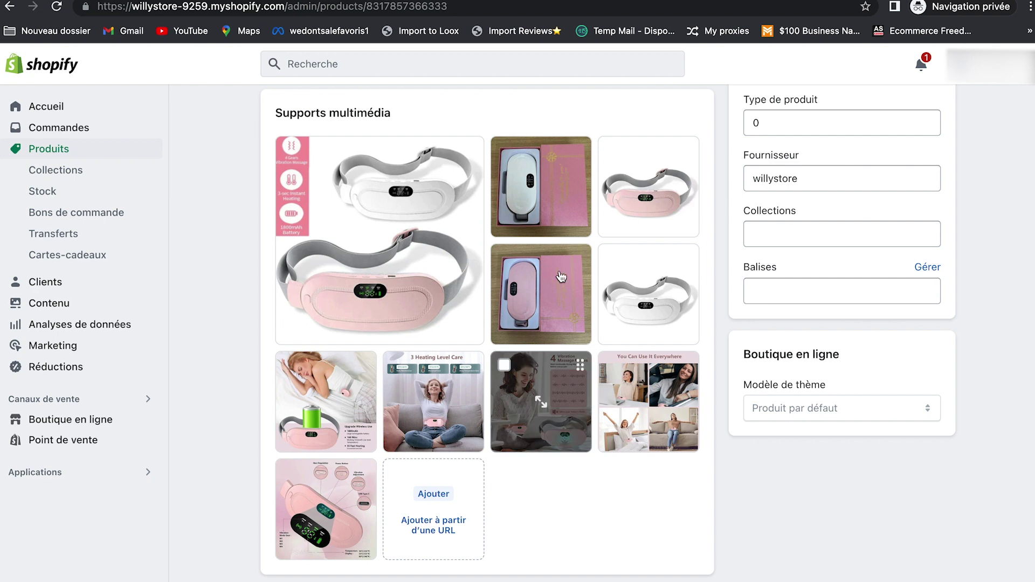
scroll(464, 422, down, 10)
scroll(465, 416, up, 20)
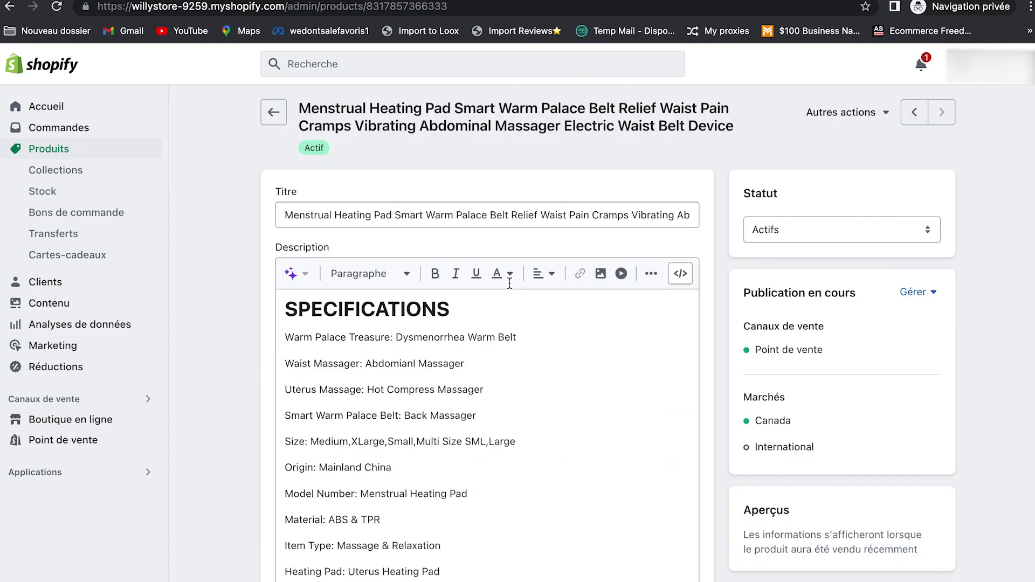
Step: Replace the product's title with "Neema || ceinture chauffante menstruelle"
click(424, 216)
key(super+a)
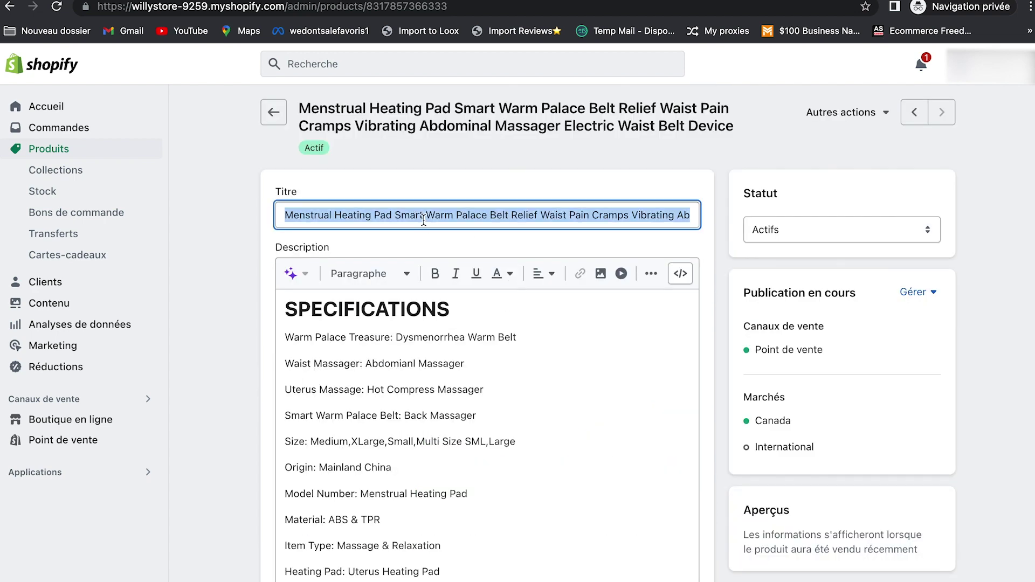
key(BackSpace)
text(N)
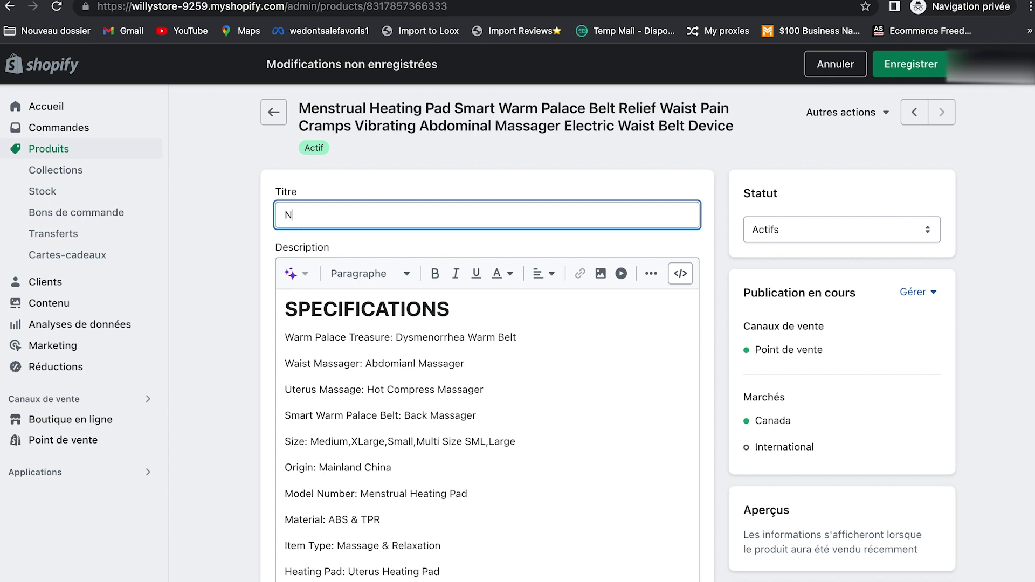
text(eema || ceinture chauffante menstruelle)
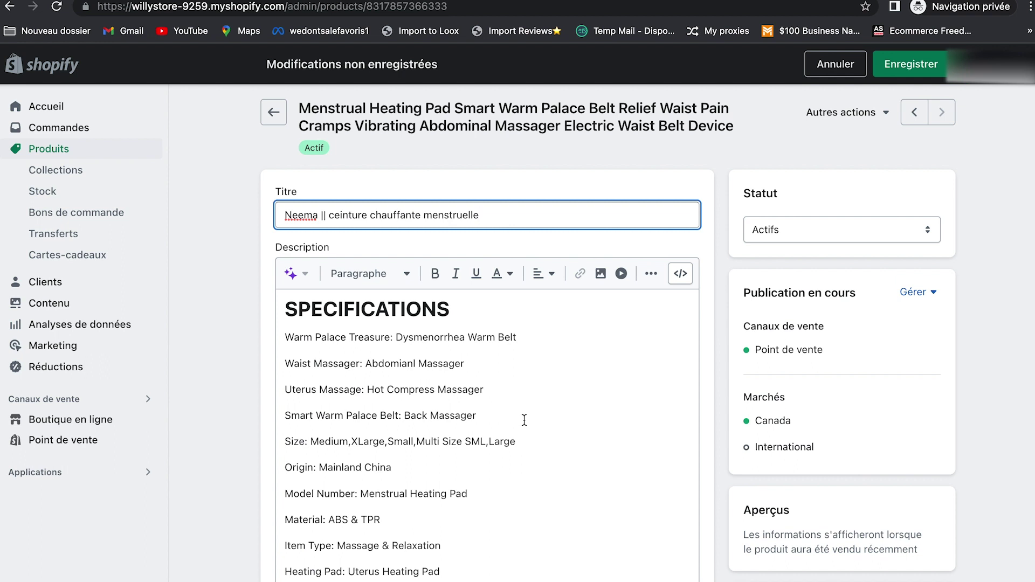
scroll(524, 419, down, 5)
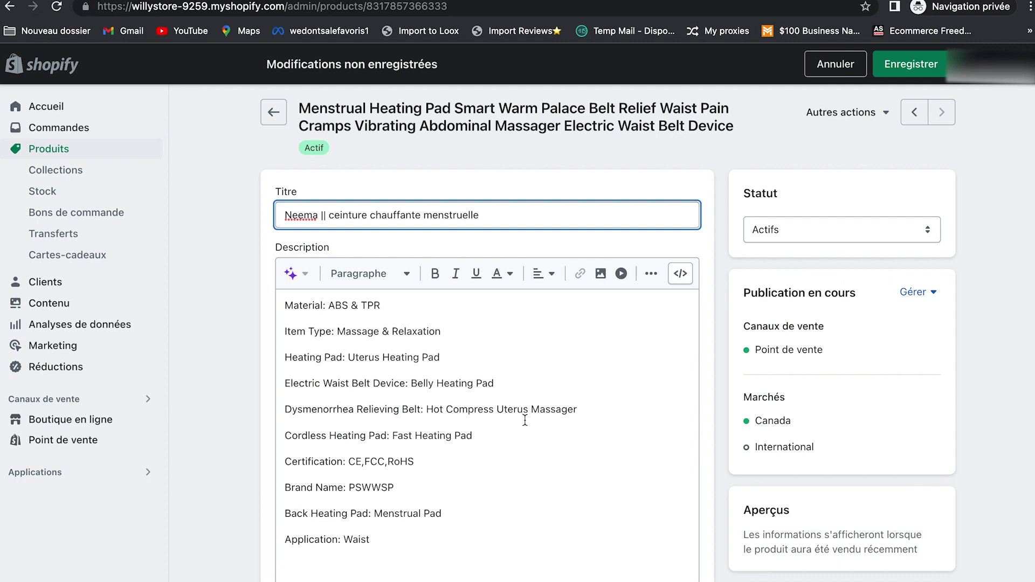
Step: Delete the entire imported description of the Menstrual Heating Pad product, including its embedded images
scroll(525, 419, down, 15)
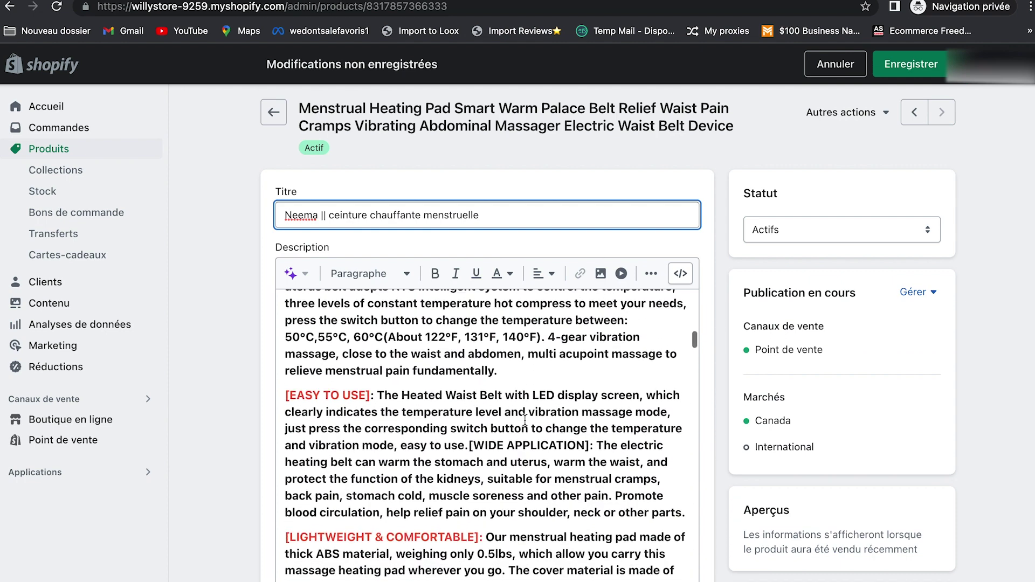
scroll(524, 420, down, 15)
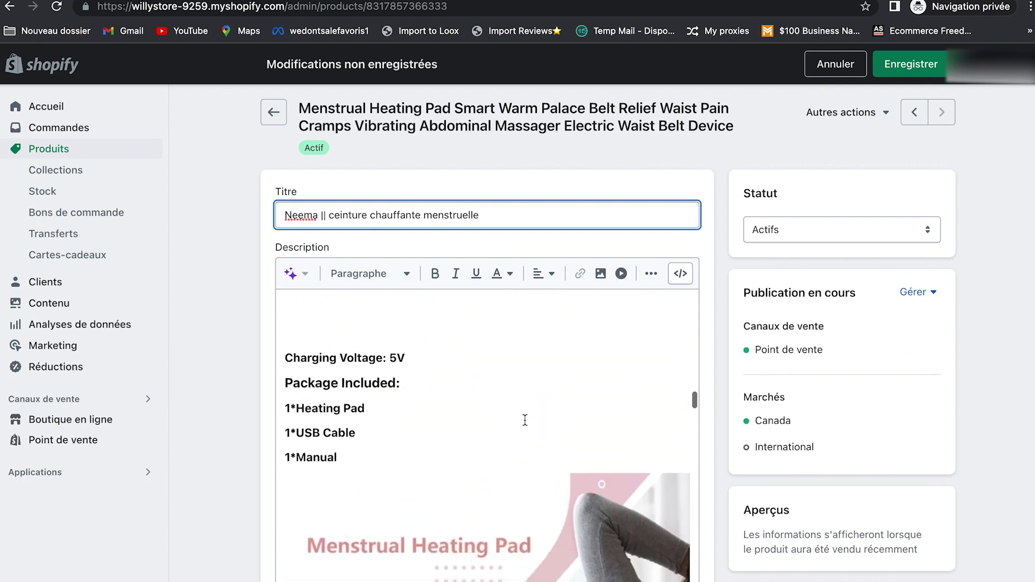
click(365, 420)
key(ctrl+a)
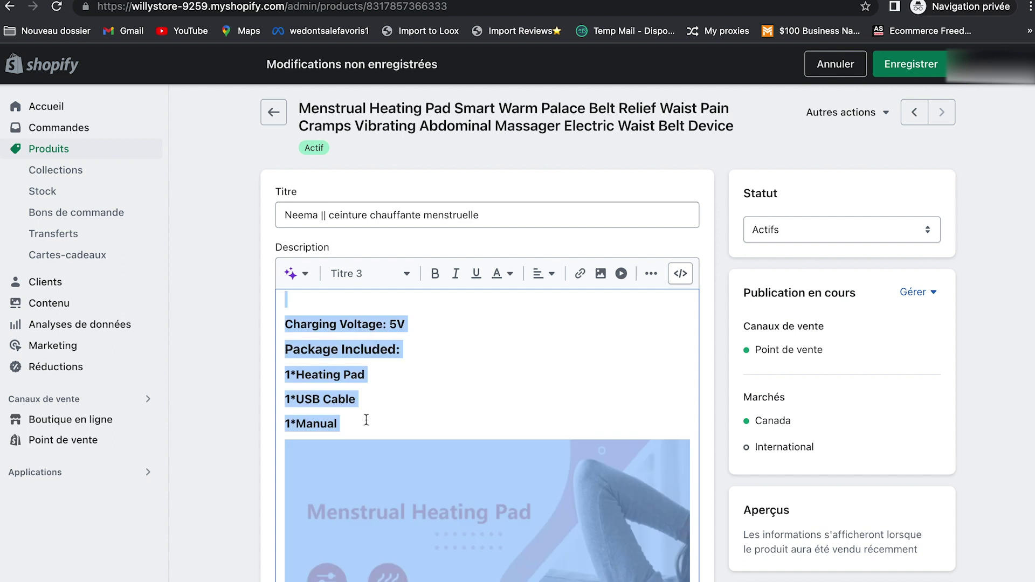
key(BackSpace)
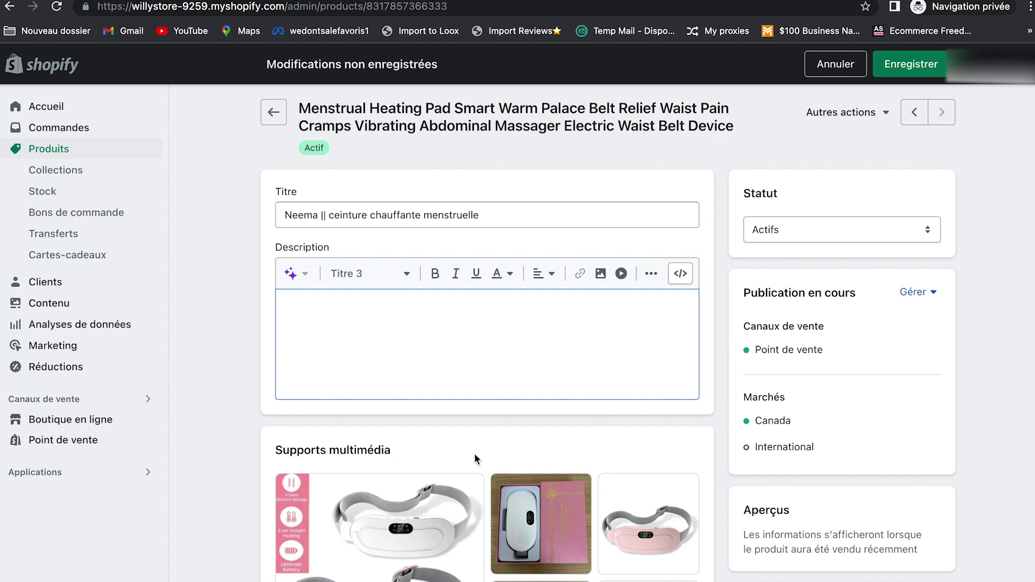
Step: Upload IMG_5460.JPG and further belt photos from the Neema folder to the product's media
scroll(473, 453, down, 4)
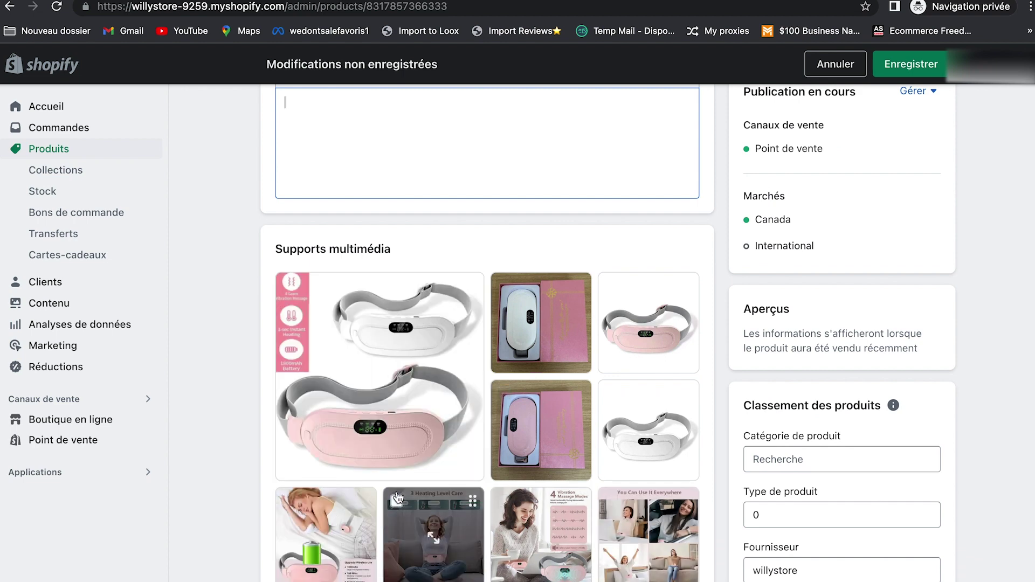
scroll(480, 517, down, 2)
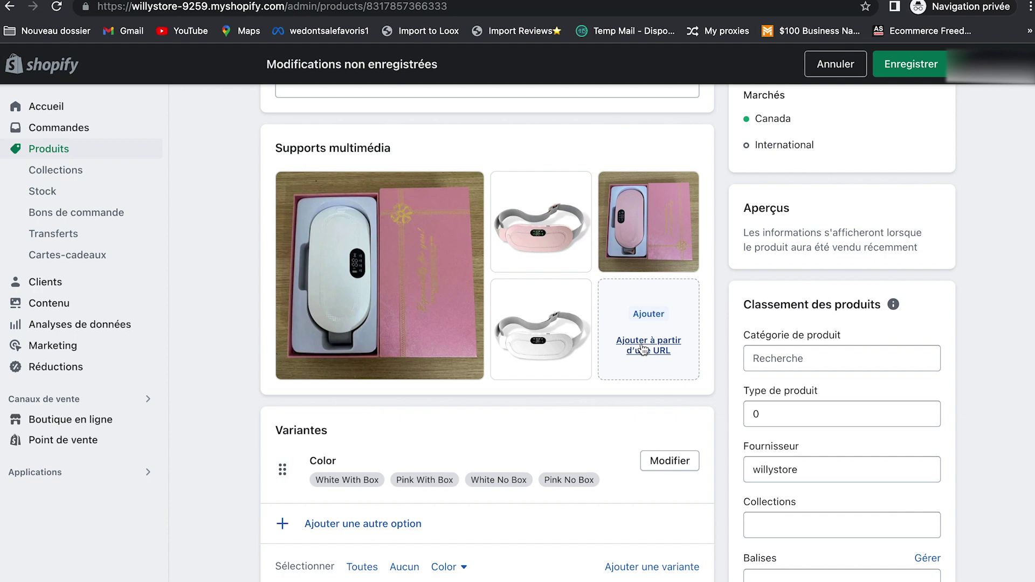
click(643, 320)
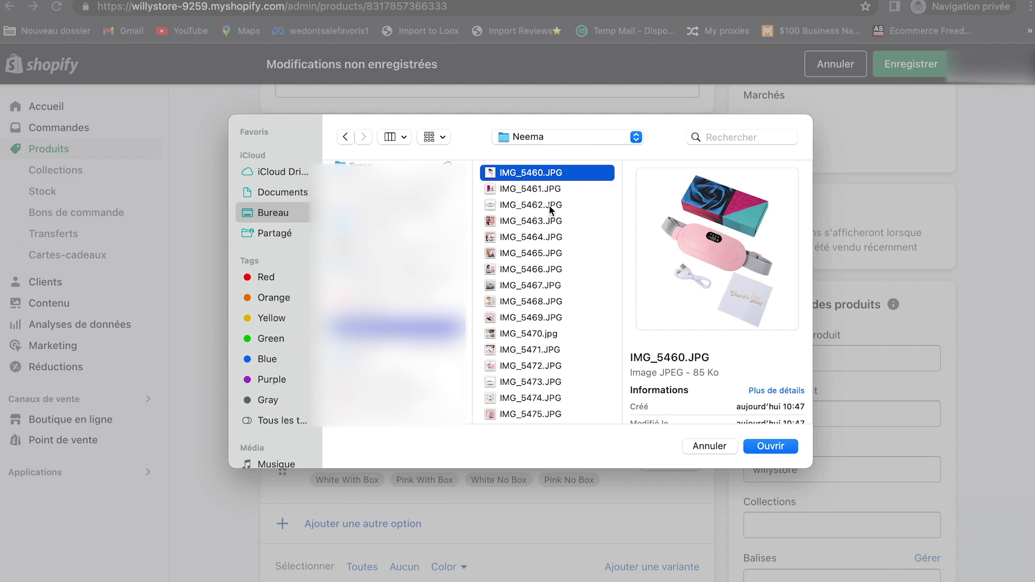
double_click(544, 172)
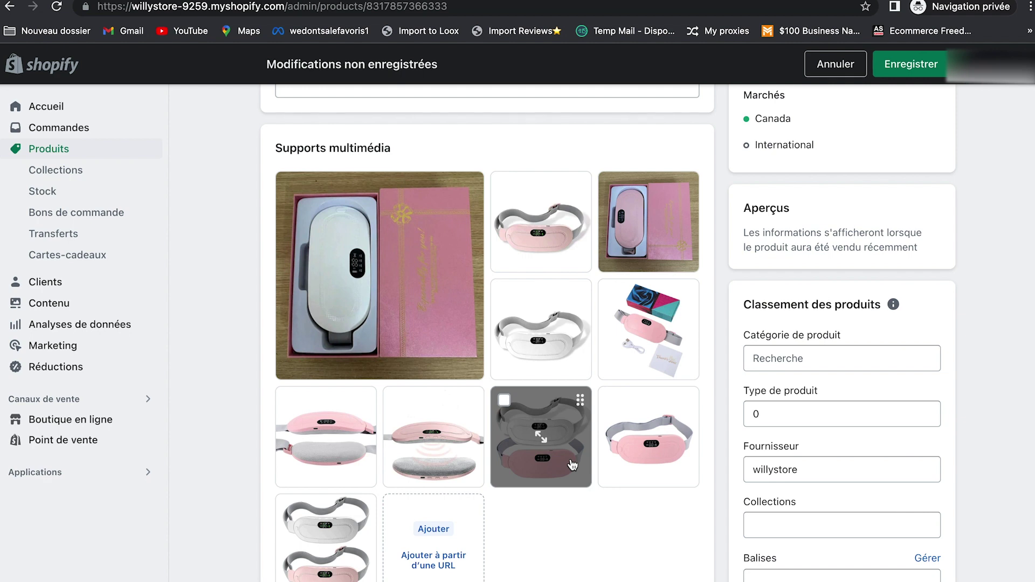
Step: Make the white and pink belts photo the first product image and delete the redundant curved pink belt image
drag(573, 465, 420, 291)
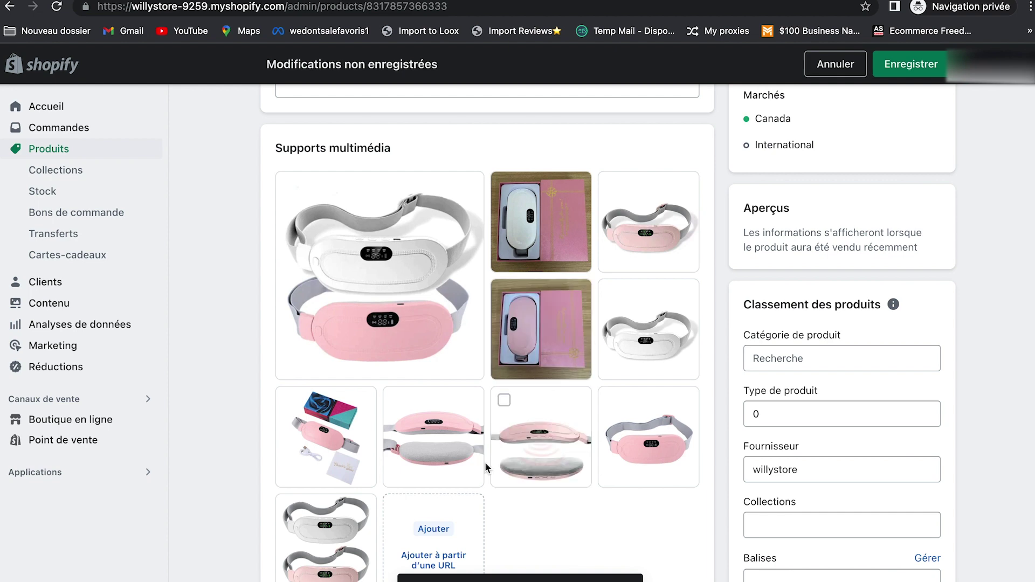
click(534, 465)
click(927, 66)
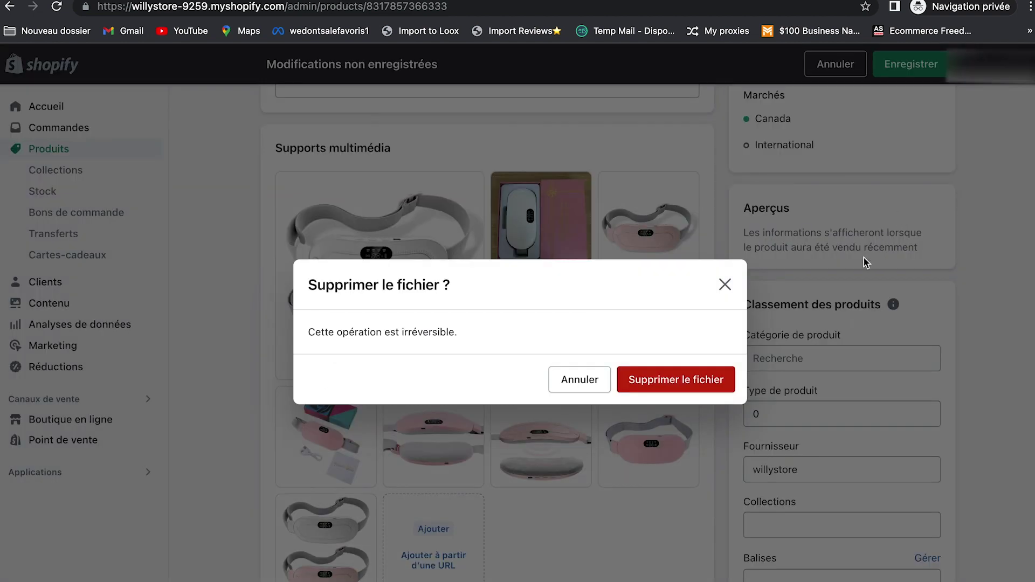
click(708, 375)
Step: Rename the product's Color variant option to "Couleur"
scroll(591, 500, down, 4)
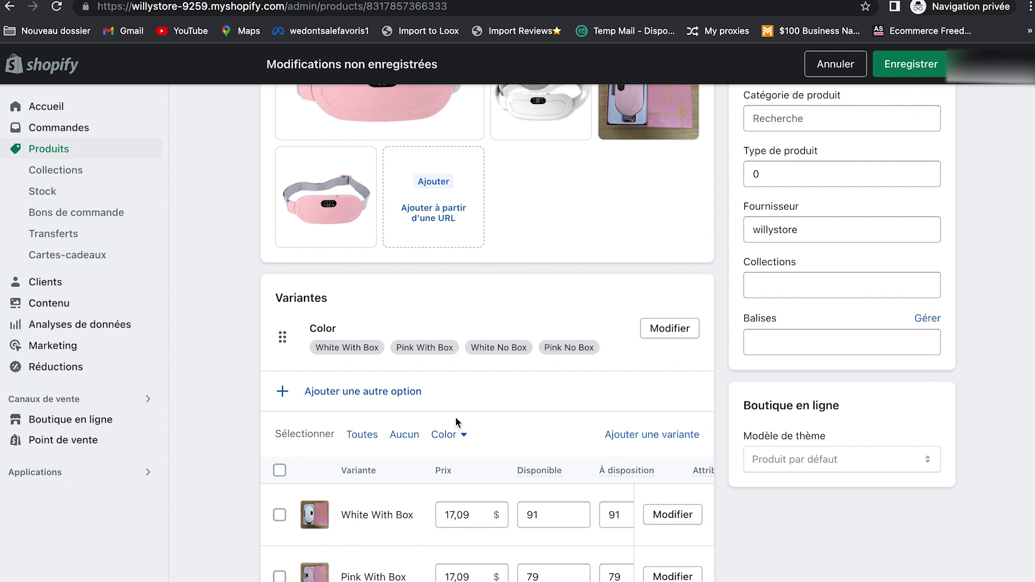
click(655, 334)
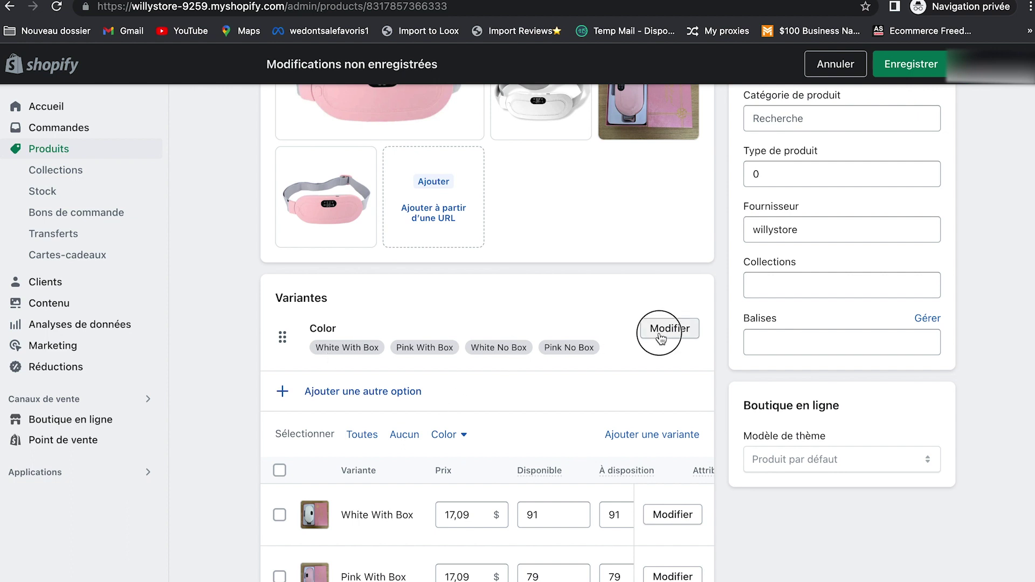
click(492, 349)
key(BackSpace)
key(BackSpace)
key(BackSpace)
text(uleur)
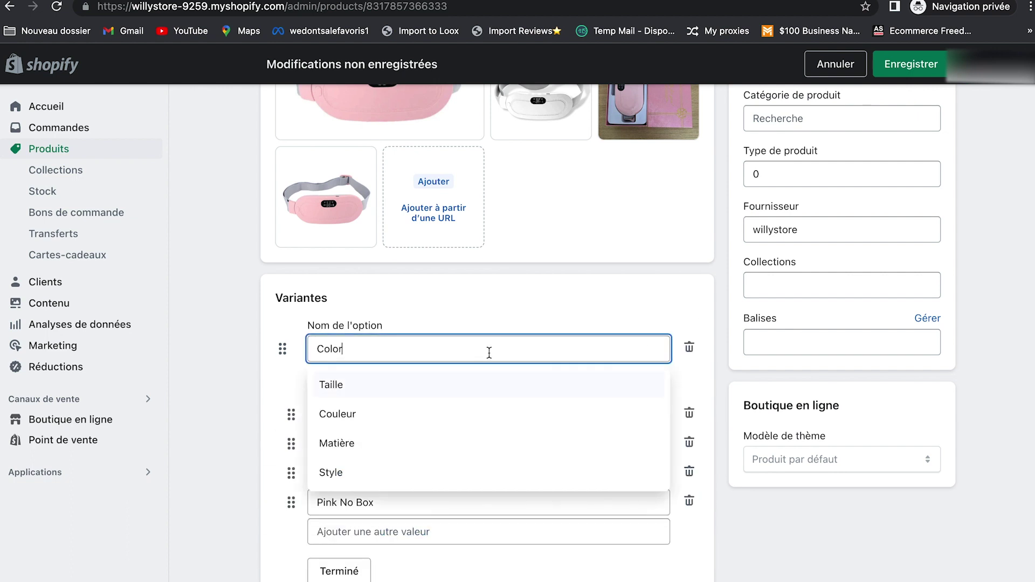
Step: Rename the option value White With Box to "Blanc" and Pink With Box to "Rose"
click(453, 426)
text(Blanc)
scroll(453, 426, down, 1)
click(391, 418)
text(Rose)
key(Left)
key(Left)
key(Left)
key(Left)
key(BackSpace)
key(BackSpace)
key(BackSpace)
key(BackSpace)
key(BackSpace)
key(BackSpace)
key(BackSpace)
key(BackSpace)
key(BackSpace)
key(BackSpace)
key(BackSpace)
key(BackSpace)
key(BackSpace)
click(386, 392)
key(BackSpace)
key(BackSpace)
key(BackSpace)
key(BackSpace)
key(BackSpace)
key(BackSpace)
key(BackSpace)
key(BackSpace)
key(BackSpace)
key(BackSpace)
key(BackSpace)
key(BackSpace)
key(BackSpace)
key(BackSpace)
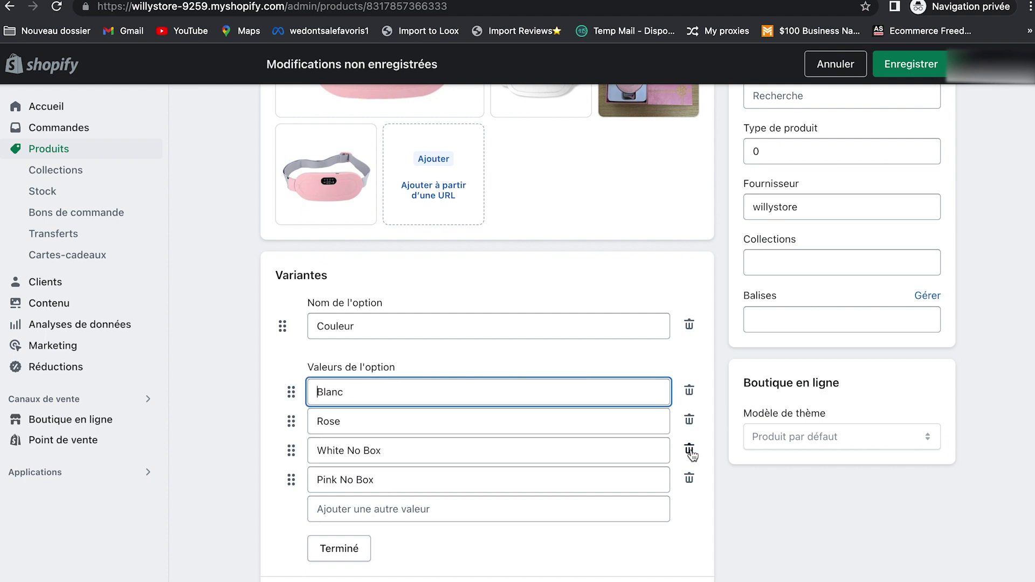
Step: Remove the White No Box and Pink No Box option values and finish editing the variant option
click(689, 451)
click(690, 452)
click(345, 491)
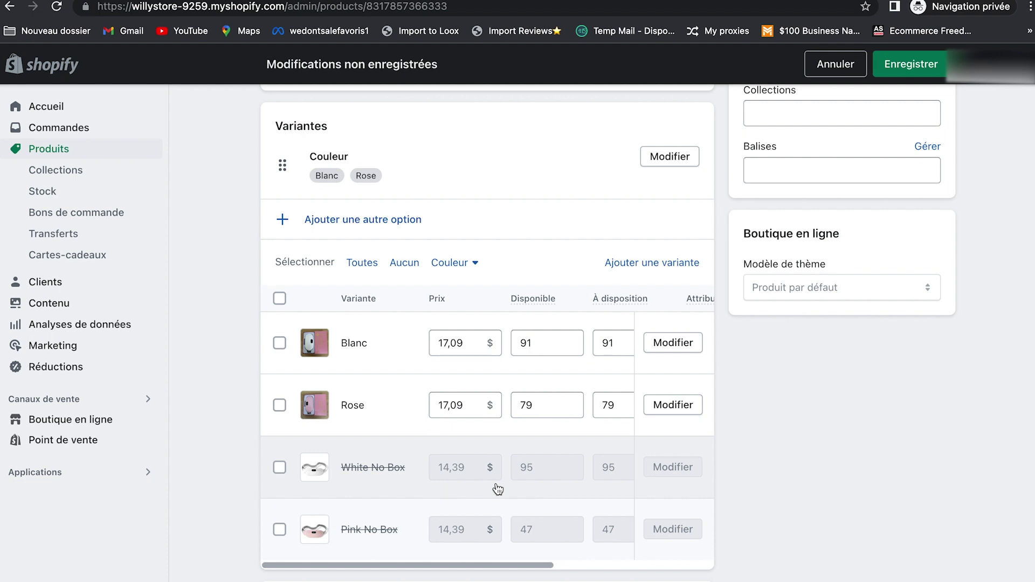
Step: Replace the URL handle in the product's search engine listing with "neema-ceinture-chauffante-menstruelle"
scroll(496, 488, down, 3)
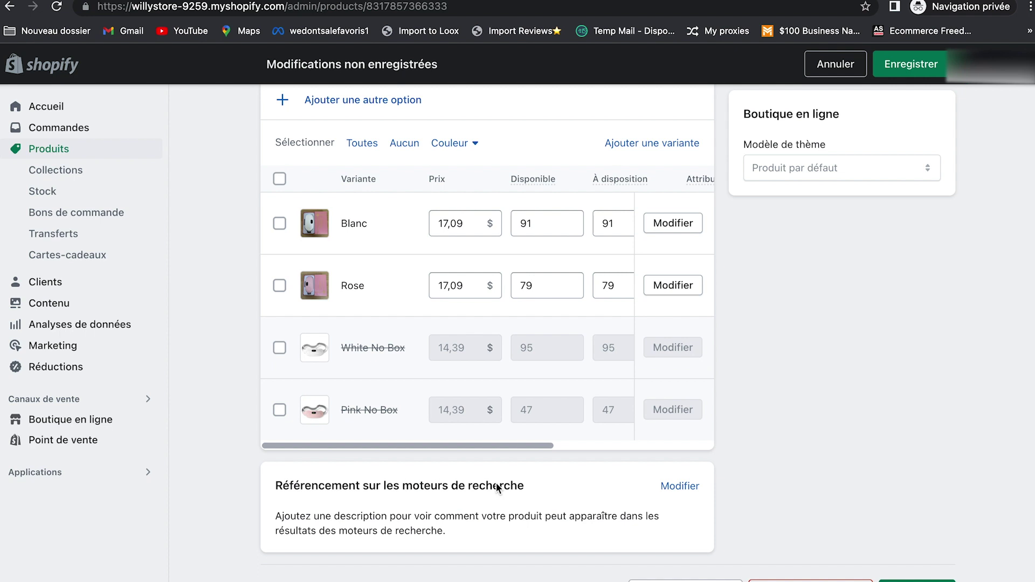
click(678, 486)
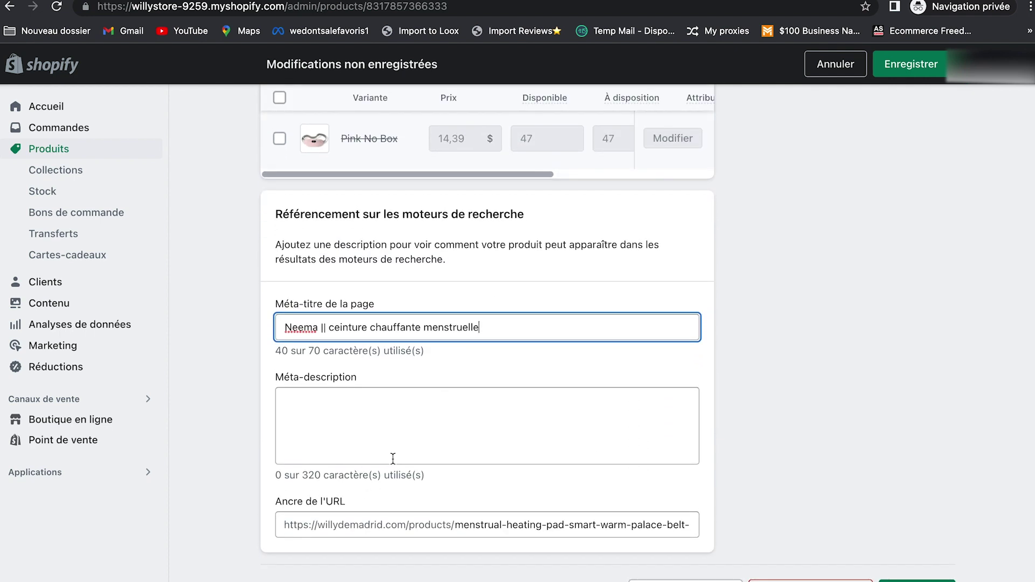
click(502, 525)
key(Right)
key(Right)
key(Right)
key(Right)
key(Right)
key(Right)
key(Right)
key(Right)
key(Right)
key(Right)
key(Right)
key(Right)
key(Right)
key(Right)
key(Right)
key(Right)
key(Right)
key(Right)
key(Right)
key(Right)
key(Right)
key(Right)
key(Right)
key(Right)
key(Right)
key(Right)
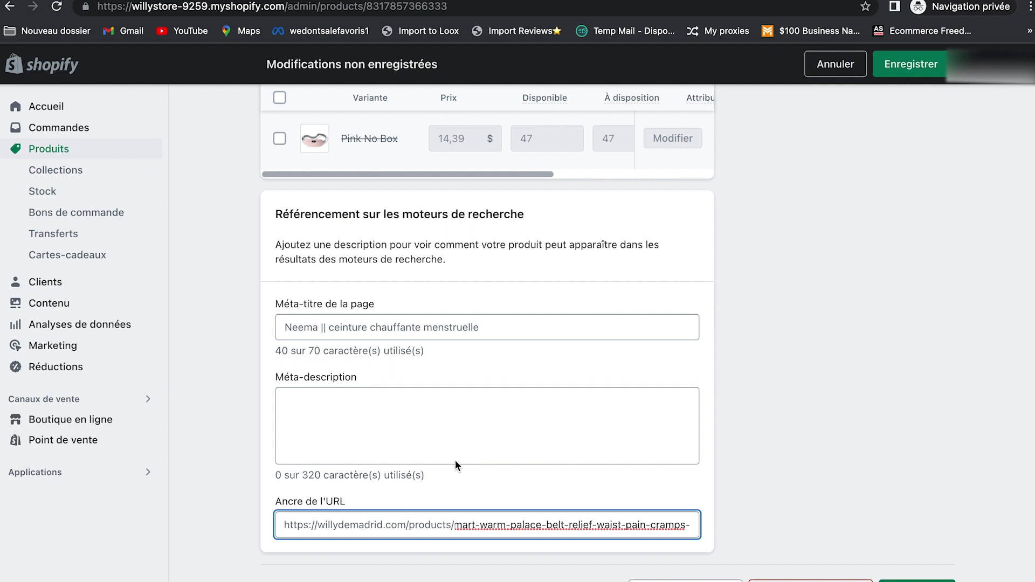
drag(481, 328, 325, 327)
click(499, 526)
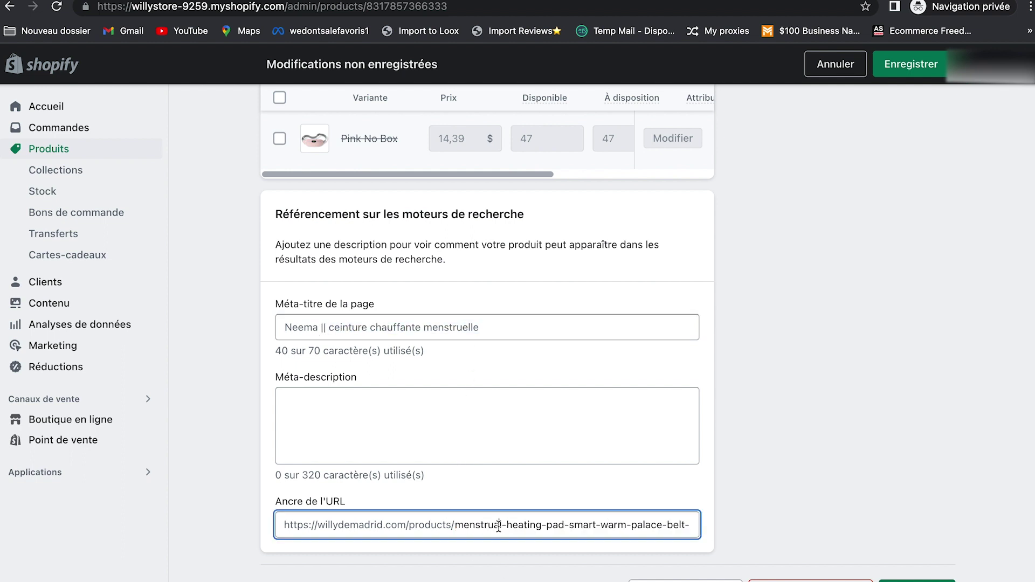
drag(454, 524, 719, 524)
text(neema-ceinture-chauffante-menstruelle)
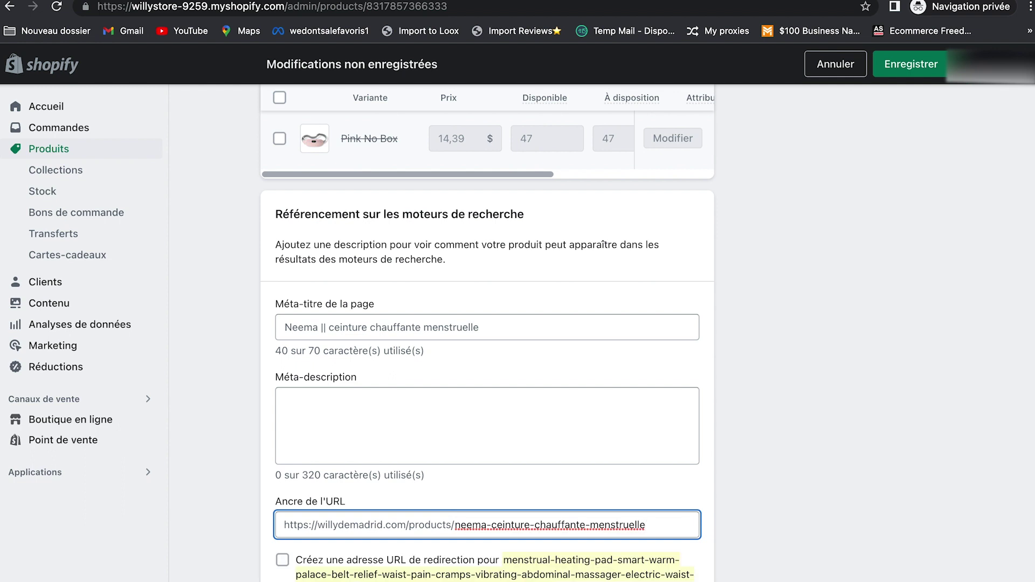
click(689, 471)
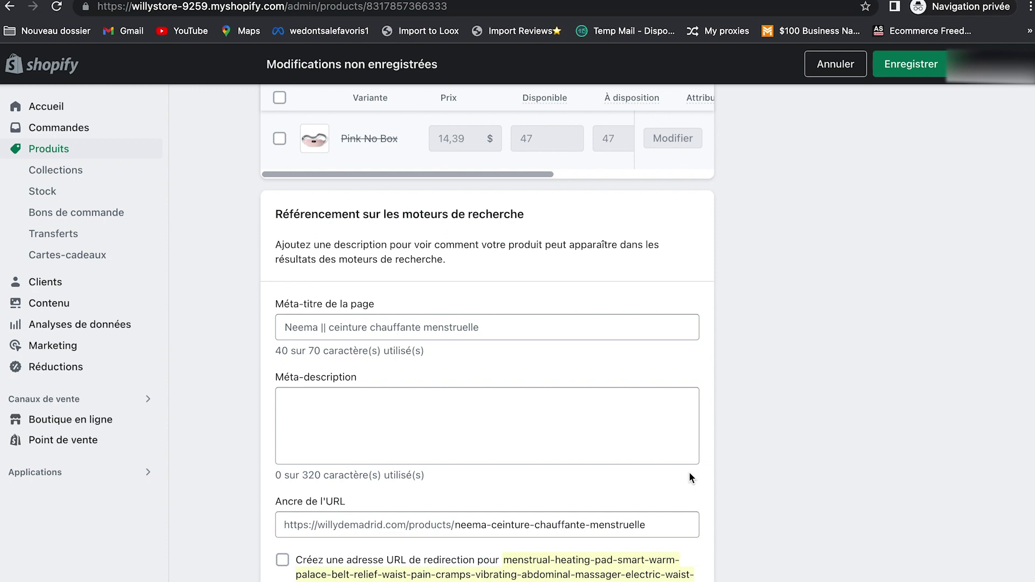
Step: Open the choices for the product's status
scroll(688, 477, down, 2)
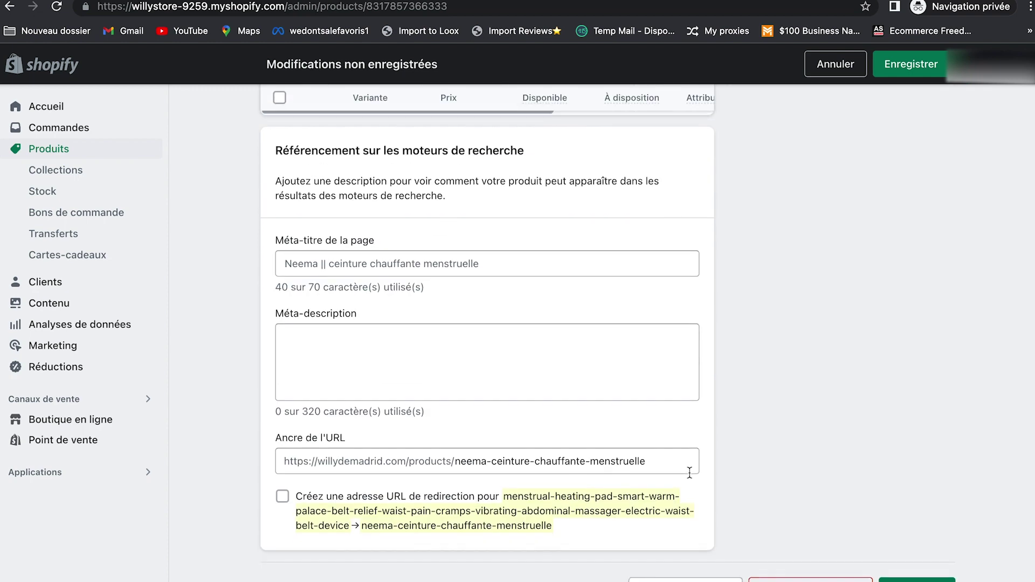
scroll(687, 464, up, 15)
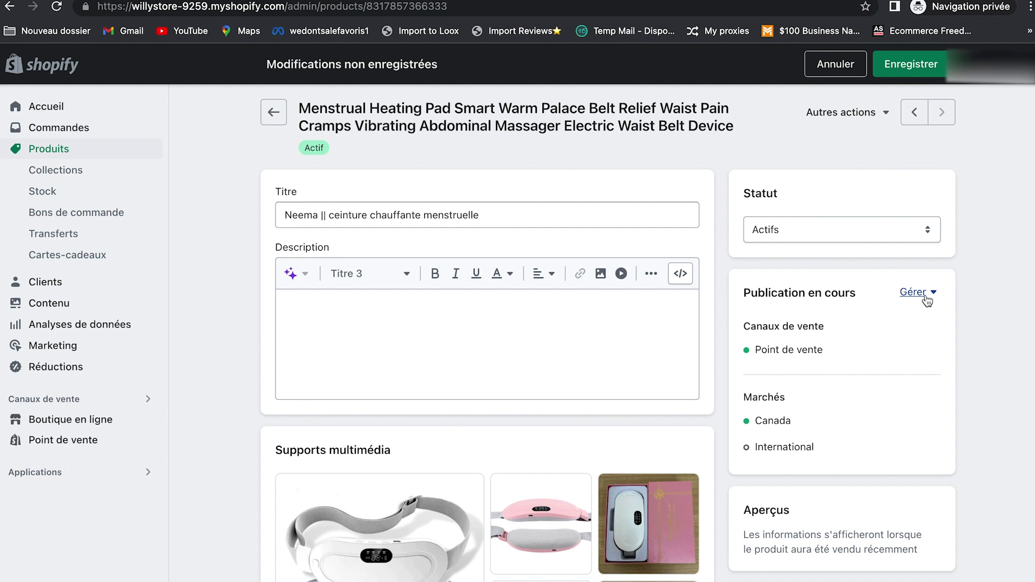
click(928, 233)
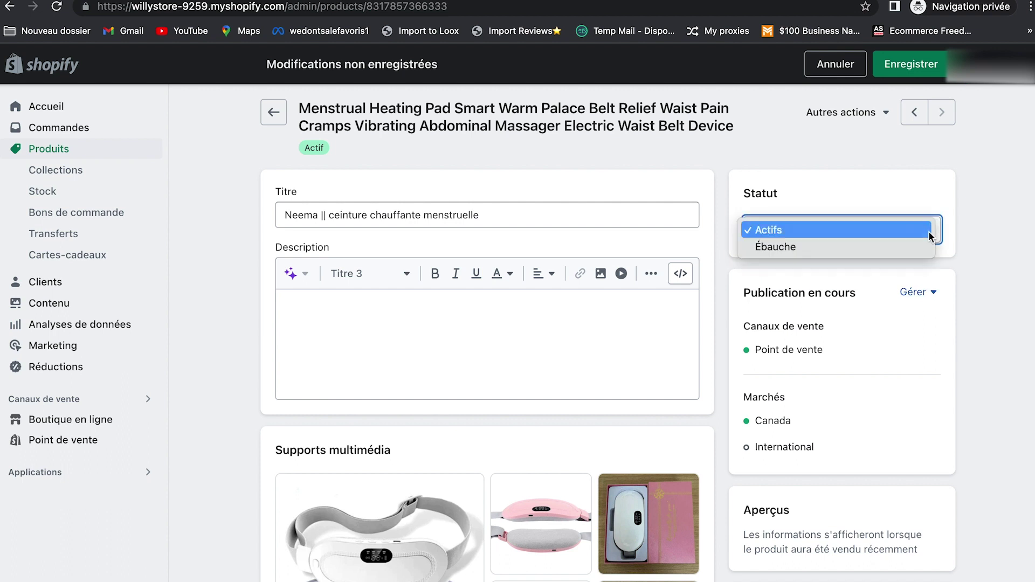
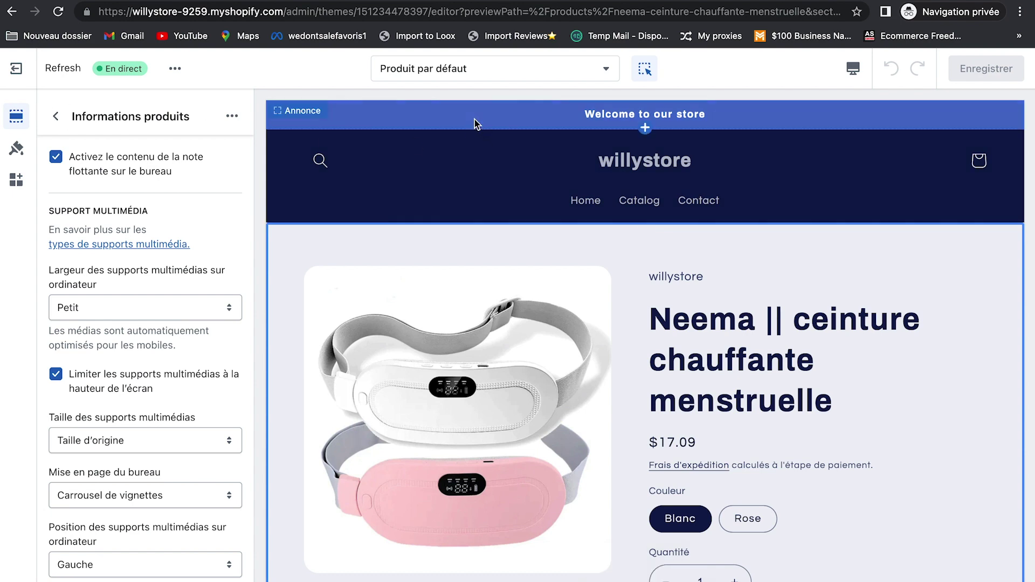
Step: Change the theme's Accentuation 1 color to pink #DB479D in the theme's color settings
click(55, 116)
click(16, 148)
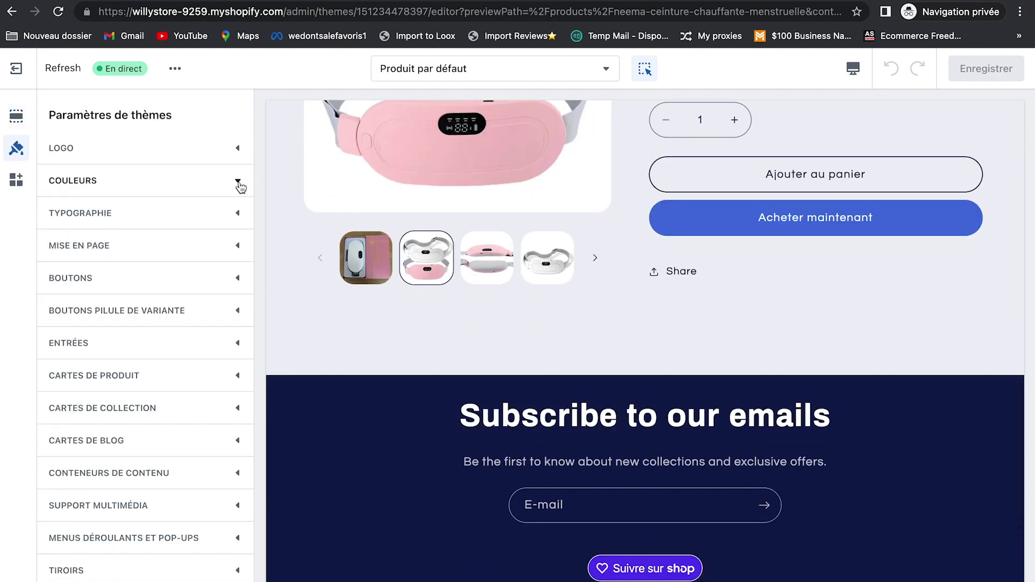
click(238, 181)
click(62, 301)
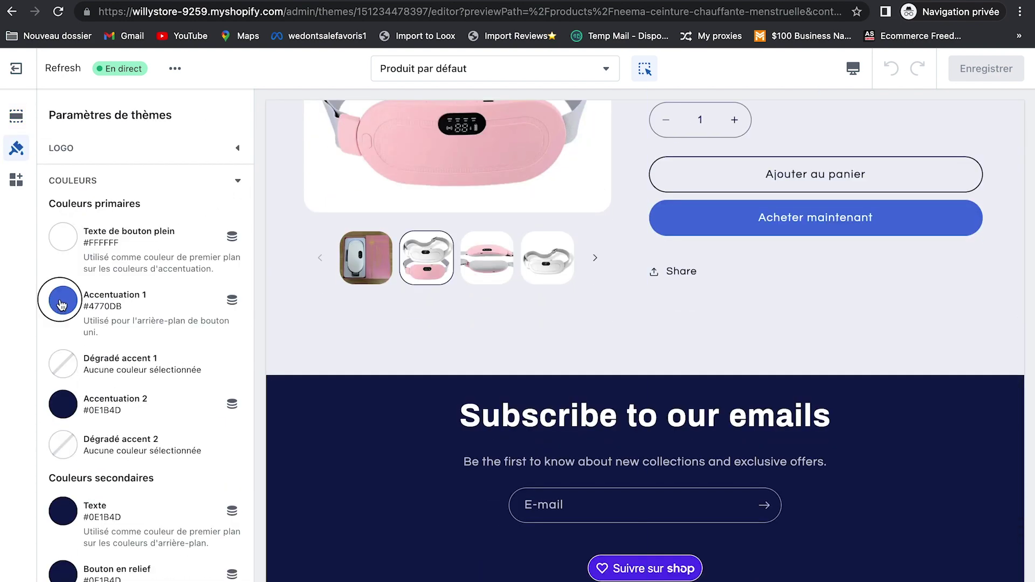
drag(188, 351, 184, 423)
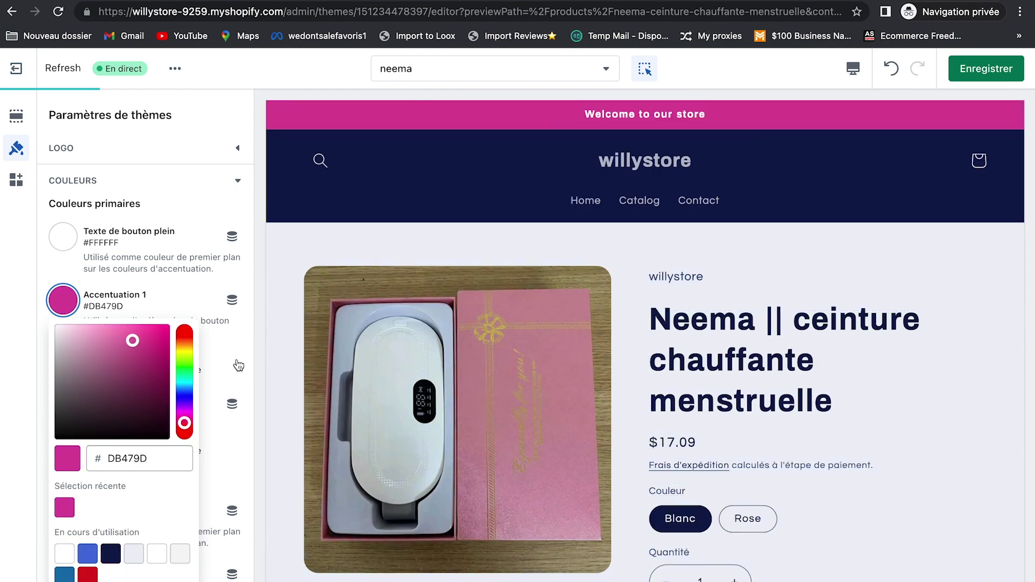
Step: Set the theme's secondary Texte color to black (#000000)
click(85, 503)
key(ctrl+a)
text(14161E)
key(ctrl+a)
text(000000)
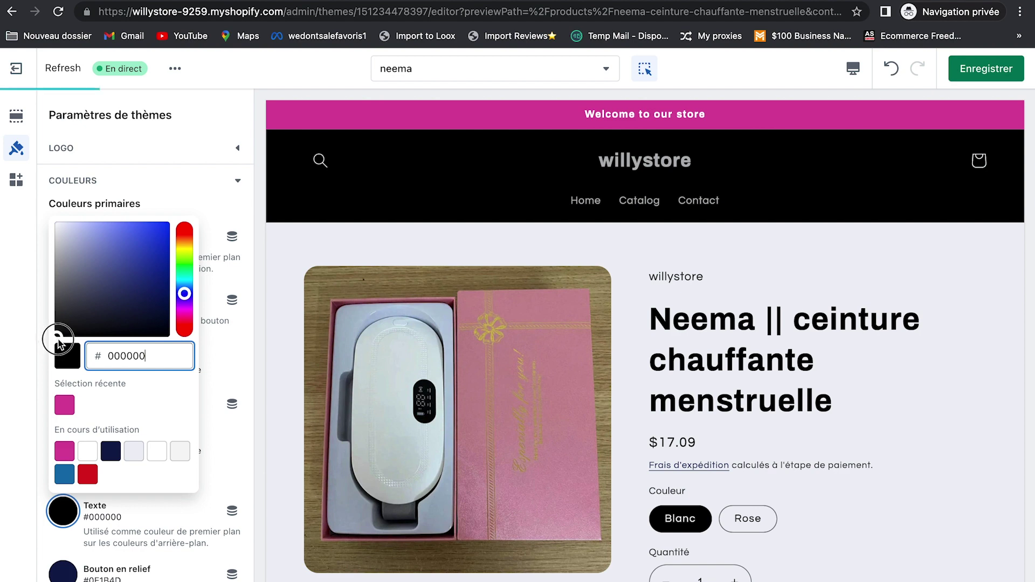
Step: Set the theme's Bouton en relief color to the same pink as Accentuation 1
click(62, 499)
click(88, 441)
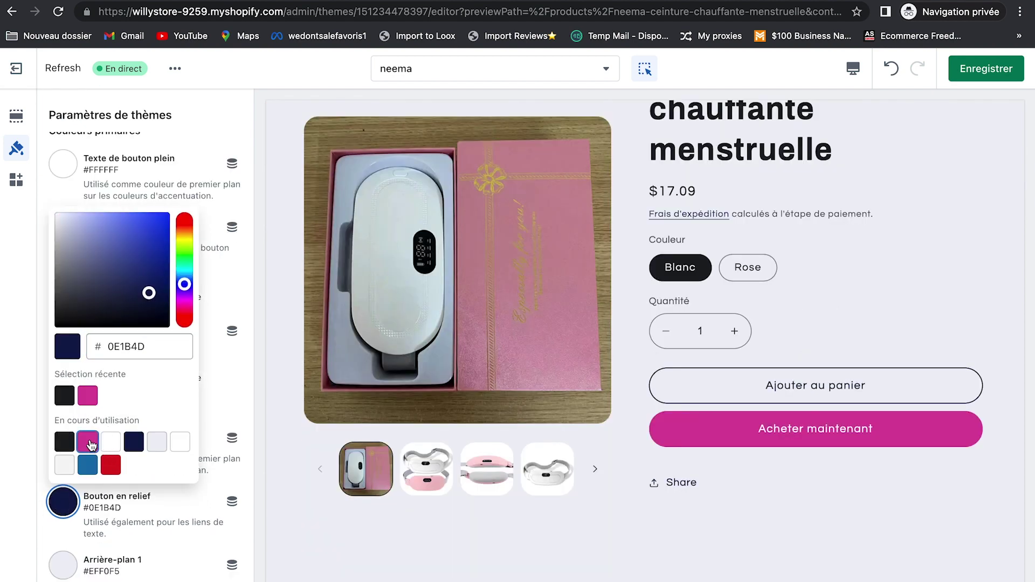
scroll(61, 239, up, 3)
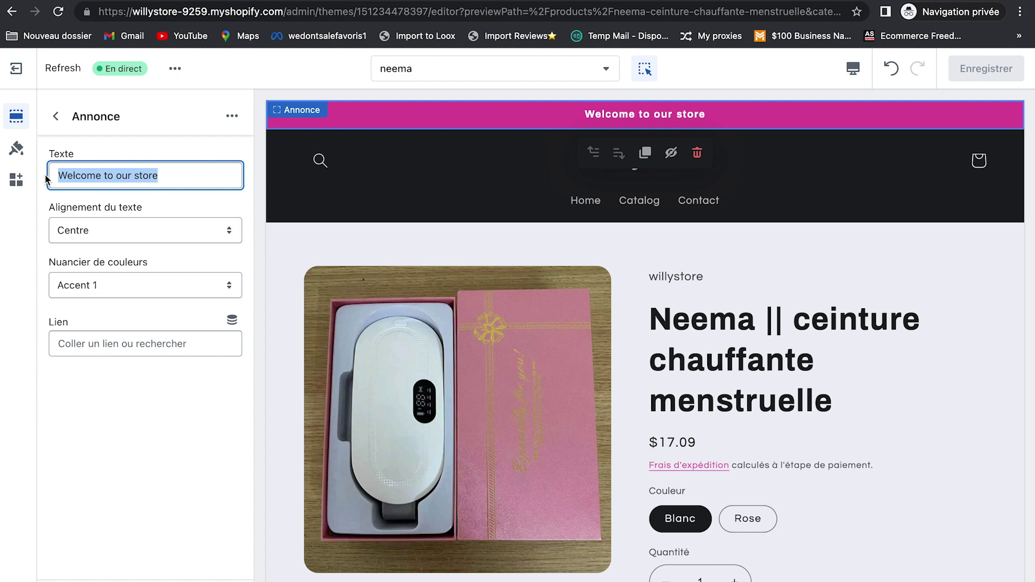
Step: Replace the announcement bar text with "Livraison pour toutes commandes de plus 50$"
key(BackSpace)
key(ctrl+z)
key(BackSpace)
text(Livra)
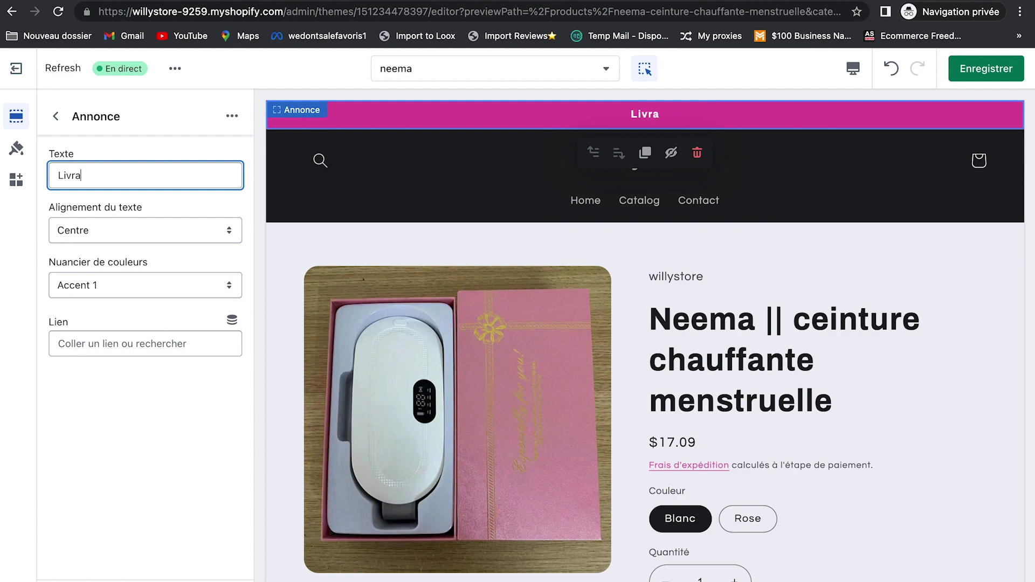
text(ison pour toutes commandes de 50)
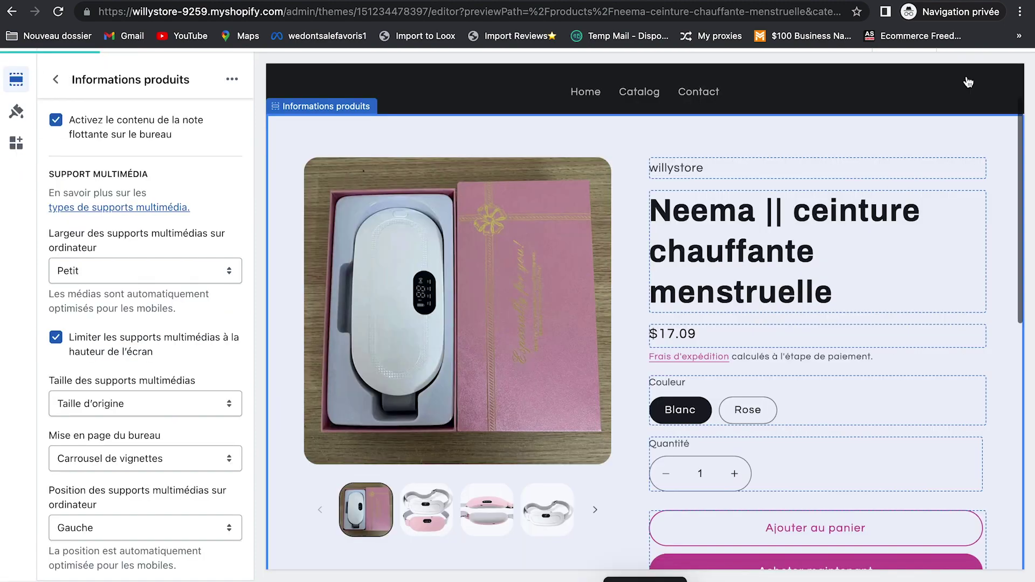
Step: Change the header section's color scheme to Arrière-plan 1 and save the theme
scroll(968, 82, up, 5)
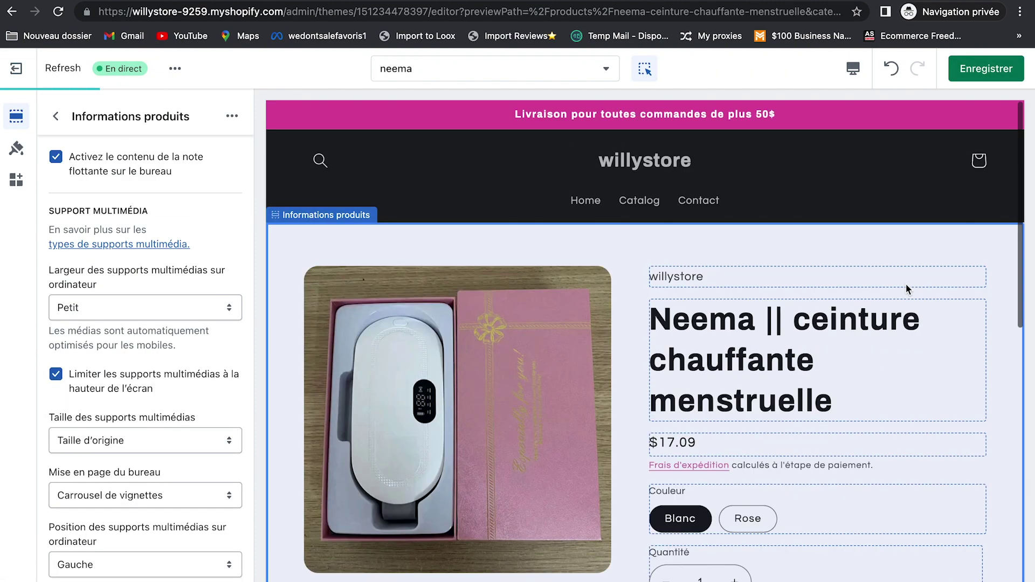
click(495, 195)
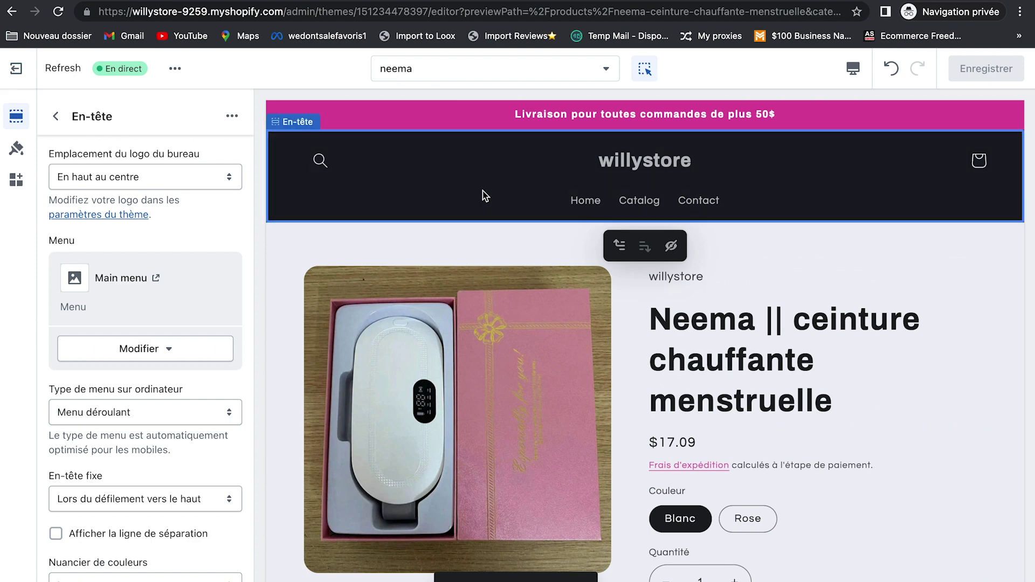
scroll(159, 310, down, 5)
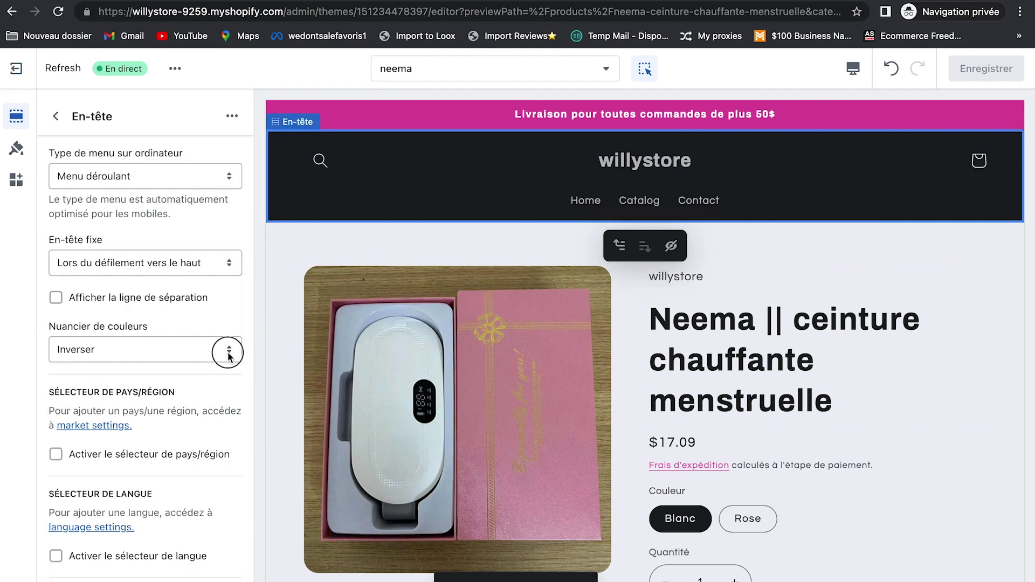
click(219, 354)
click(209, 320)
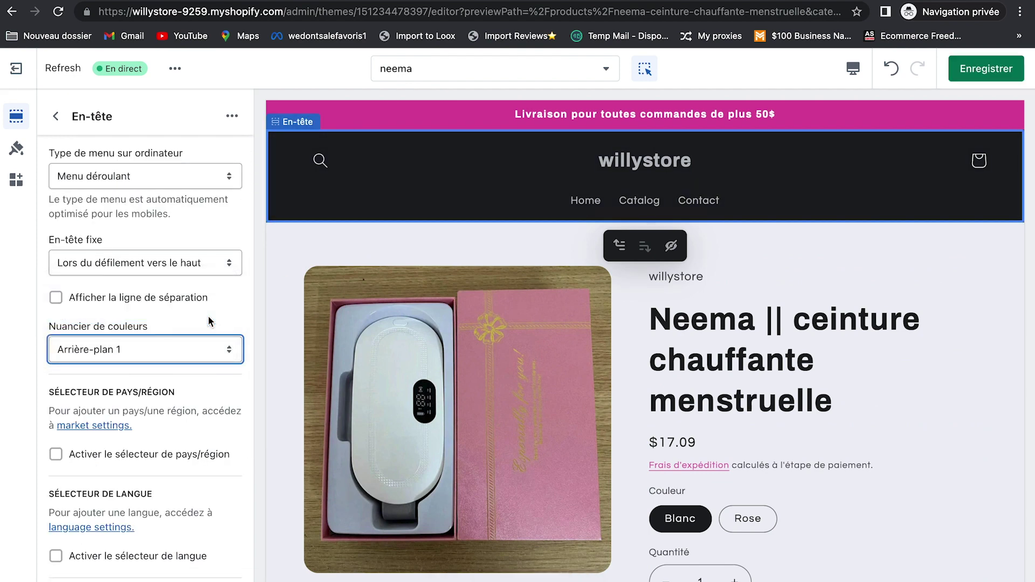
scroll(220, 361, up, 2)
key(super+s)
scroll(220, 361, up, 2)
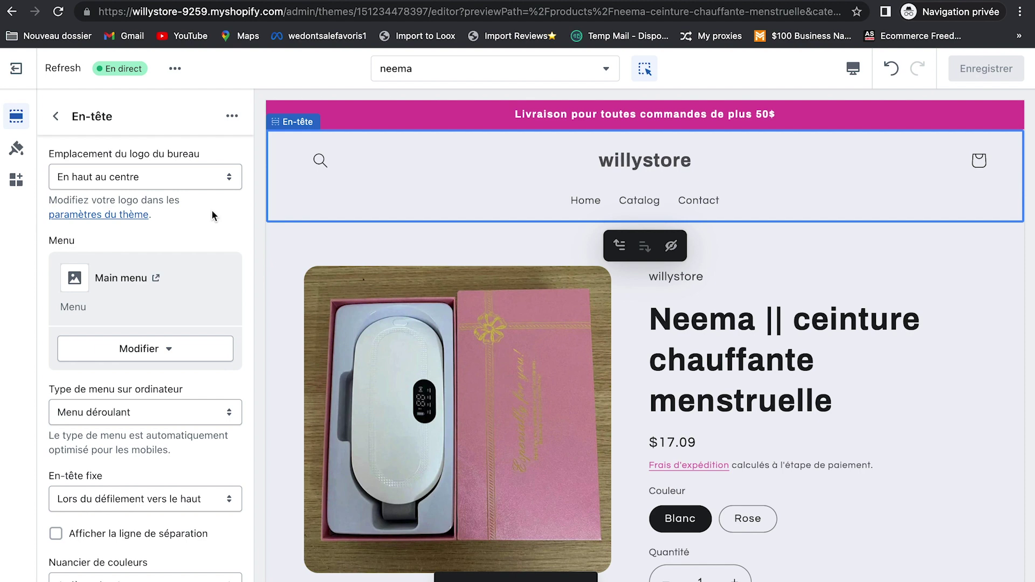
Step: Add the NEEMA heart-shaped hands image as the store logo in the theme's logo settings
click(141, 215)
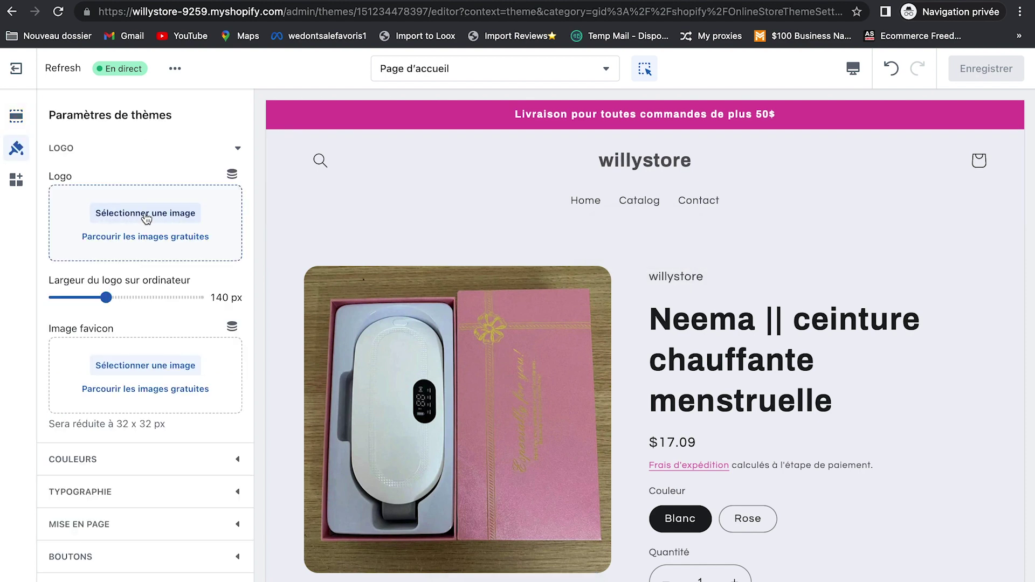
click(145, 215)
click(605, 210)
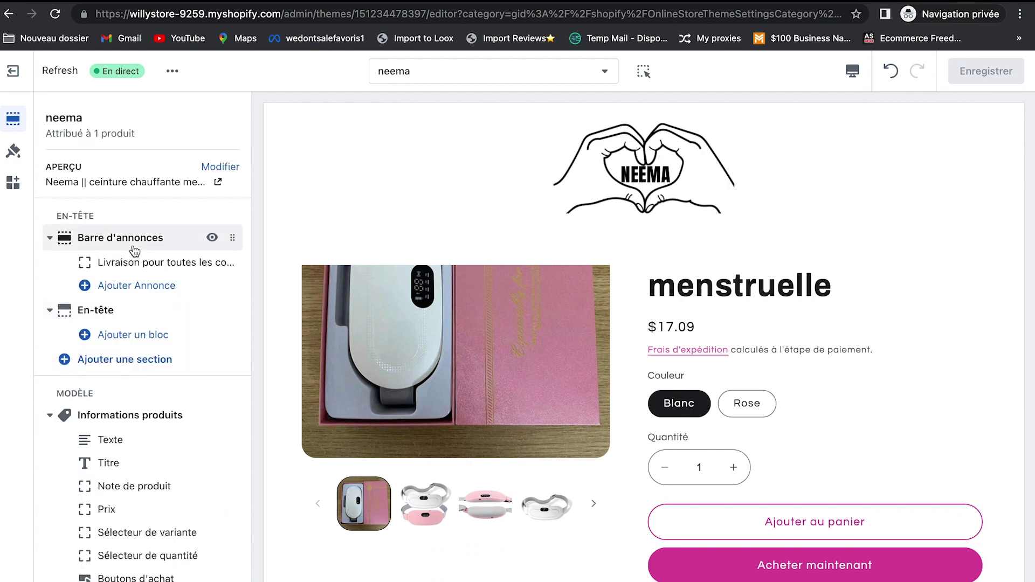
Step: Add a text block to the product information section and place it directly below the title
scroll(613, 291, down, 3)
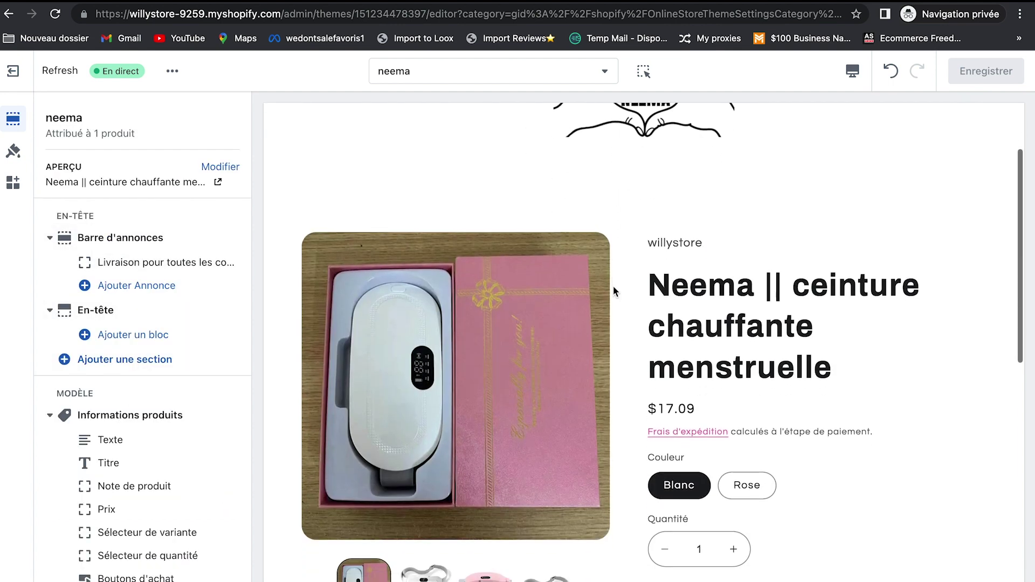
scroll(612, 289, down, 5)
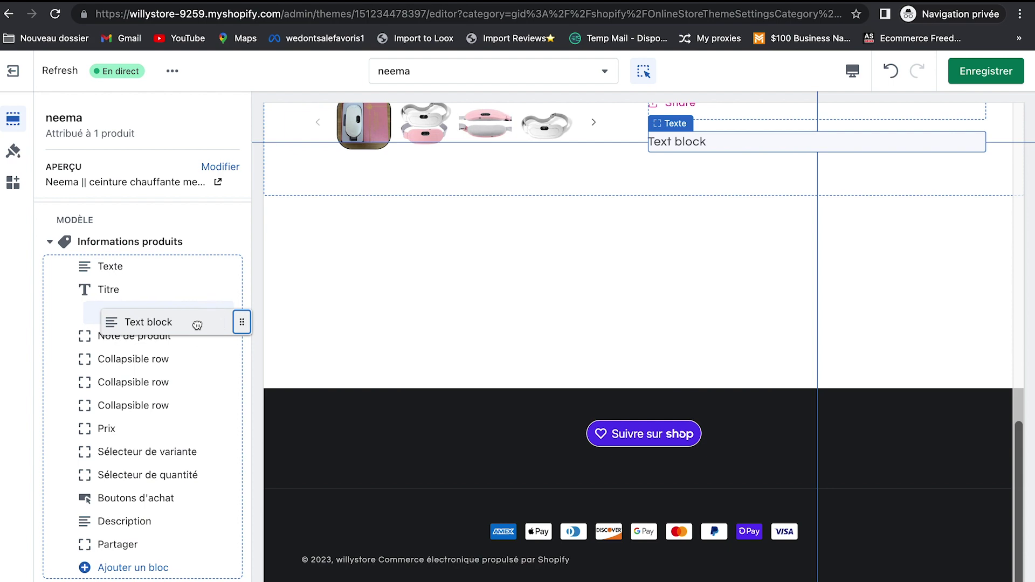
drag(197, 323, 193, 328)
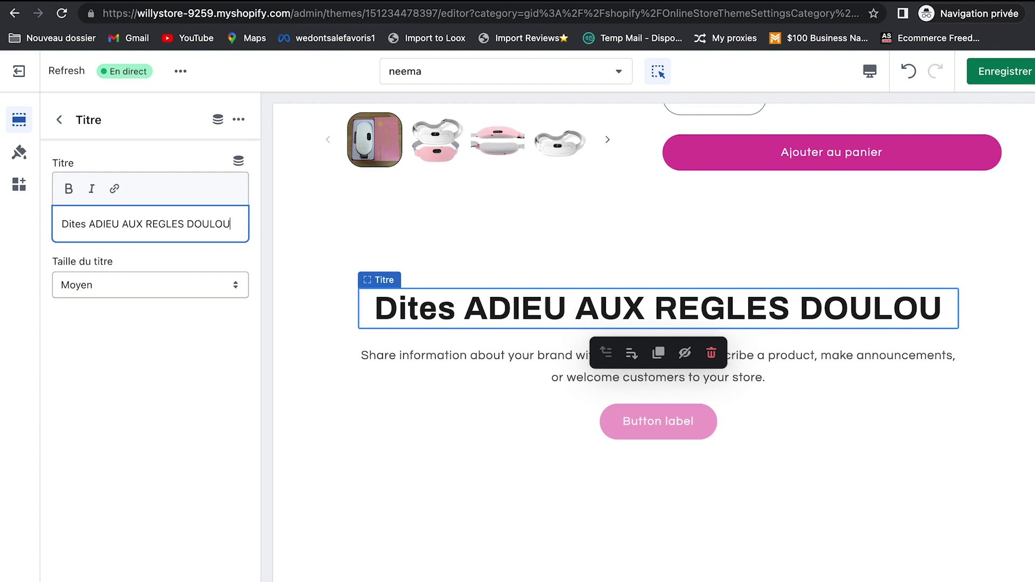
Step: Complete the rich text section's heading as "Dites ADIEU AUX REGLES DOULOUREUSES GRACE A NEEMA"
text(REUSES GRACE A NEEMEA)
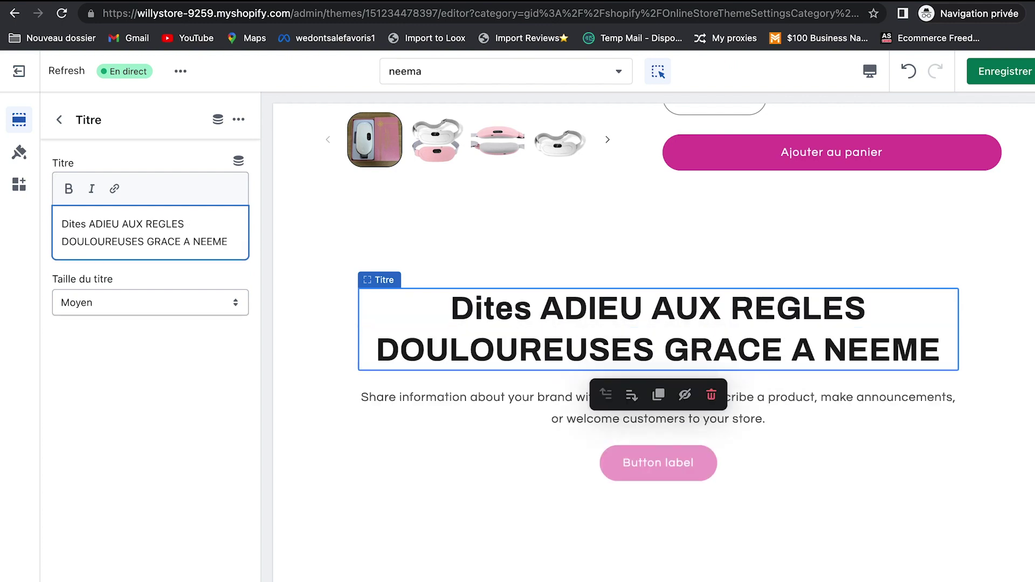
key(BackSpace)
key(BackSpace)
text(A)
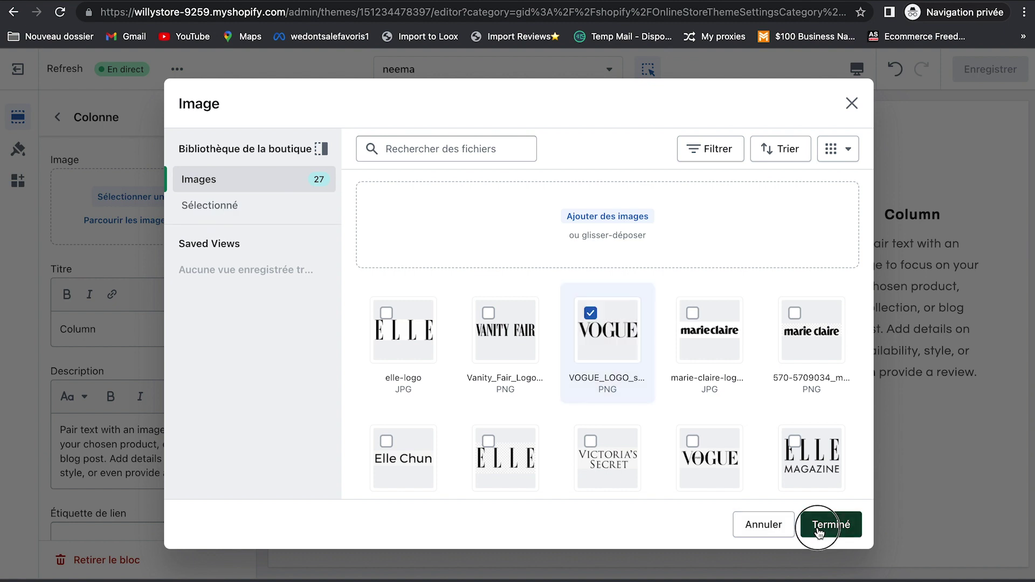
Step: Insert the VOGUE logo PNG from the store library as the column's image
click(825, 526)
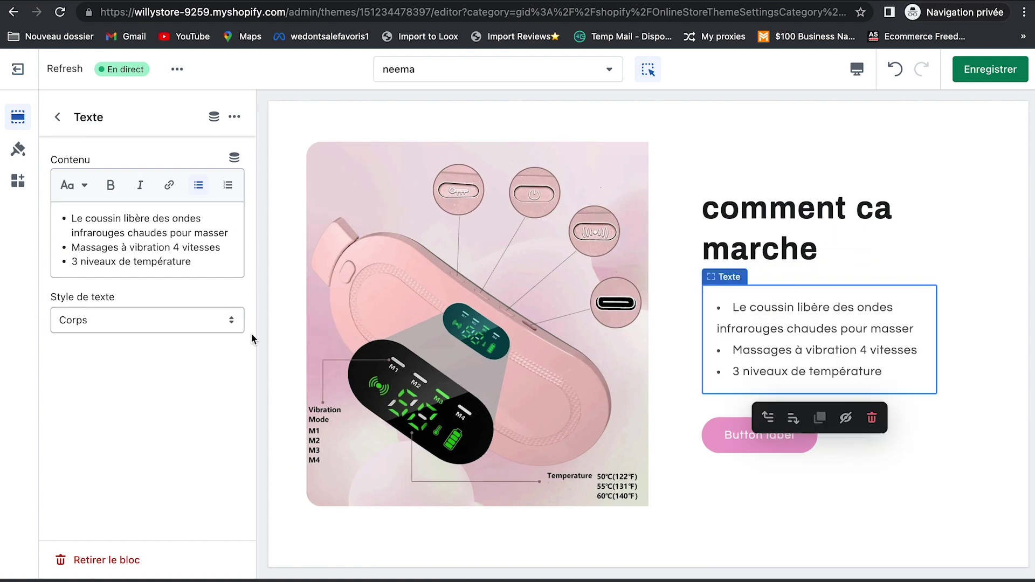
Step: Check the image-with-text sections and save the "comment ca marche" section with its three bullet points
scroll(471, 299, up, 15)
scroll(471, 299, down, 15)
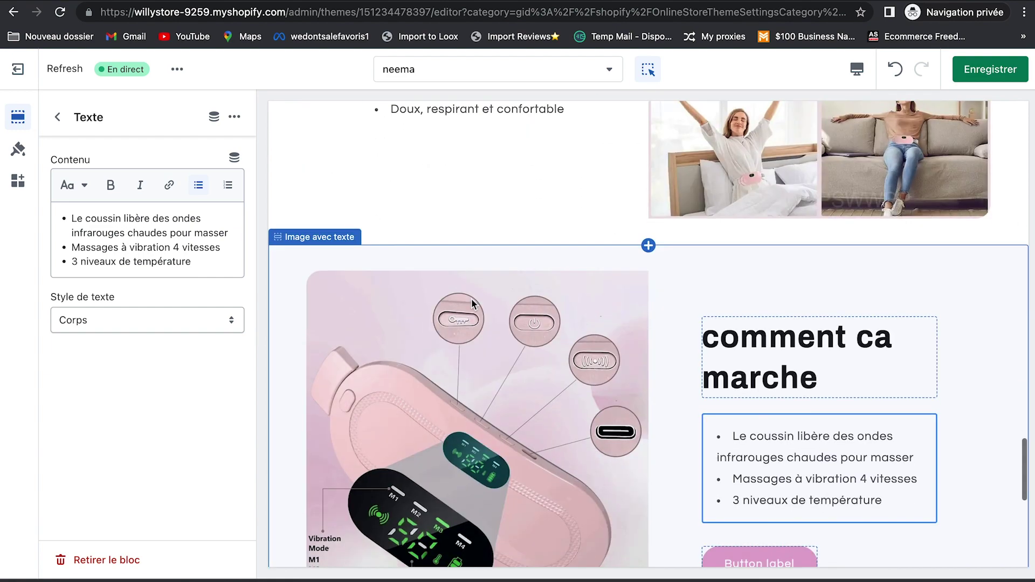
click(992, 72)
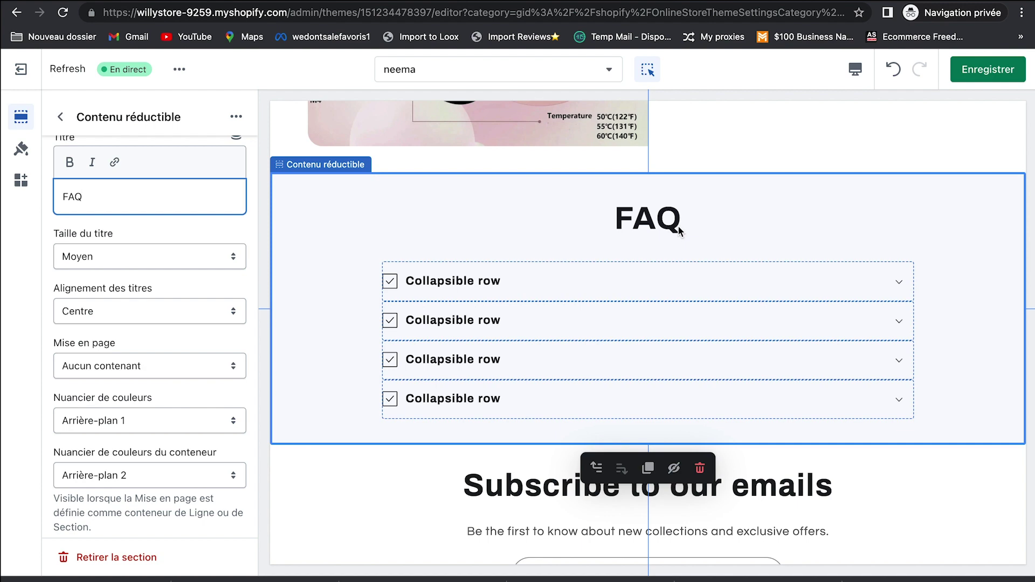
Step: Save the collapsible content section titled "FAQ" and retitle its first row "Est ce que Neema fonctionne sur toute les femmes ?"
key(ctrl+s)
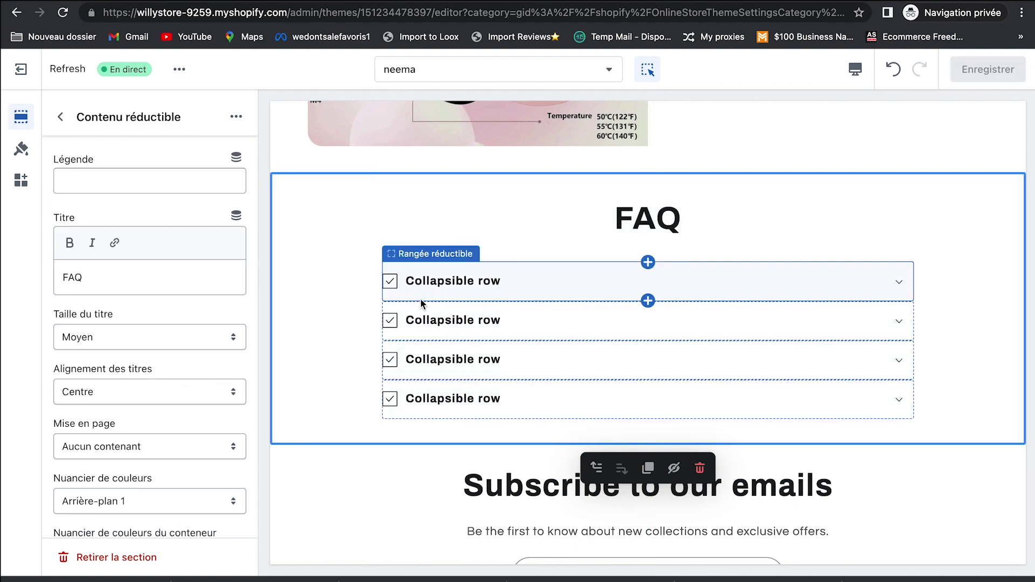
click(419, 292)
click(149, 181)
key(super+a)
key(BackSpace)
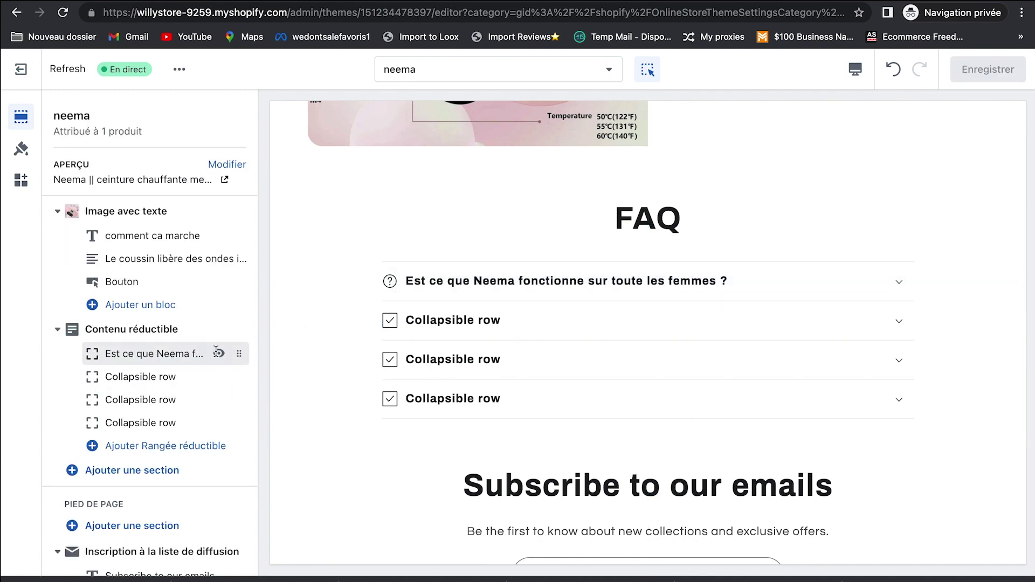
Step: Expand the first FAQ row in the preview to examine its answer
click(162, 354)
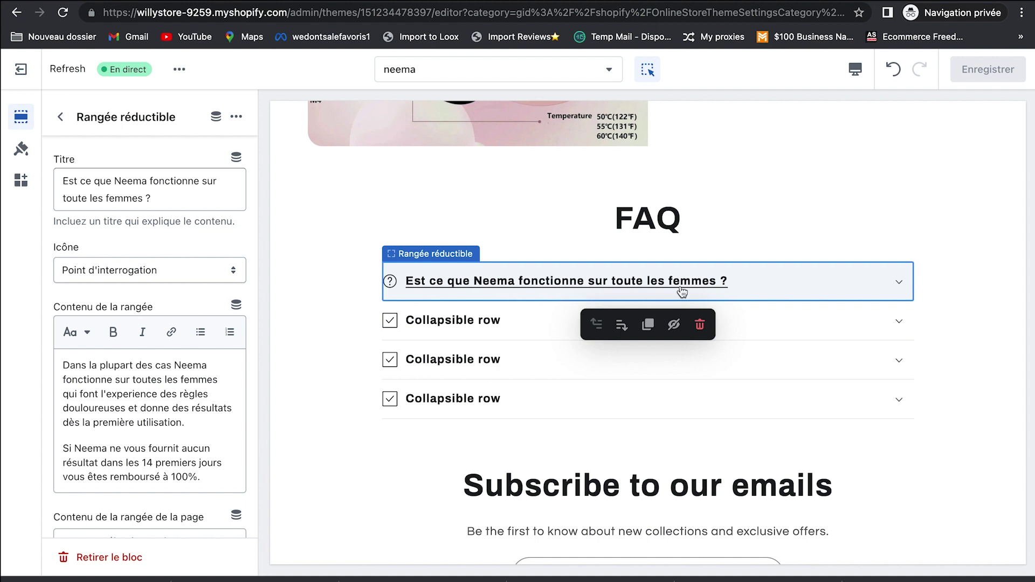
click(898, 281)
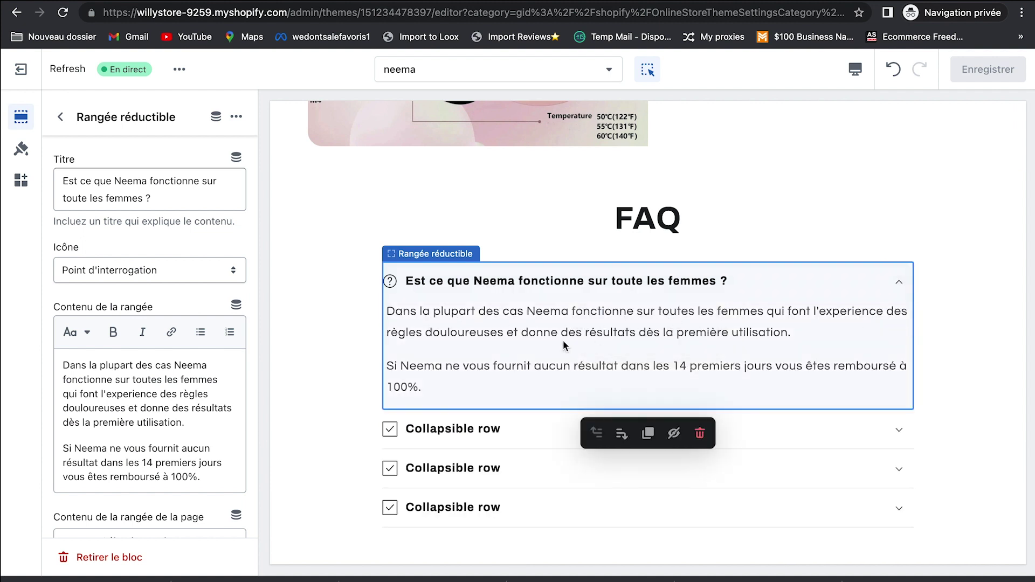
text($)
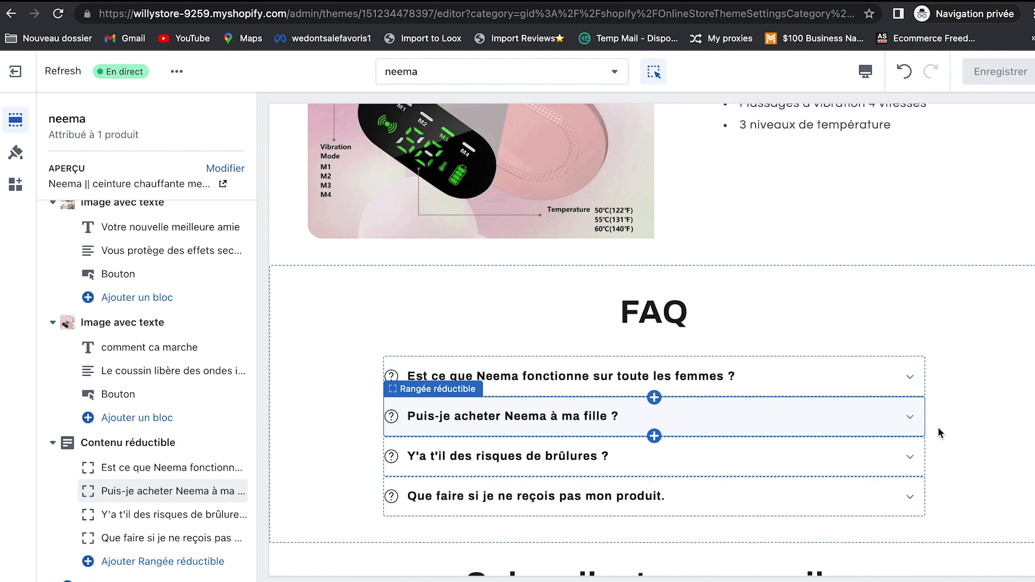
Step: Expand the FAQ rows about buying for a daughter, burn risks and undelivered products to examine their answers
click(919, 421)
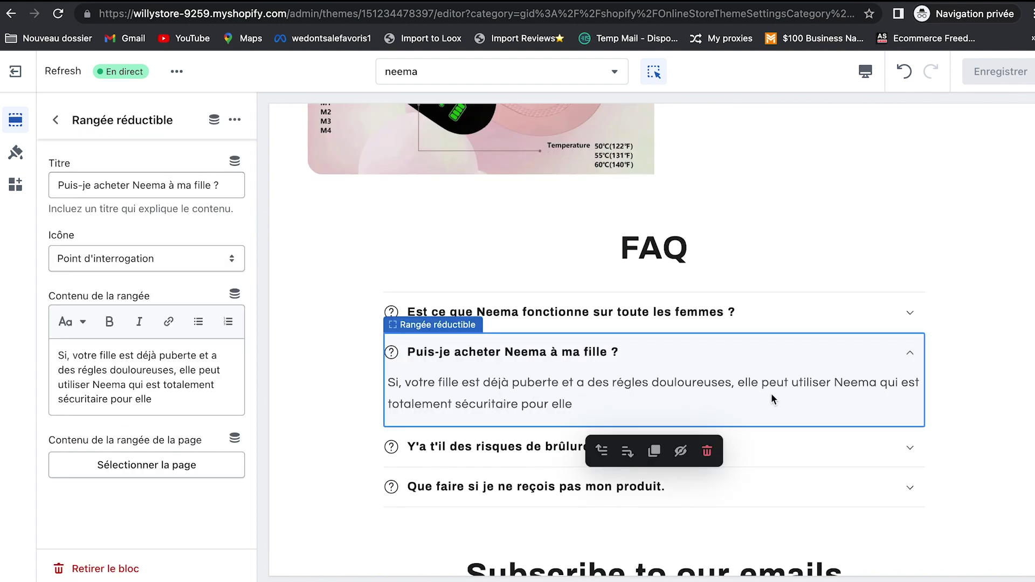
click(911, 354)
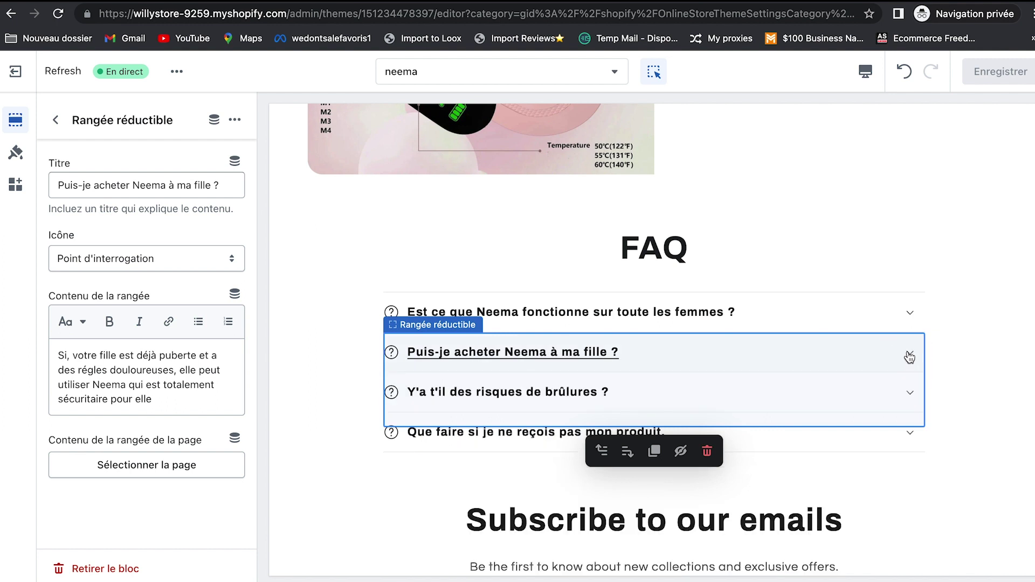
click(908, 396)
click(908, 397)
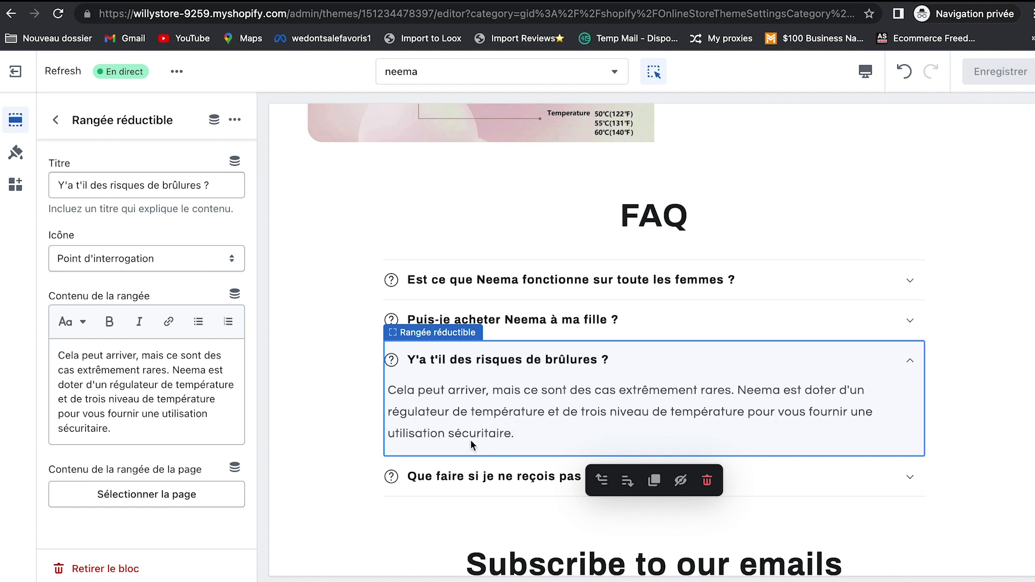
click(139, 399)
click(494, 477)
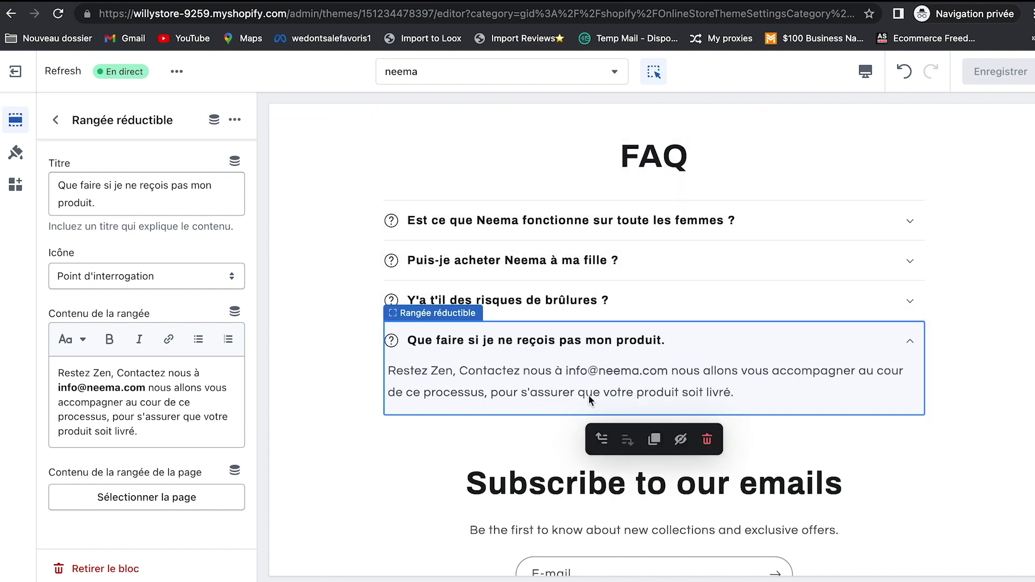
click(923, 341)
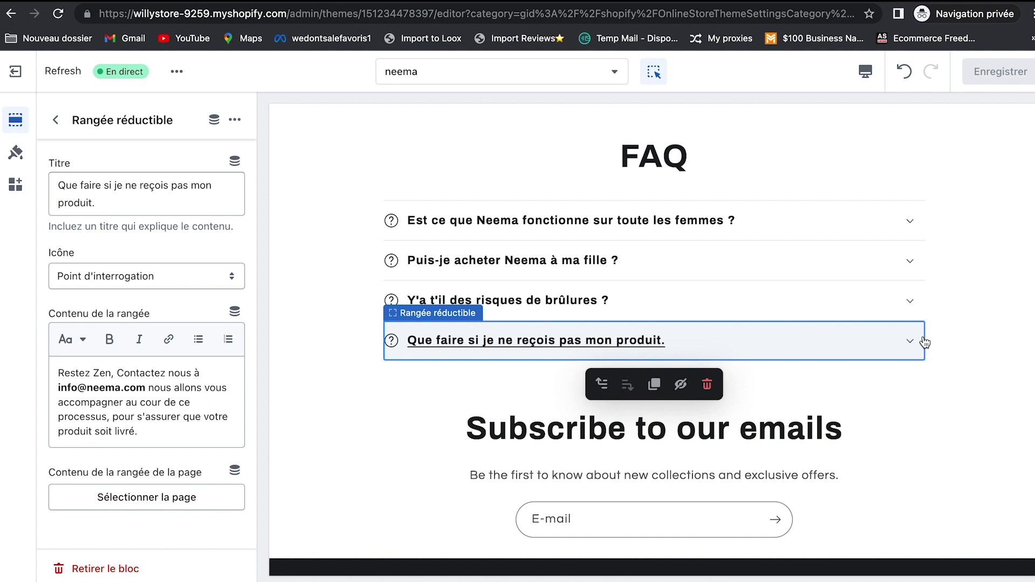
click(55, 119)
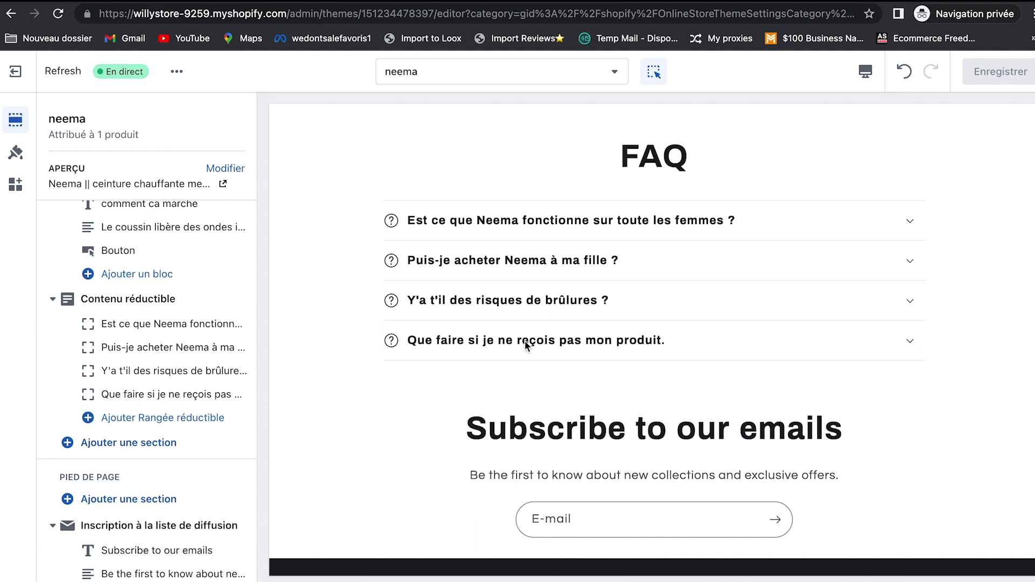
scroll(624, 354, down, 1)
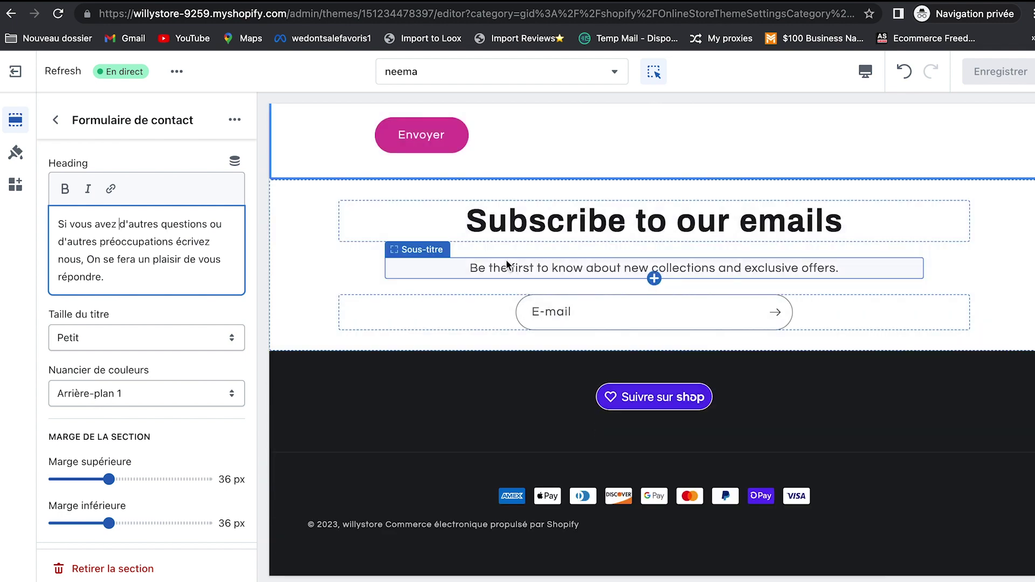
Step: Set the newsletter heading to "S'abonner à nos e-mails" and its subtitle to "Soyez la première personne à connaître les nouvelles collections et nos offres exclusives."
click(348, 264)
click(377, 278)
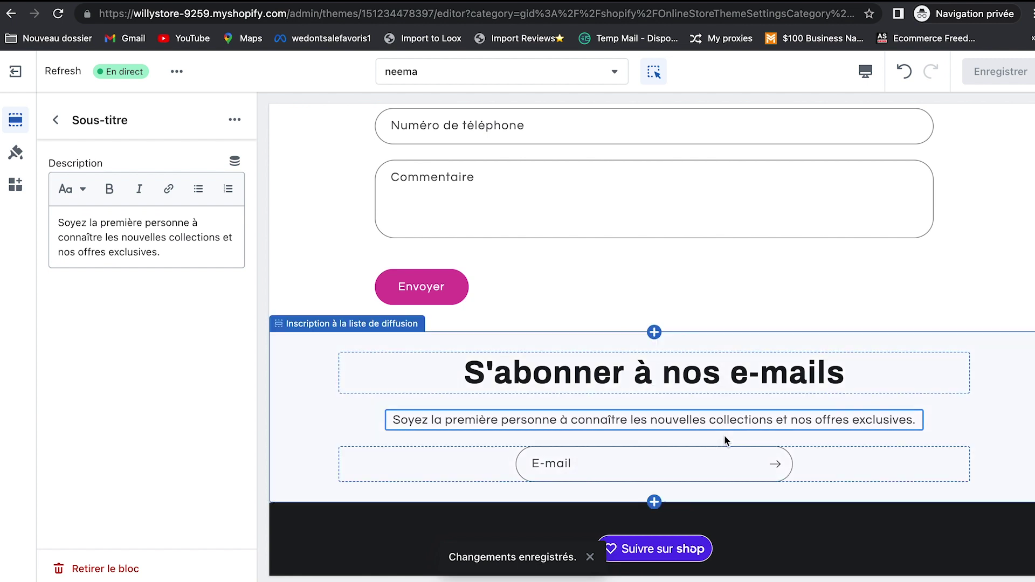
Step: Apply the Accent 1 color scheme to the footer and disable its Suivre sur Shop option
scroll(642, 420, down, 1)
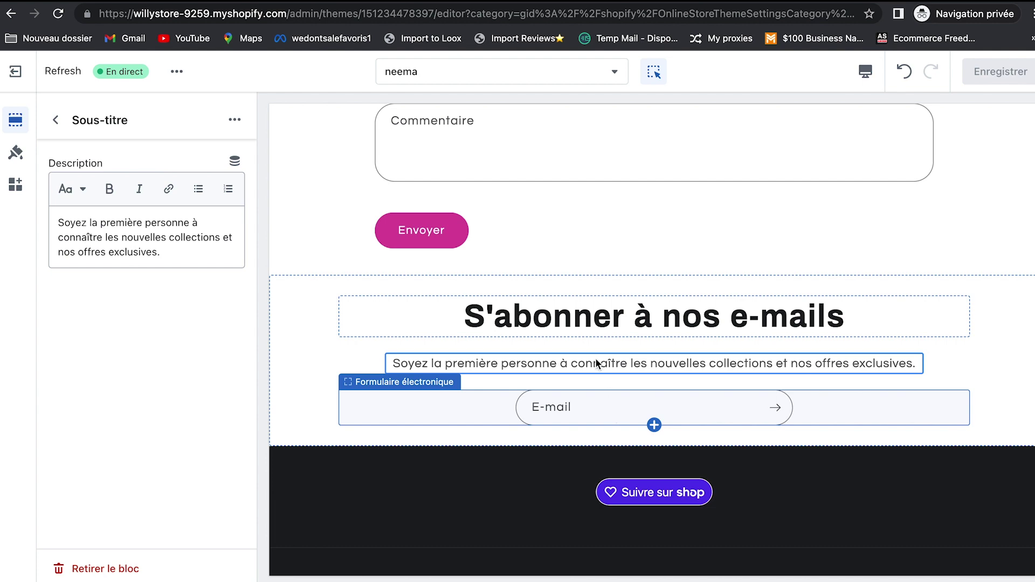
scroll(582, 305, down, 2)
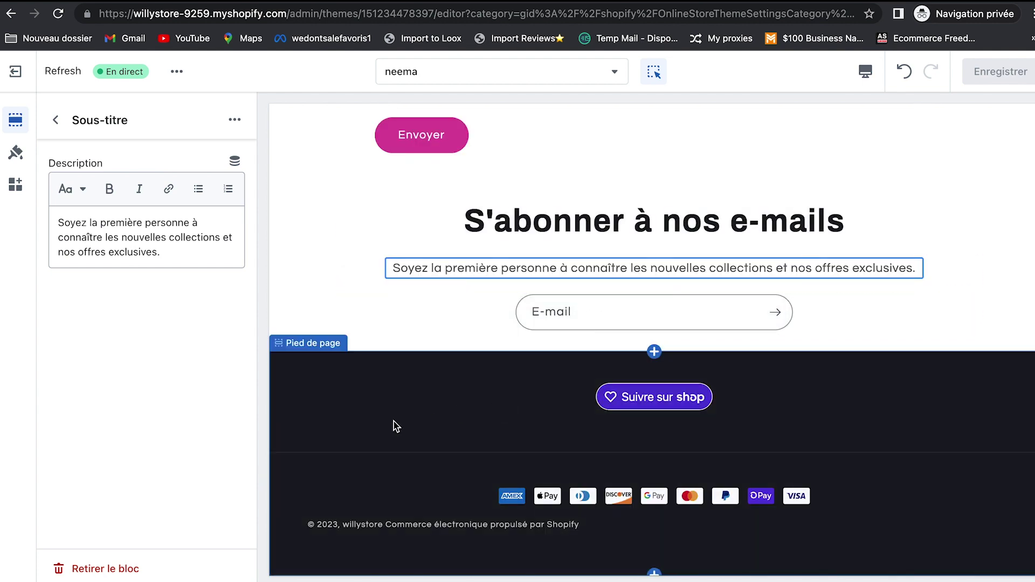
click(411, 432)
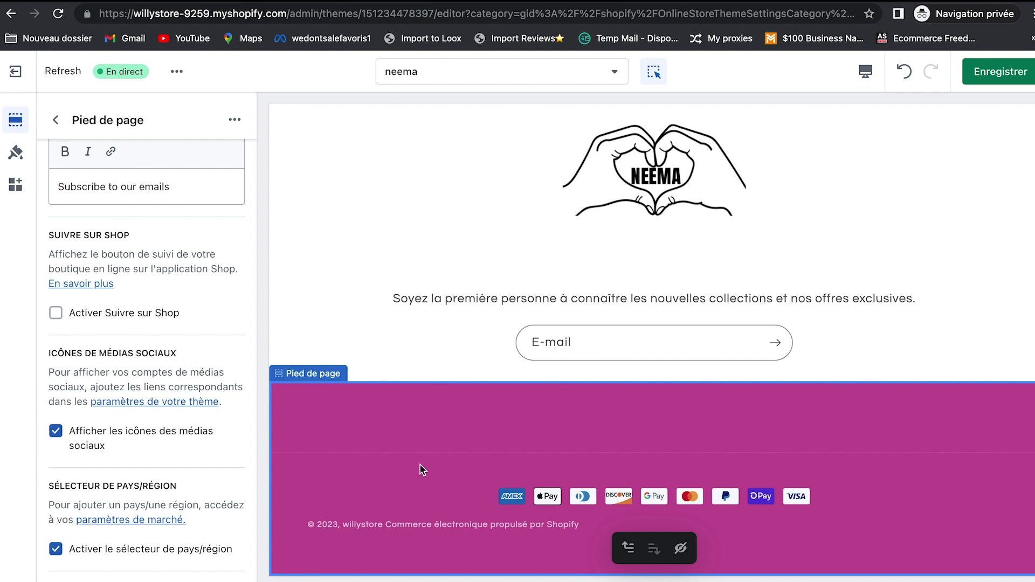
Step: Disable the footer's social media icons, country/region selector, language selector and payment icons, and save the theme
click(56, 431)
scroll(131, 485, down, 2)
click(55, 466)
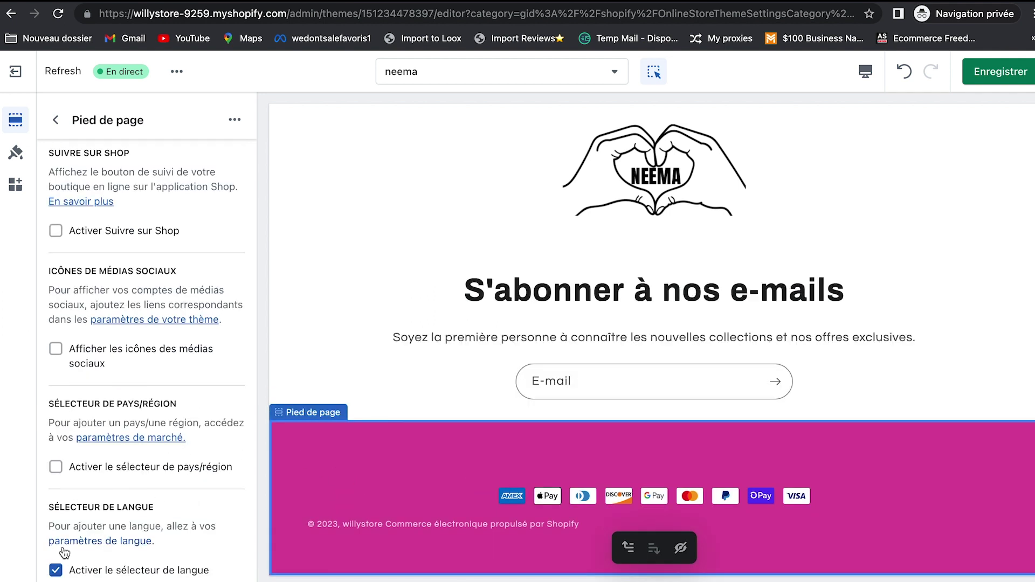
click(55, 570)
scroll(54, 539, down, 4)
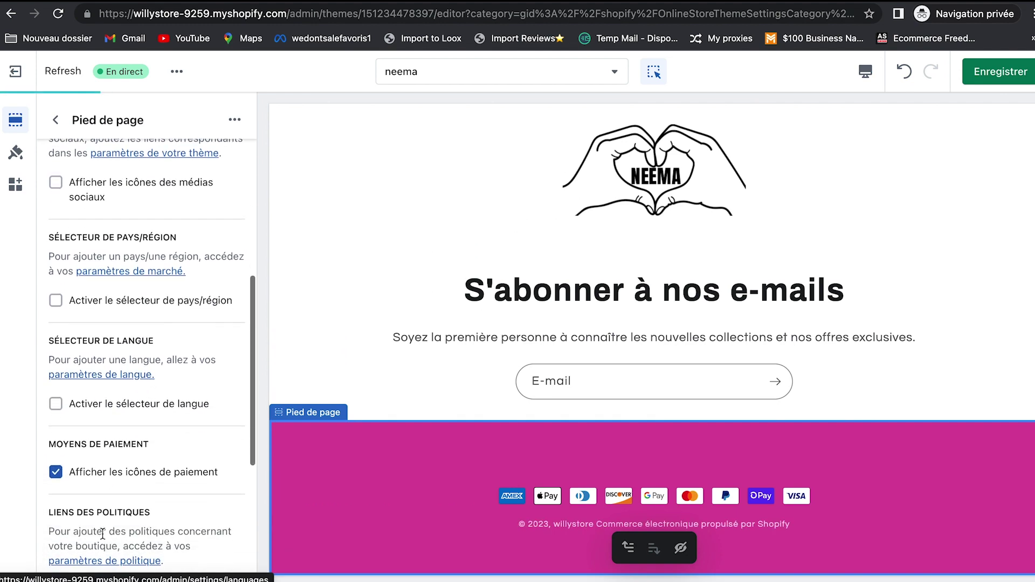
click(56, 455)
scroll(167, 485, down, 3)
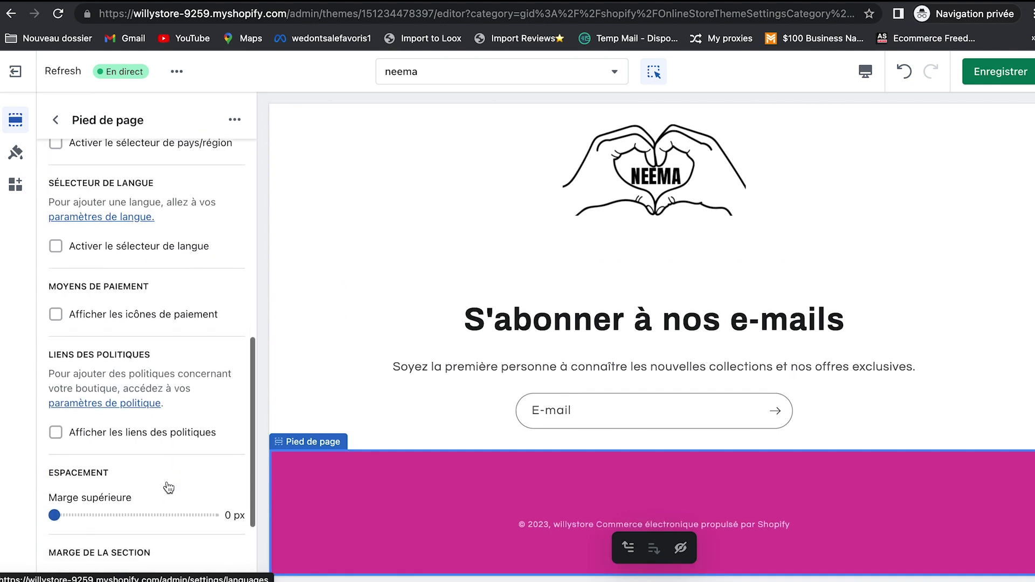
key(ctrl+s)
scroll(79, 144, up, 10)
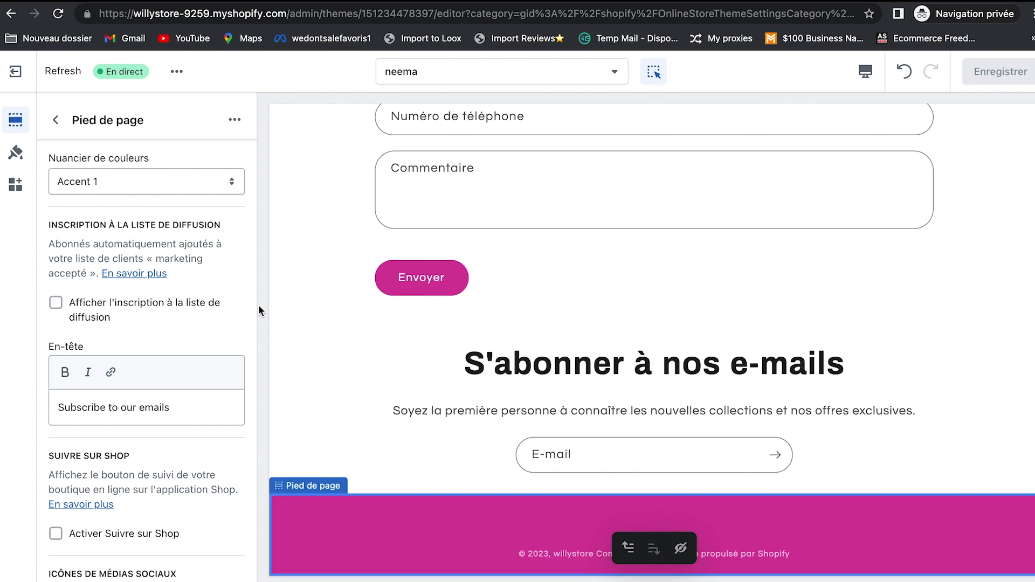
Step: Rename the footer's Quick links menu heading to "Politiques" and save the theme
click(55, 120)
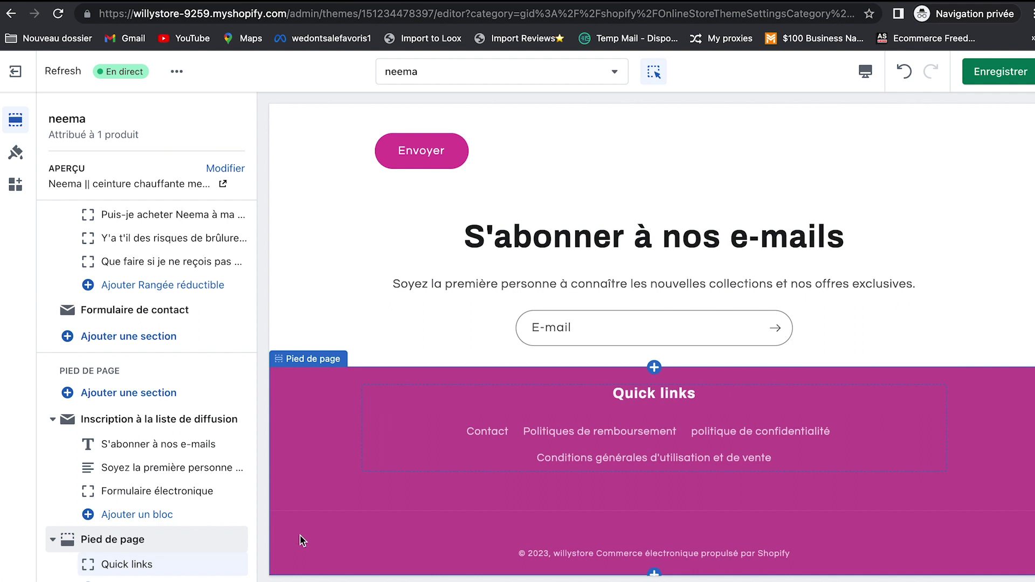
click(518, 444)
drag(120, 218, 35, 218)
key(BackSpace)
key(super+s)
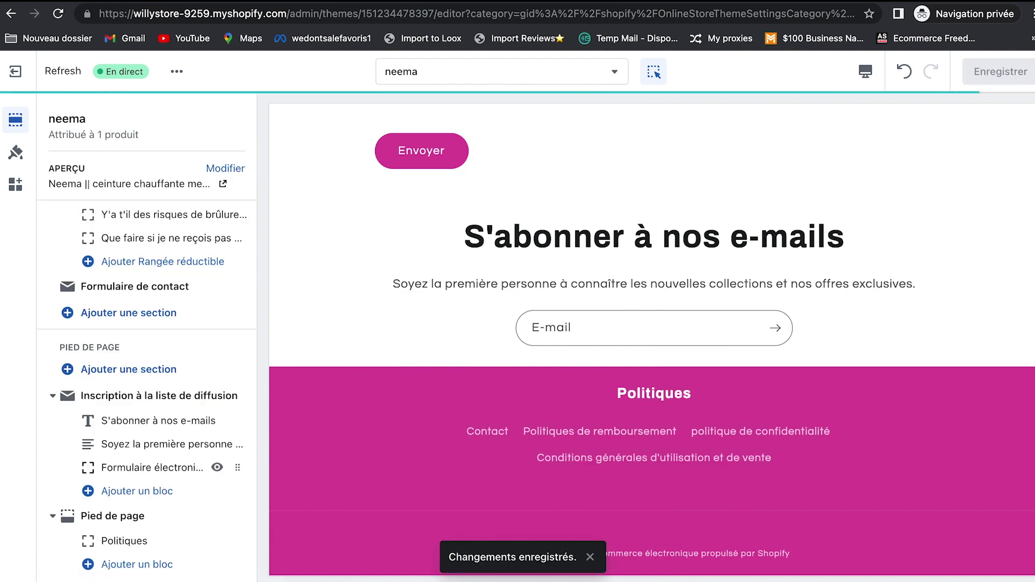
Step: Add an Informations sur la marque block to the footer alongside the Politiques menu
click(88, 564)
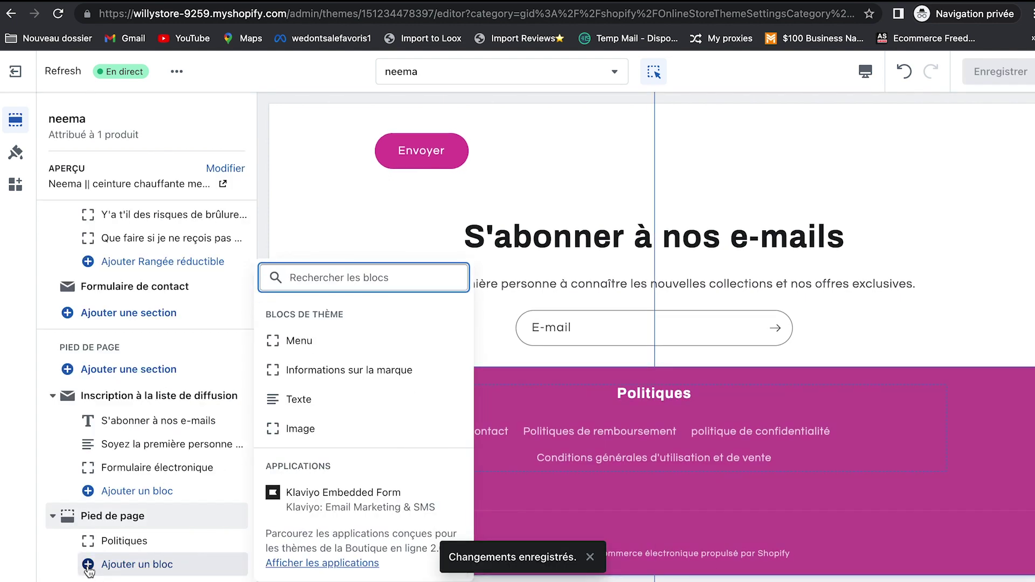
click(343, 369)
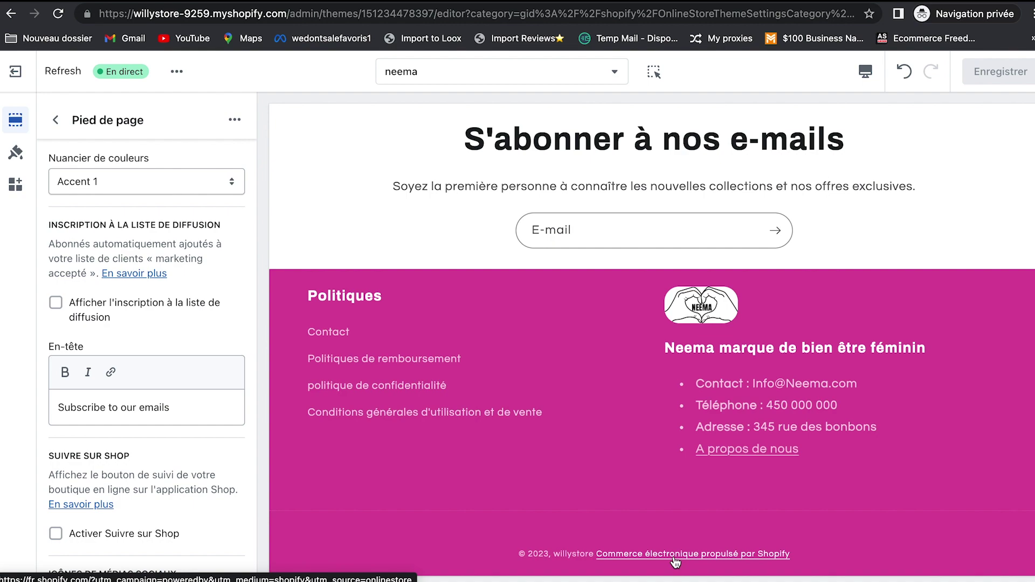
click(684, 353)
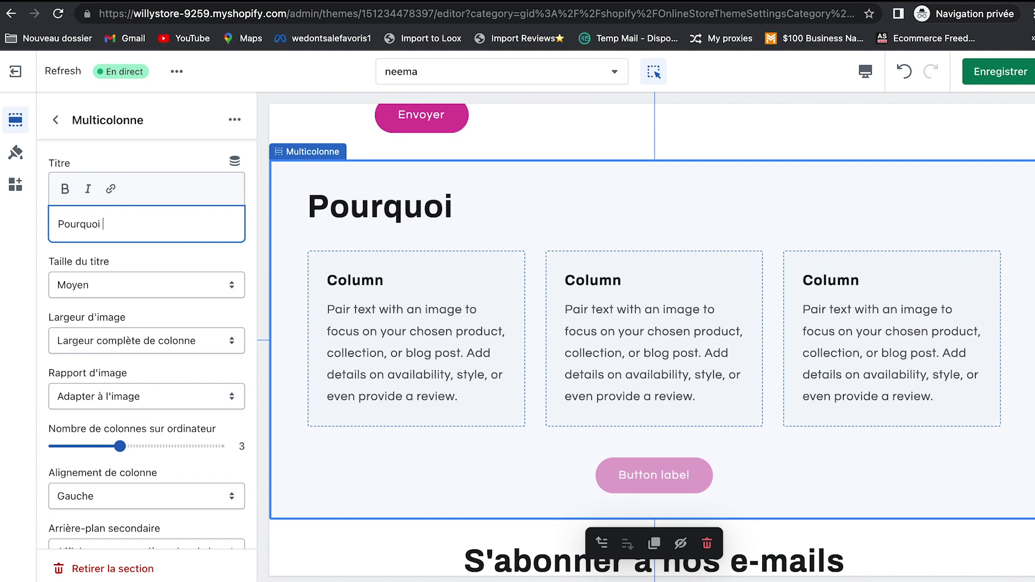
Step: Title the multicolumn section "Pourquoi faire affaire avec nous ?" and open its first column for editing
text(fai)
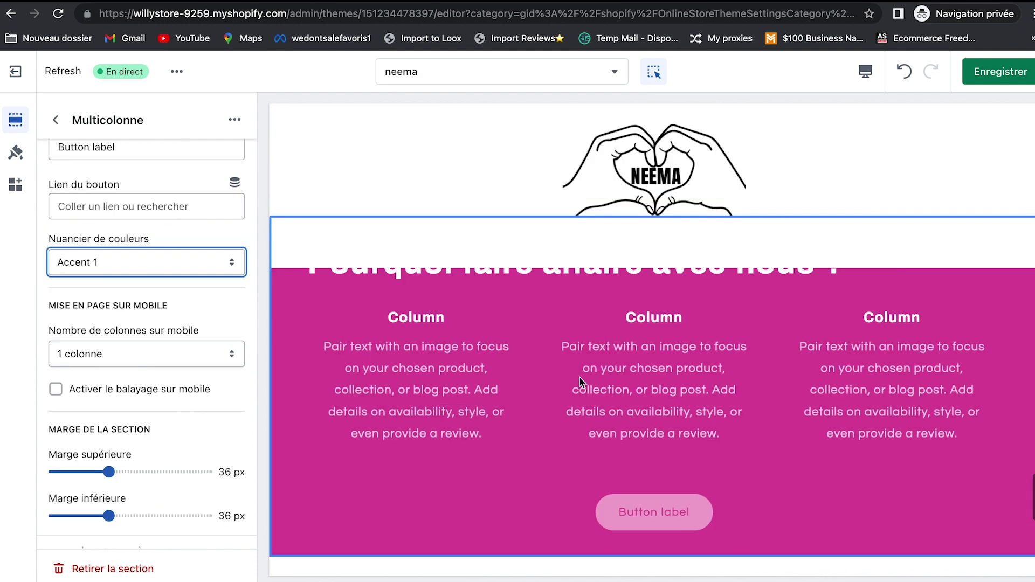
scroll(580, 382, up, 5)
scroll(580, 382, up, 1)
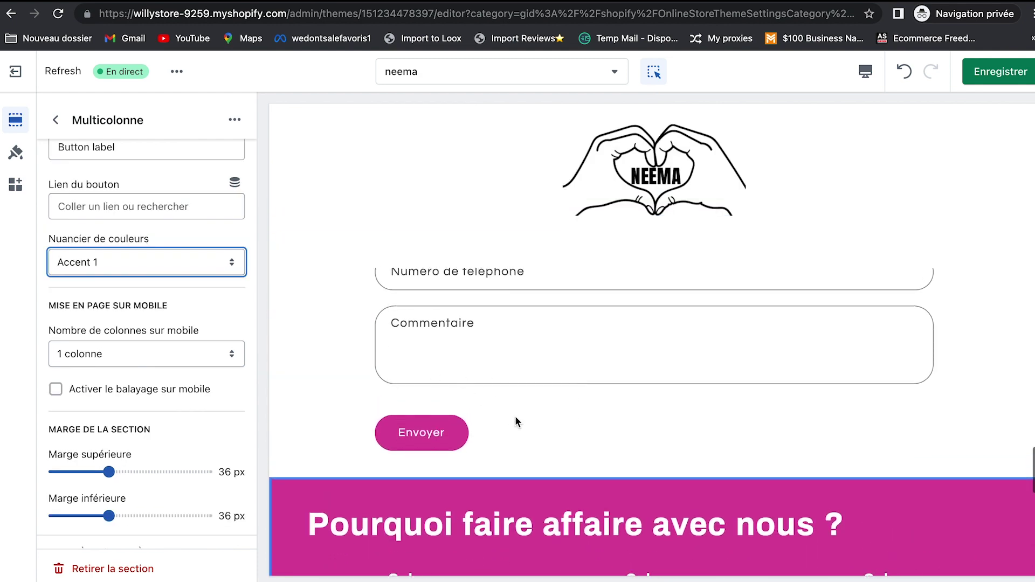
scroll(515, 421, down, 5)
click(428, 369)
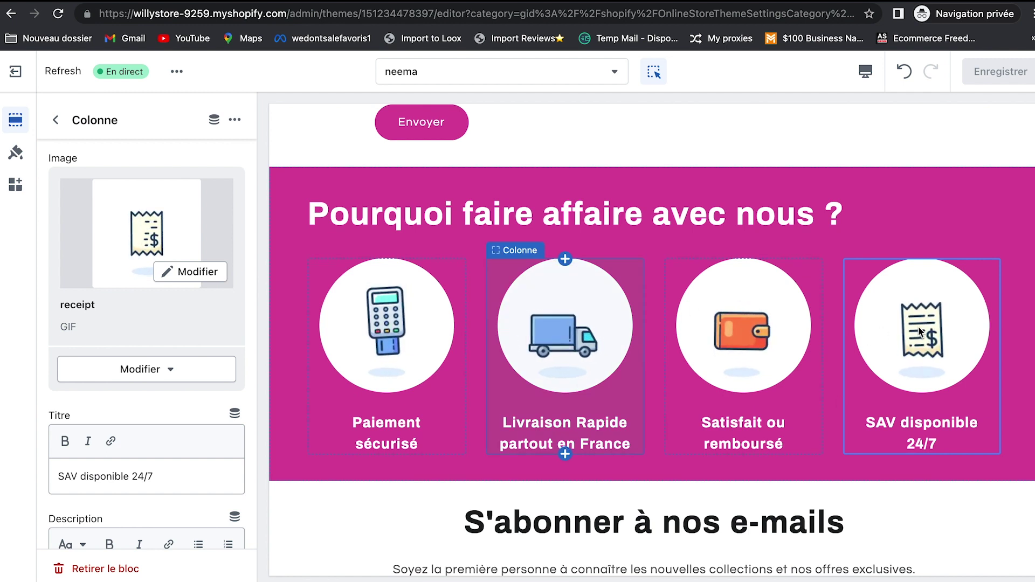
Step: Examine the multicolumn section's reassurance columns and the footer in the desktop preview
click(933, 441)
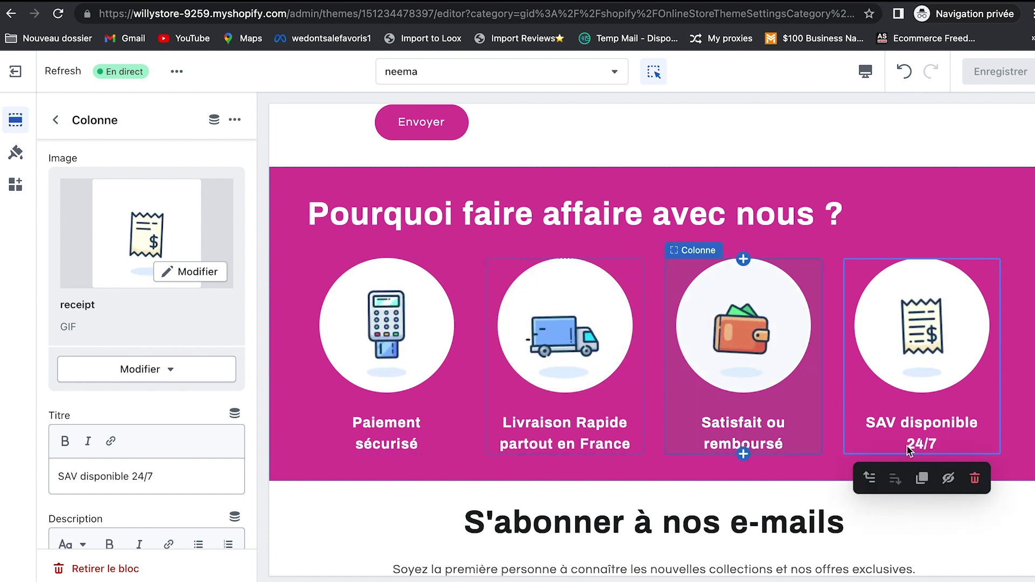
scroll(765, 402, down, 3)
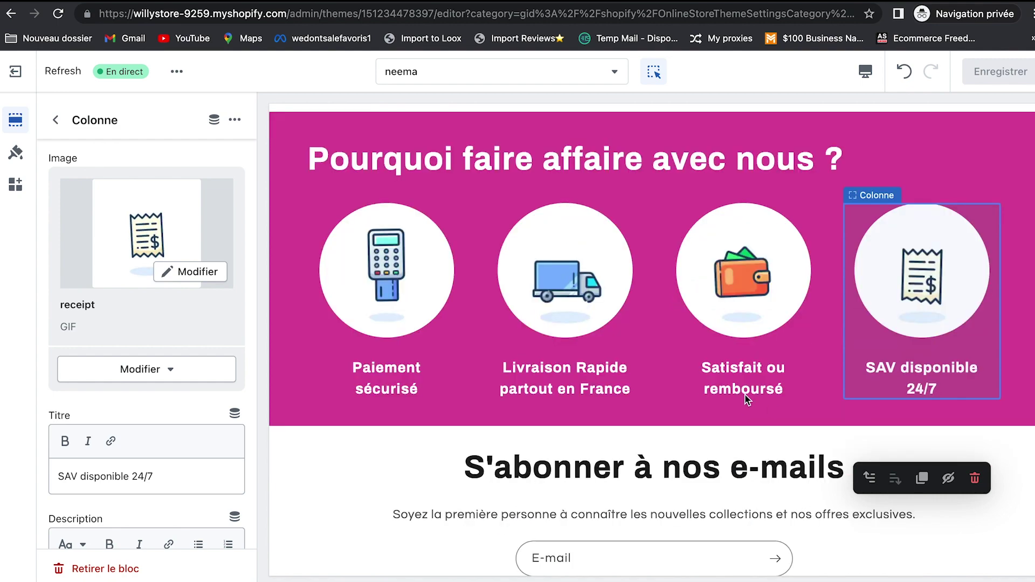
scroll(754, 398, up, 3)
scroll(745, 394, down, 3)
scroll(745, 394, down, 3)
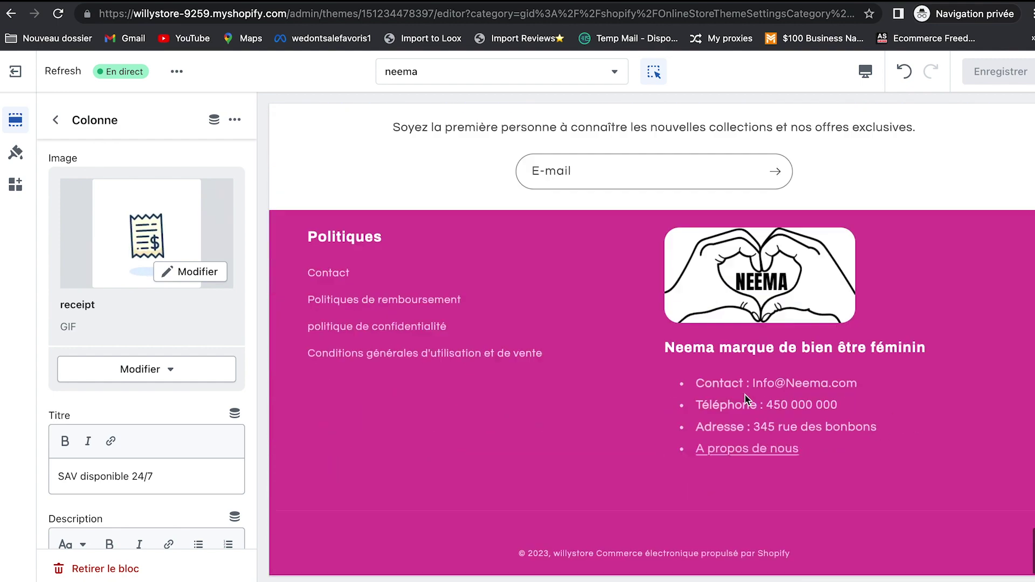
scroll(523, 396, up, 20)
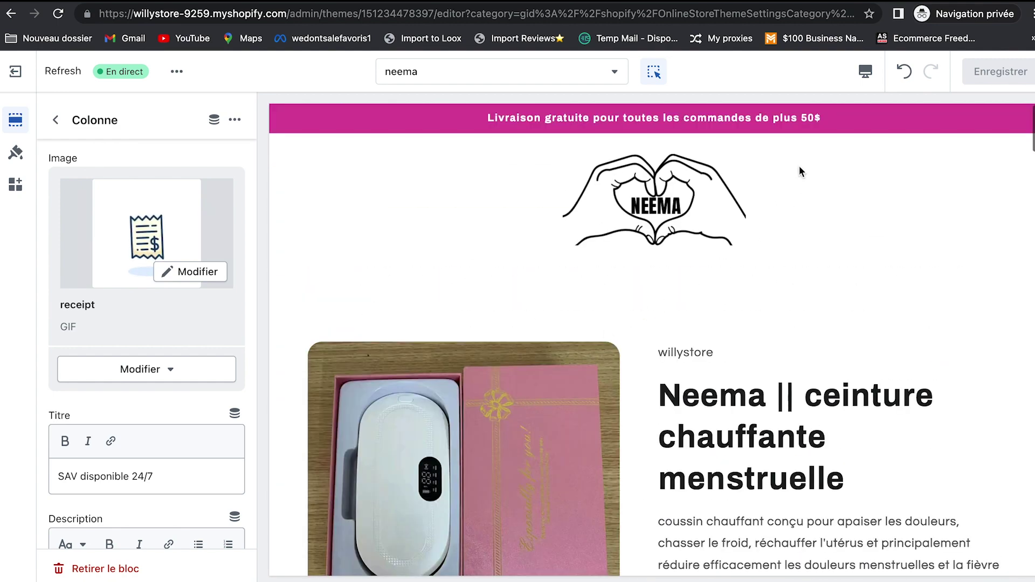
Step: Switch the theme preview to the mobile phone view and select the header containing the Neema logo
click(865, 71)
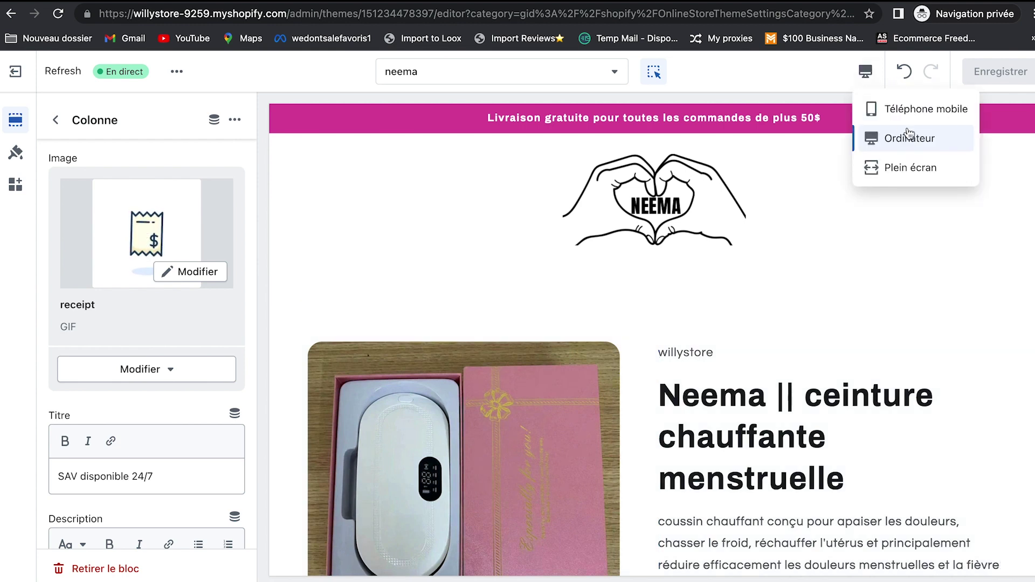
click(904, 108)
scroll(765, 278, down, 1)
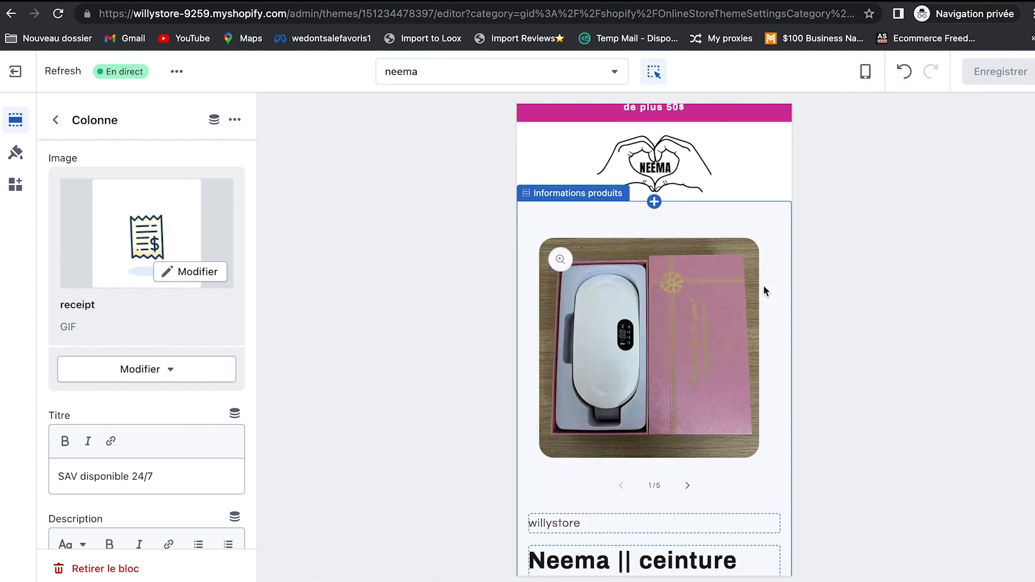
click(654, 162)
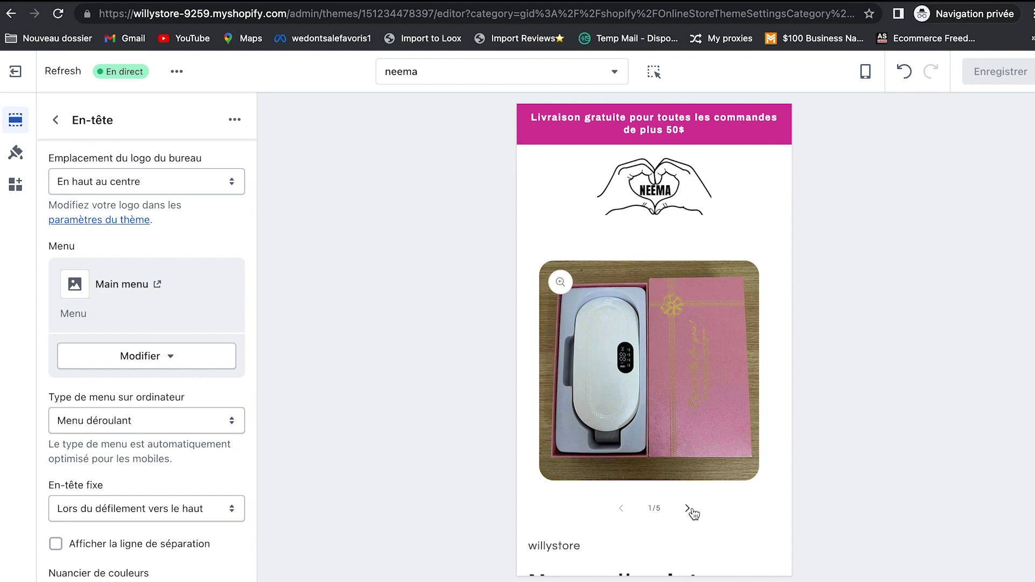
Step: Advance the product gallery to its second image and examine the product title and description in the mobile preview
click(687, 507)
scroll(711, 397, down, 1)
scroll(712, 397, up, 1)
scroll(691, 262, down, 1)
scroll(722, 425, down, 7)
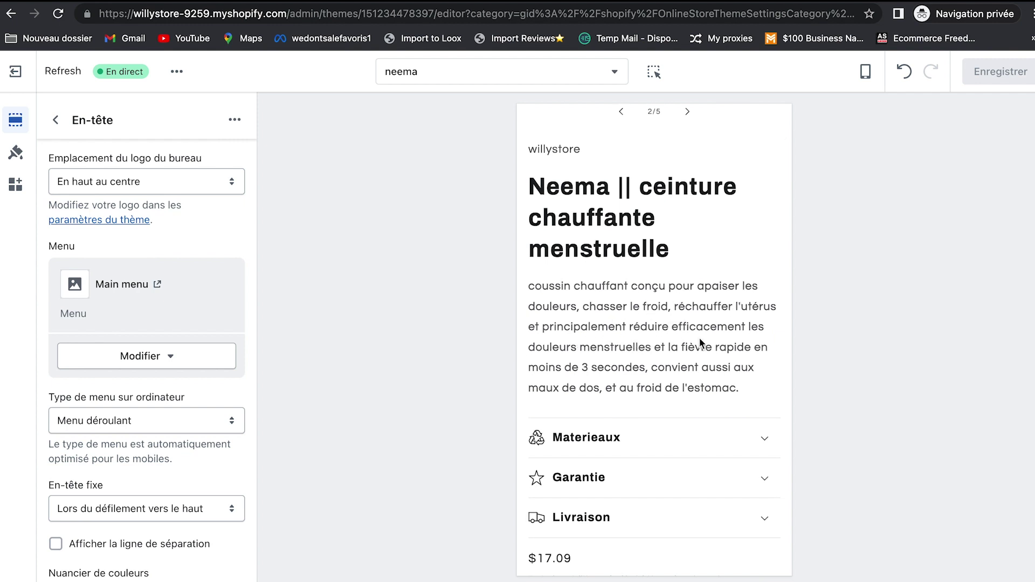
scroll(653, 372, down, 1)
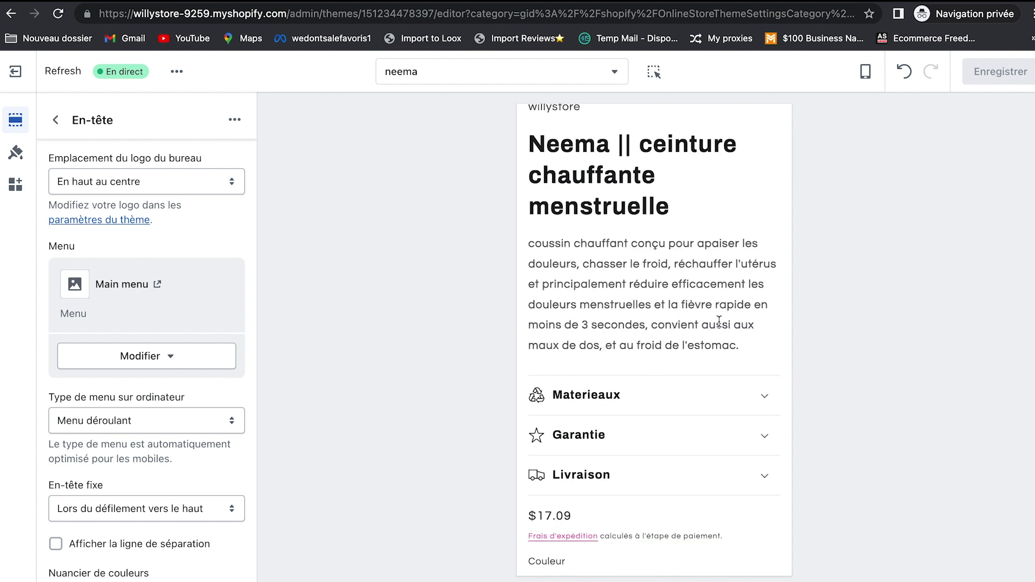
scroll(638, 354, up, 1)
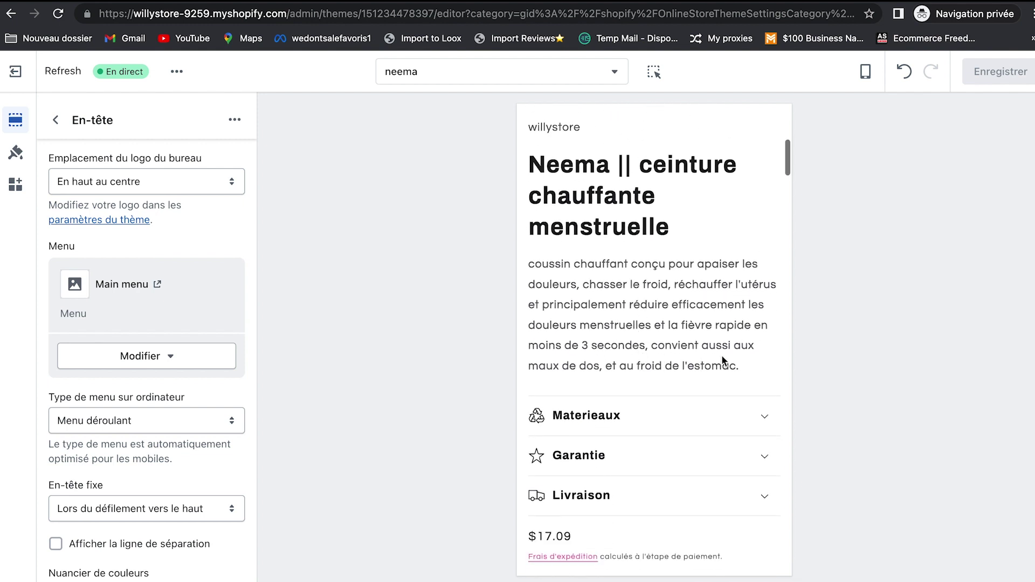
scroll(668, 382, down, 1)
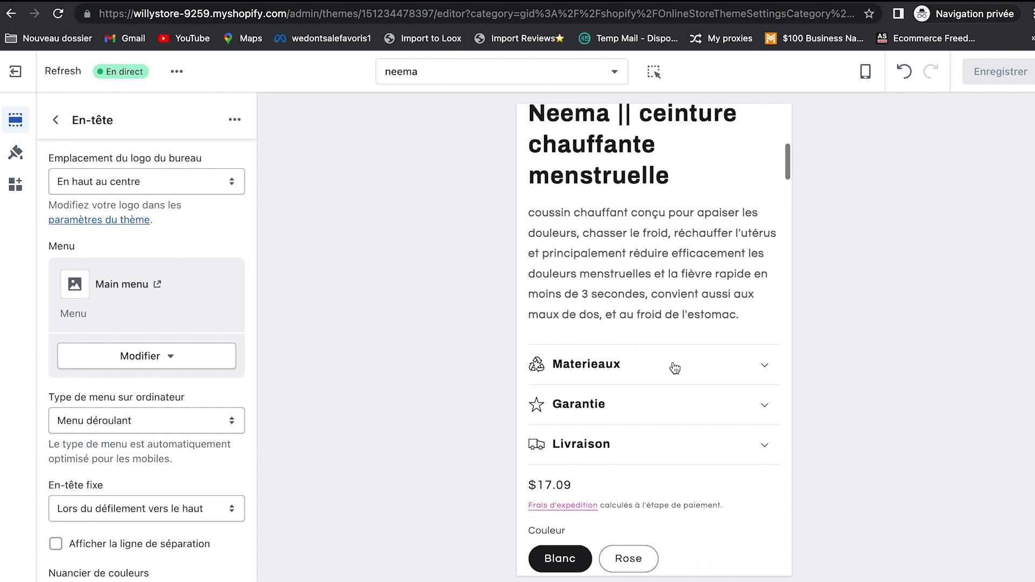
Step: Expand and collapse the Materieaux, Garantie and Livraison rows to check their texts in the mobile preview
scroll(672, 367, down, 1)
click(765, 300)
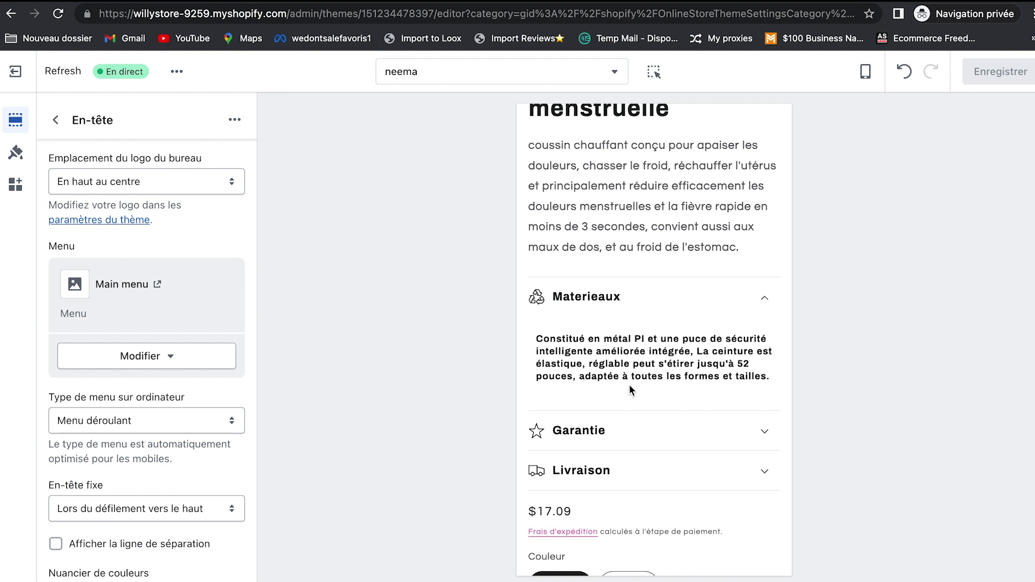
click(765, 310)
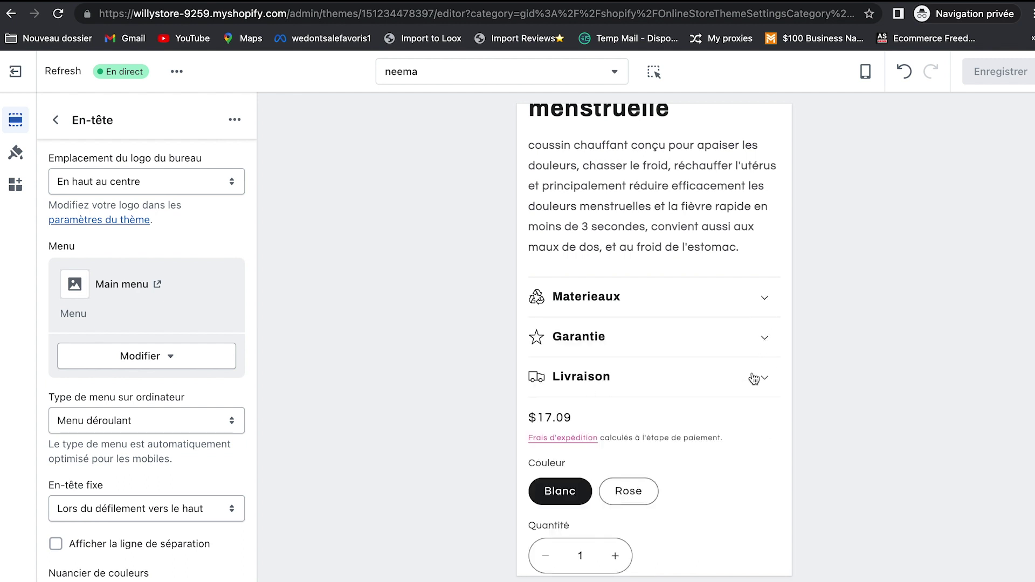
click(764, 339)
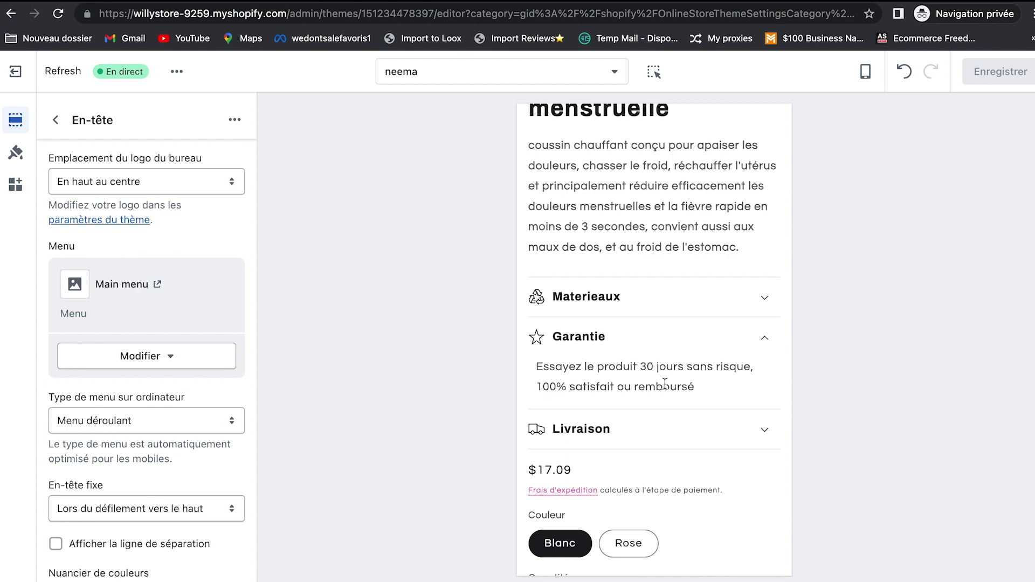
click(764, 337)
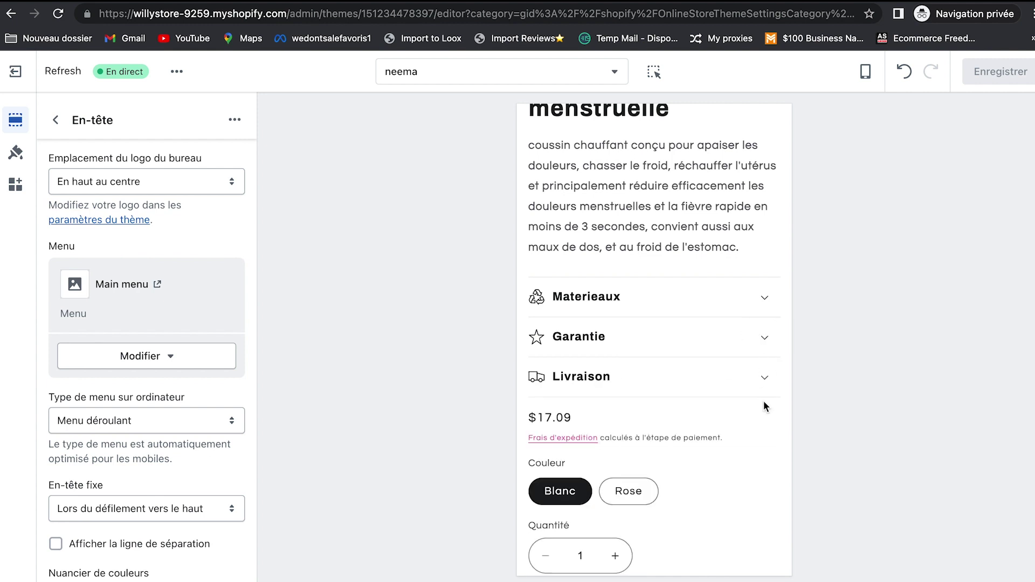
click(764, 376)
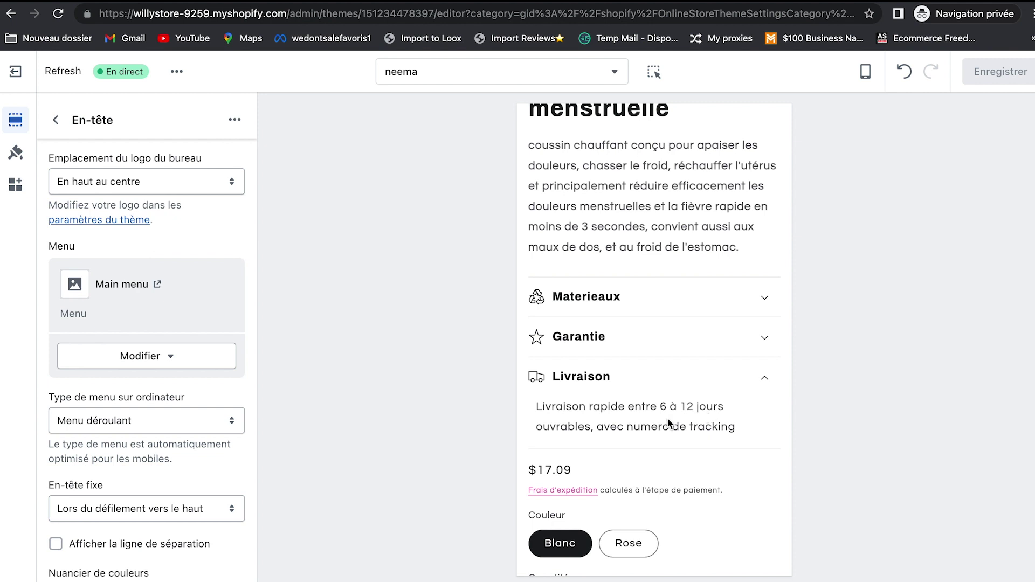
scroll(744, 377, down, 2)
click(762, 317)
Step: Browse the press logo slider under "Ils parlent de nous" back and forth in the mobile preview
scroll(681, 454, down, 10)
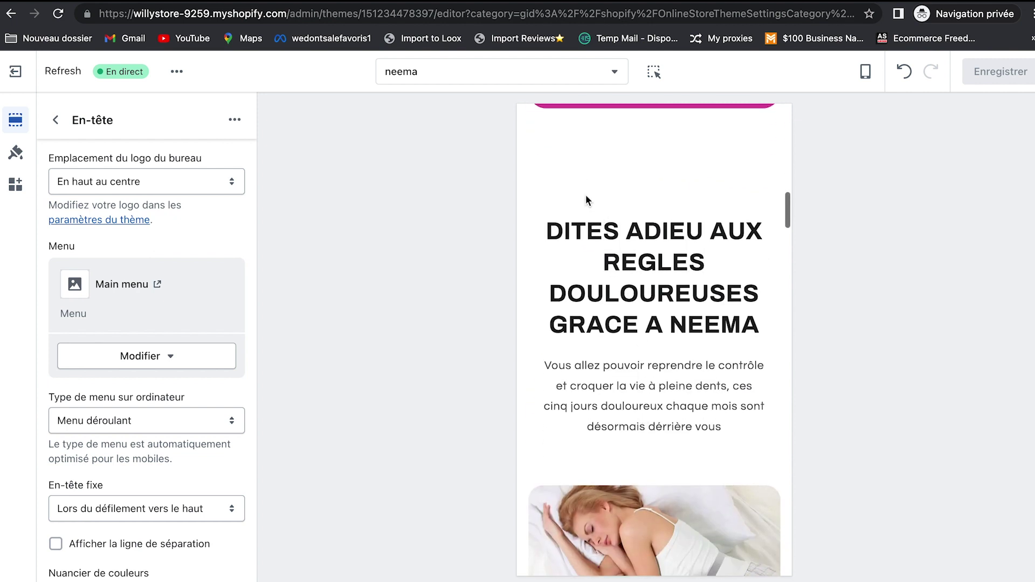
scroll(648, 244, down, 3)
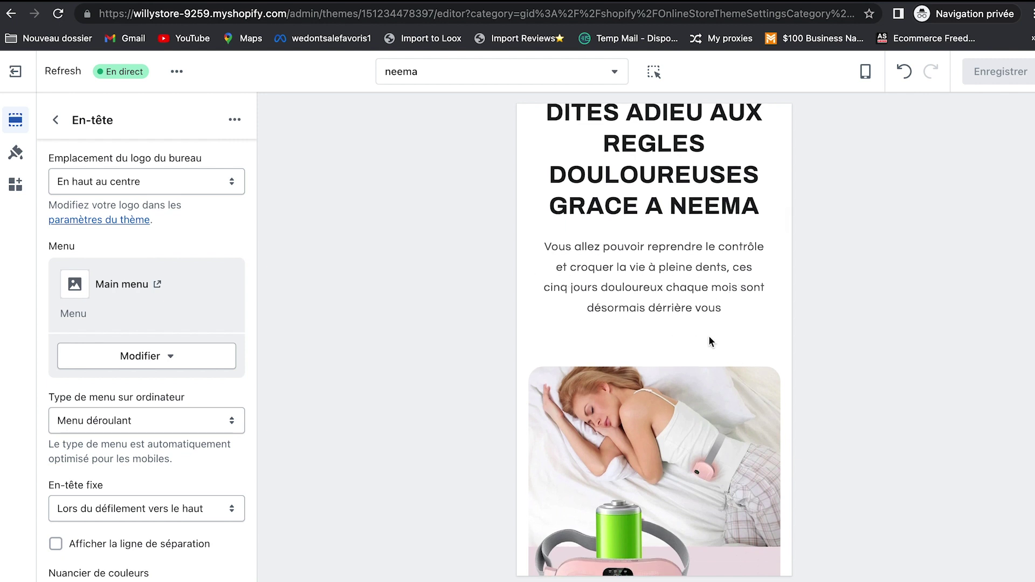
scroll(708, 344, down, 7)
scroll(707, 344, down, 10)
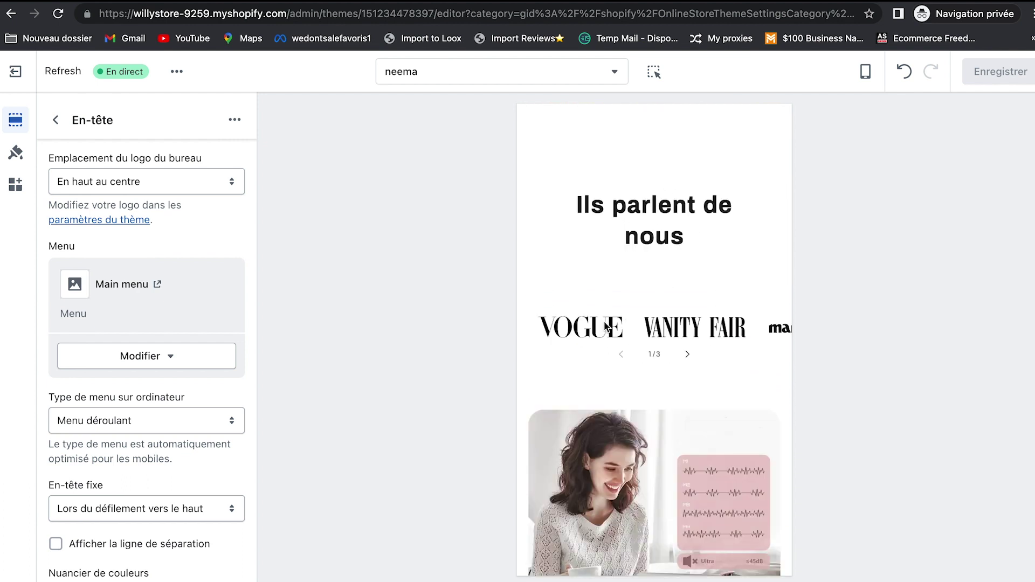
click(688, 355)
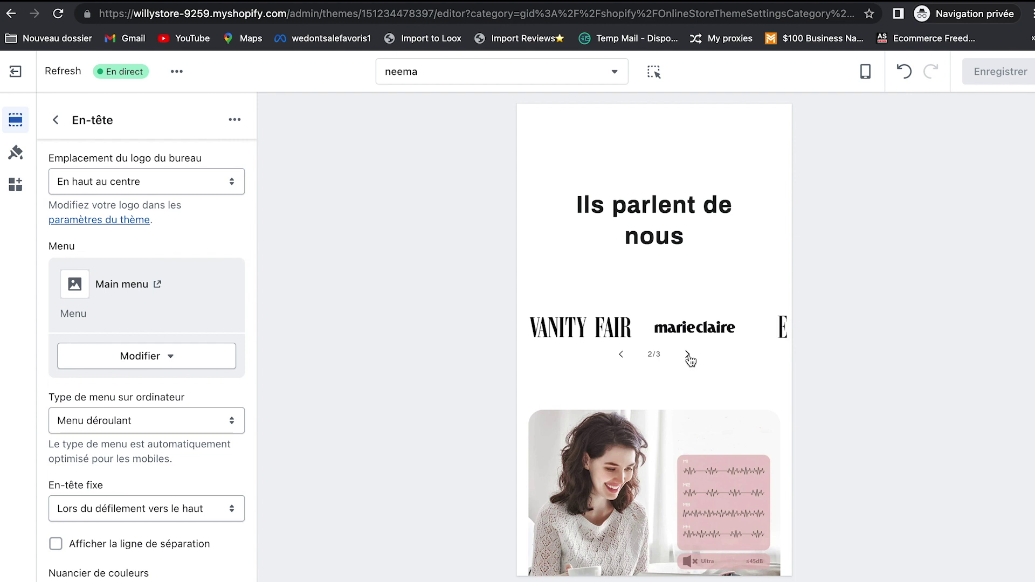
click(688, 355)
click(622, 355)
click(622, 357)
click(686, 356)
click(621, 355)
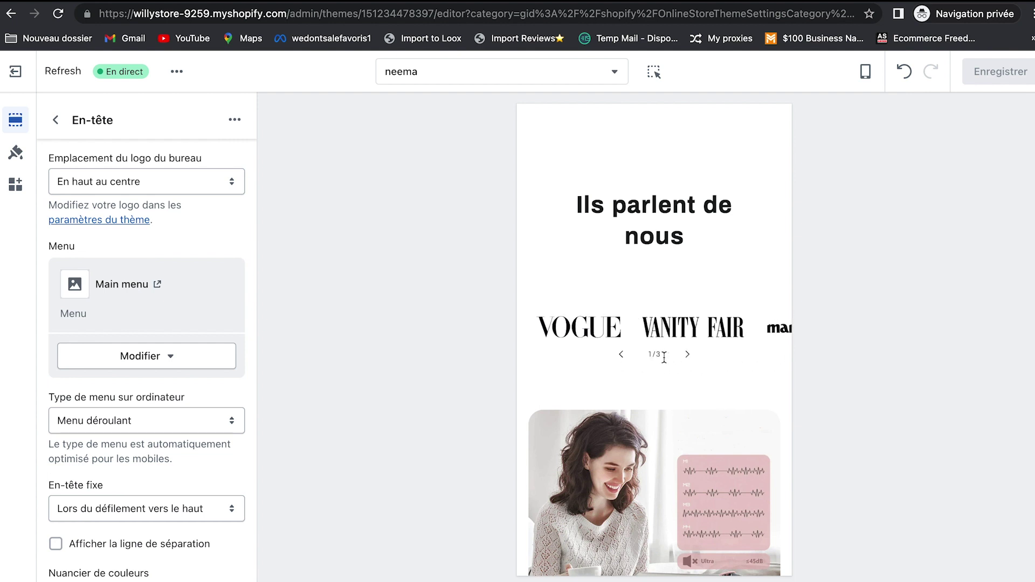
click(686, 356)
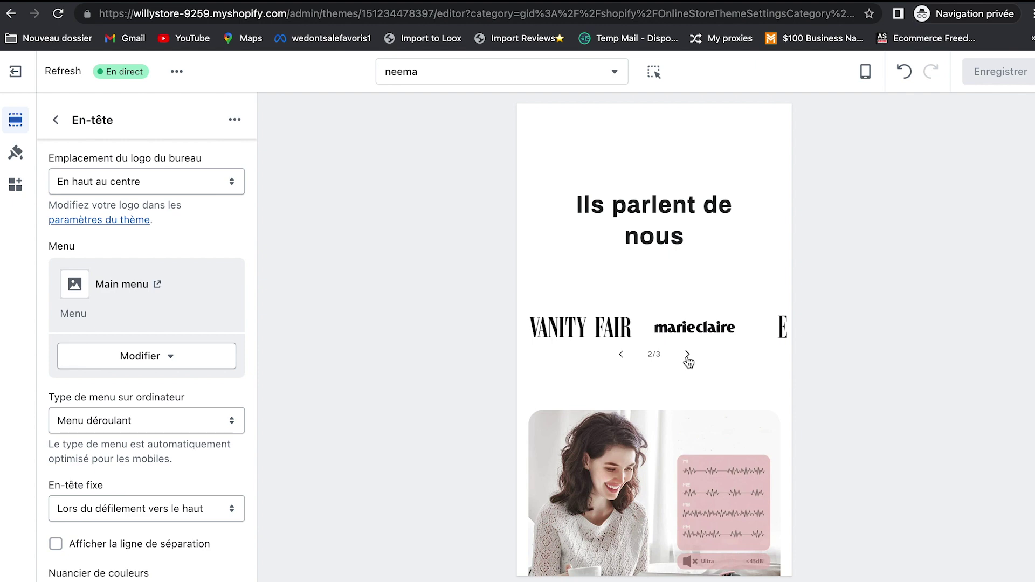
click(688, 356)
click(620, 356)
Step: Review the remaining mobile sections down to the contact form, expanding and collapsing the first two FAQ questions
scroll(677, 363, down, 10)
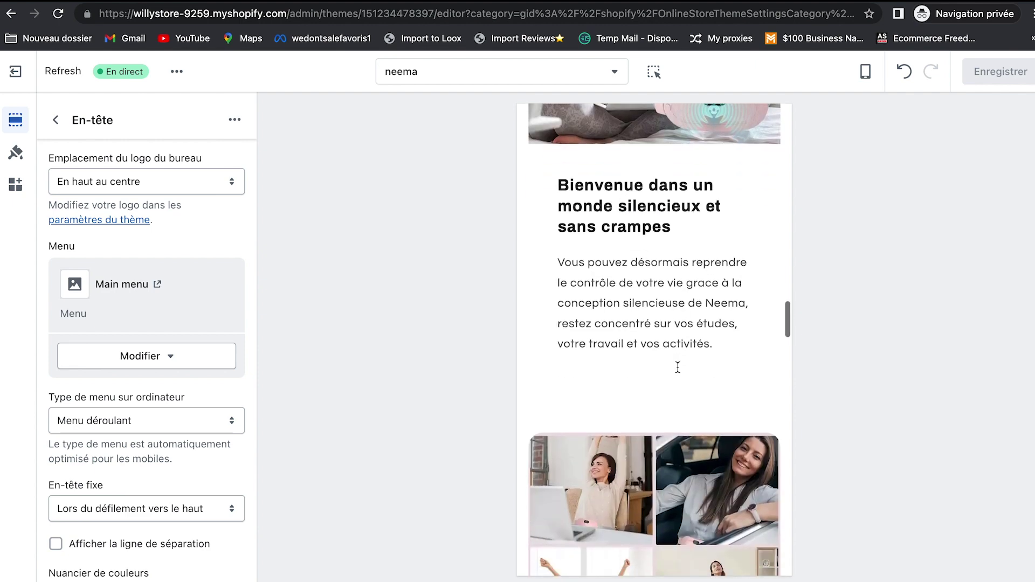
scroll(677, 367, down, 10)
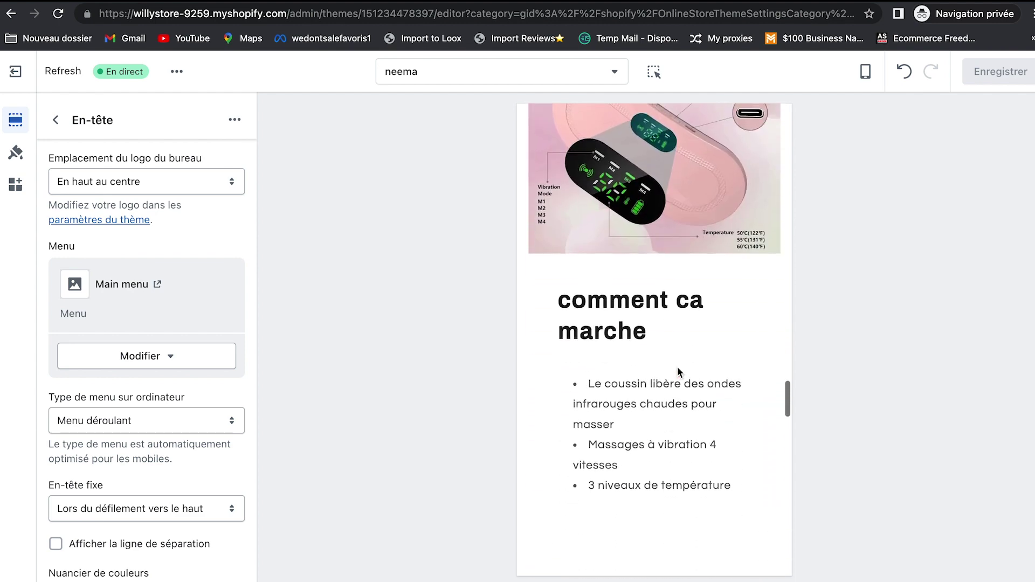
scroll(677, 367, down, 5)
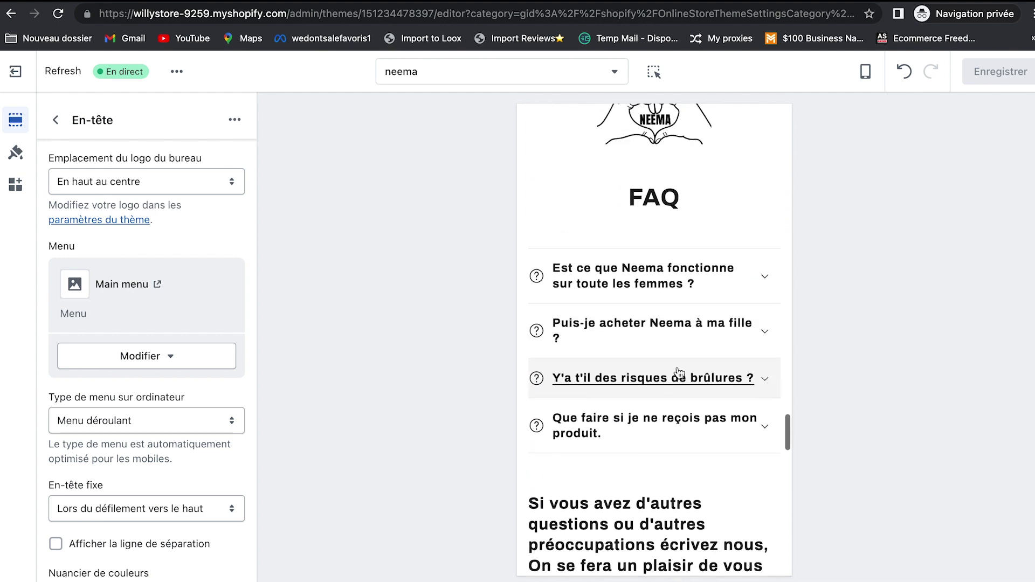
scroll(679, 372, up, 8)
scroll(679, 372, down, 9)
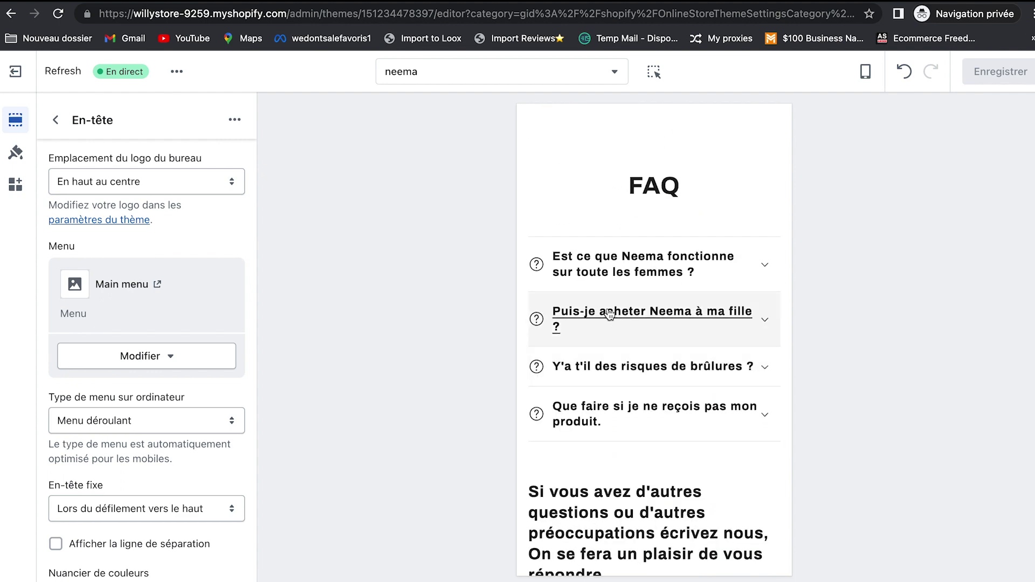
click(605, 265)
click(762, 266)
click(769, 321)
click(769, 323)
scroll(631, 337, down, 4)
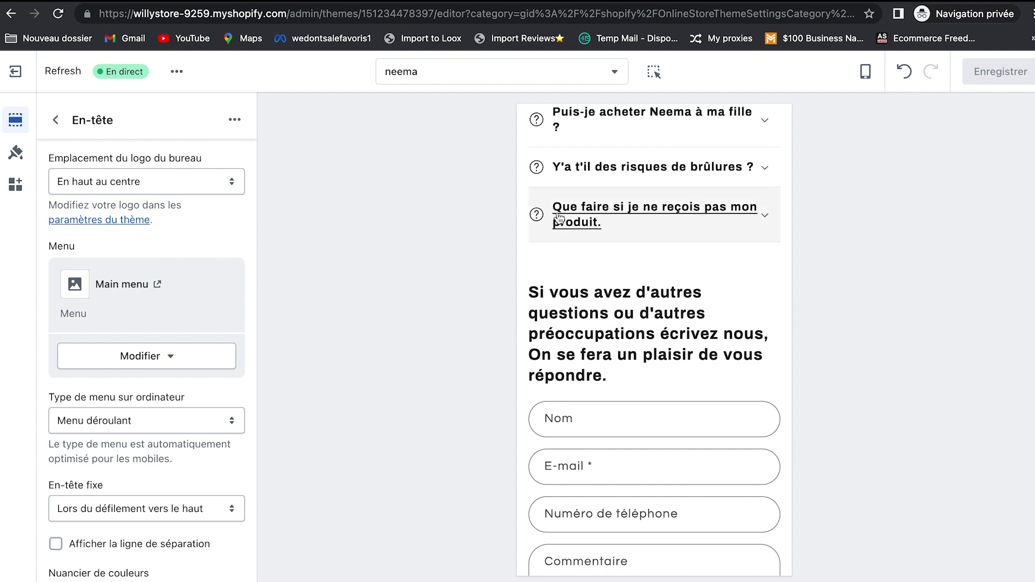
Step: Review the contact form and browse the "Pourquoi faire affaire avec nous ?" slider back and forth in the mobile preview
scroll(706, 400, down, 1)
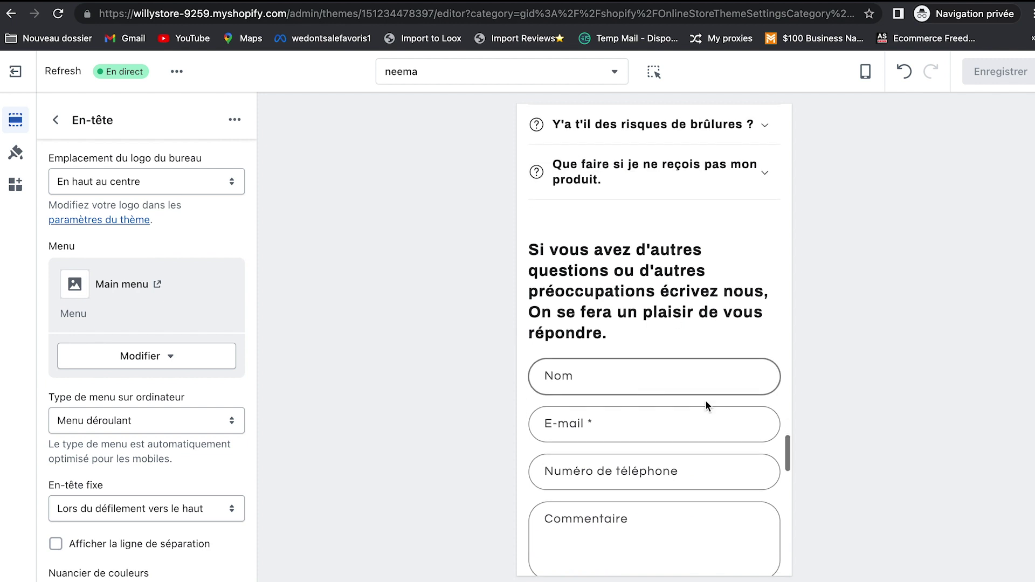
scroll(626, 345, down, 1)
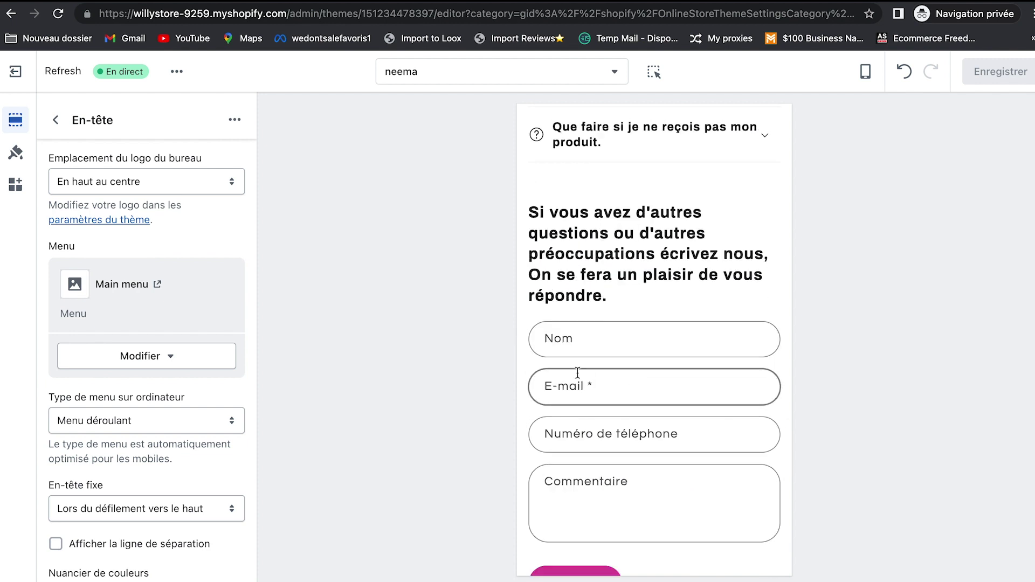
scroll(624, 445, down, 2)
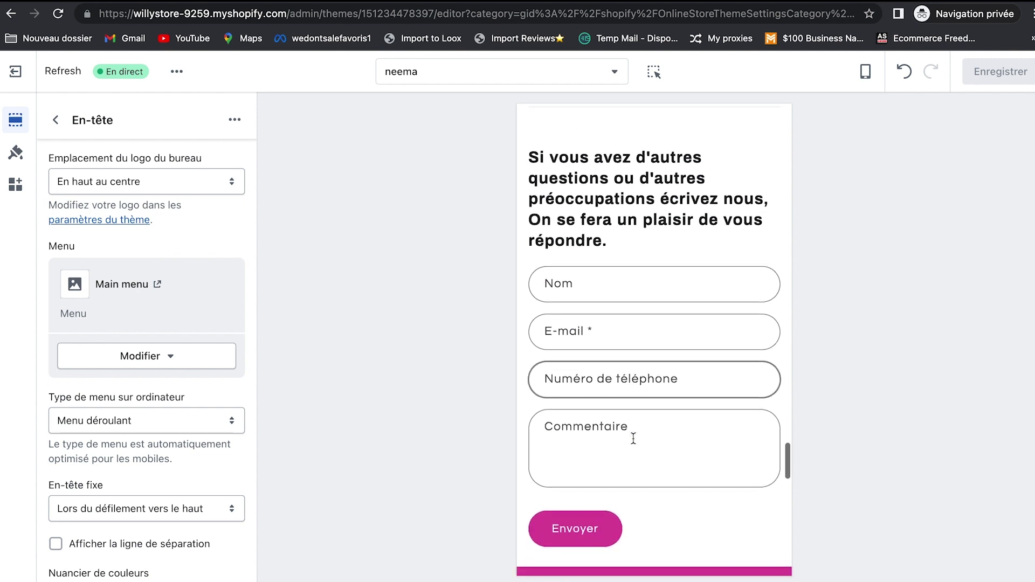
scroll(672, 477, down, 10)
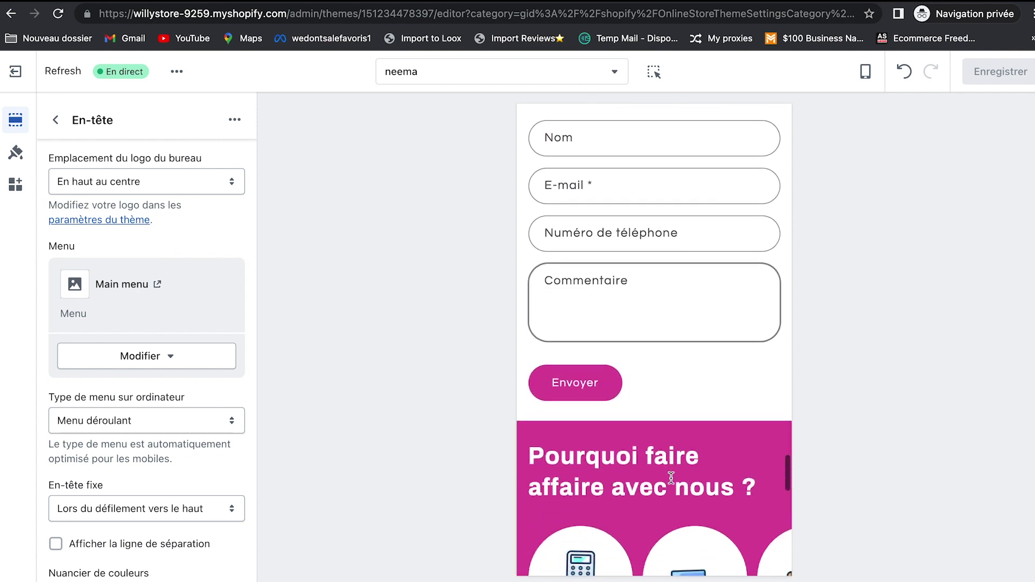
scroll(623, 223, down, 1)
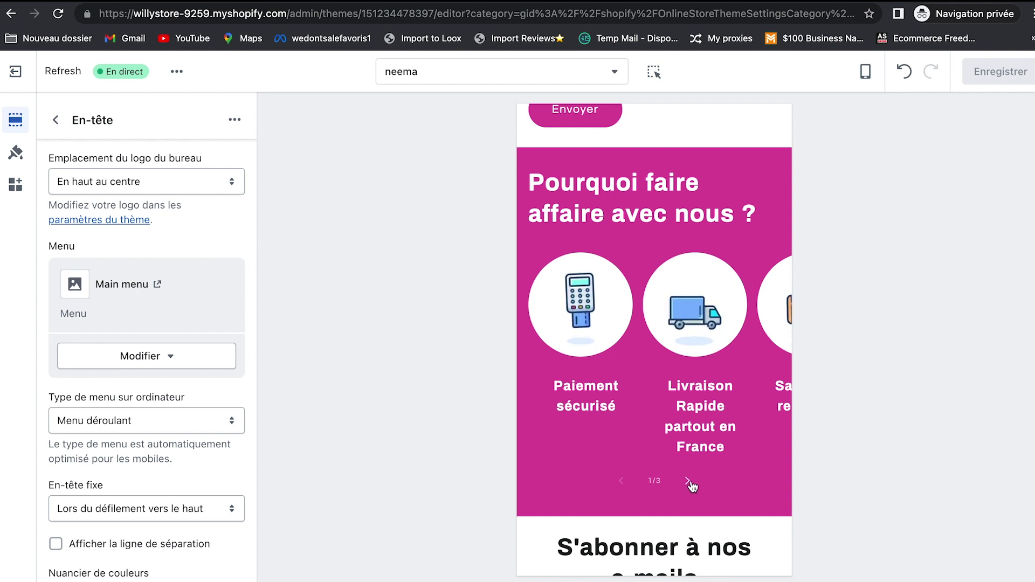
click(687, 481)
click(687, 480)
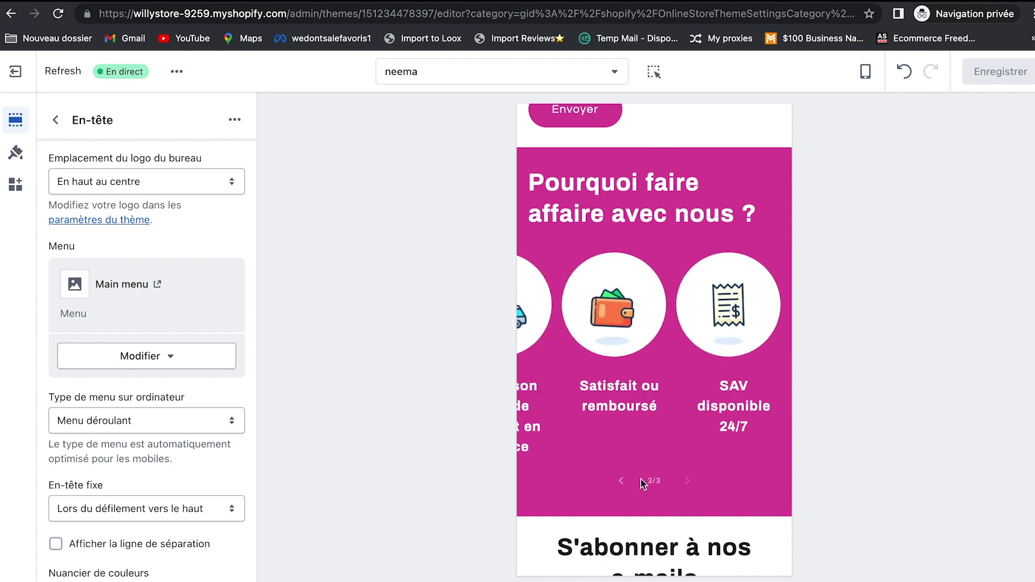
click(621, 480)
click(622, 481)
Step: Examine the newsletter signup and footer policies and contact block, and return to the beginning of the mobile product page
scroll(647, 431, down, 10)
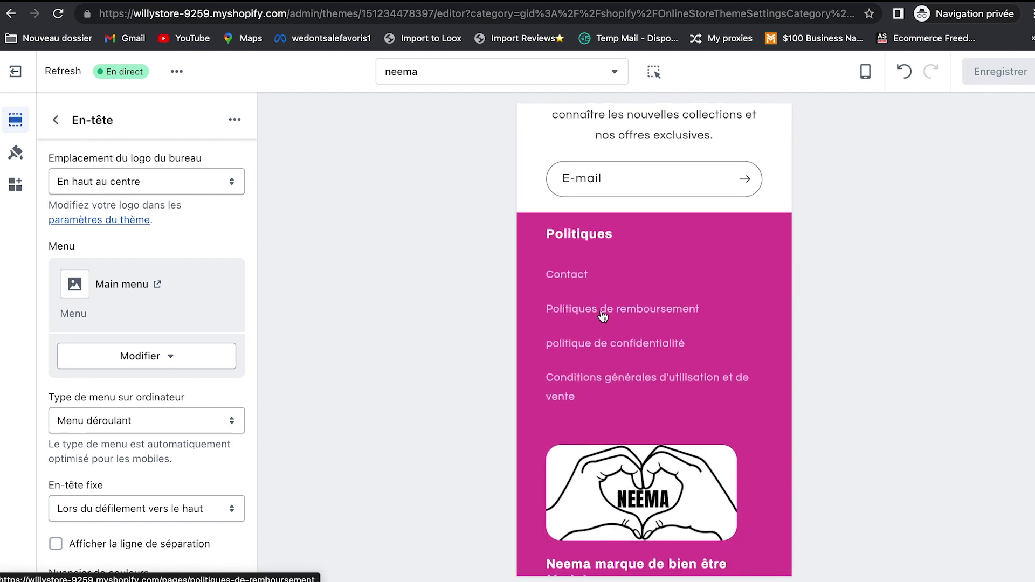
scroll(675, 400, down, 4)
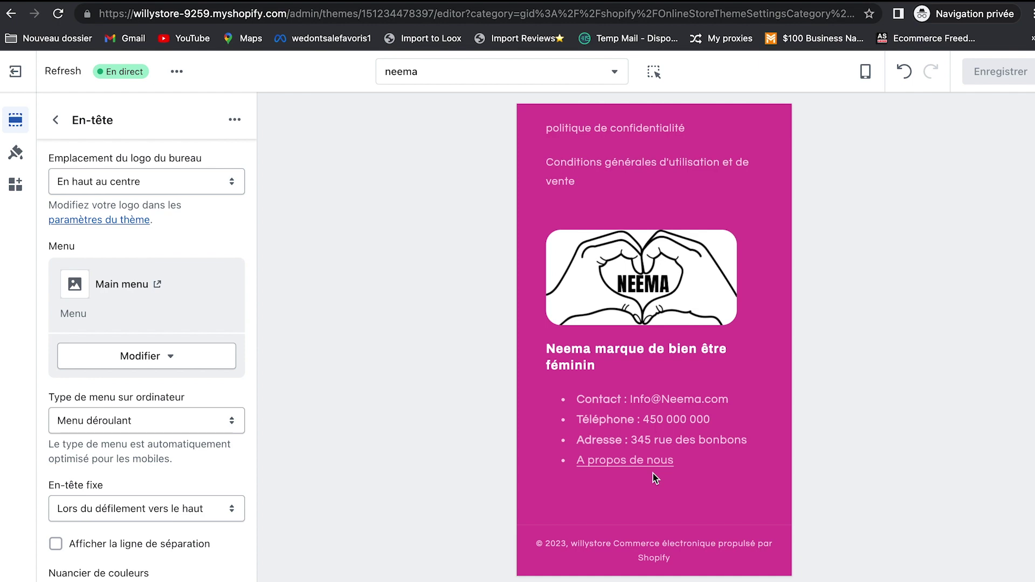
scroll(653, 473, up, 15)
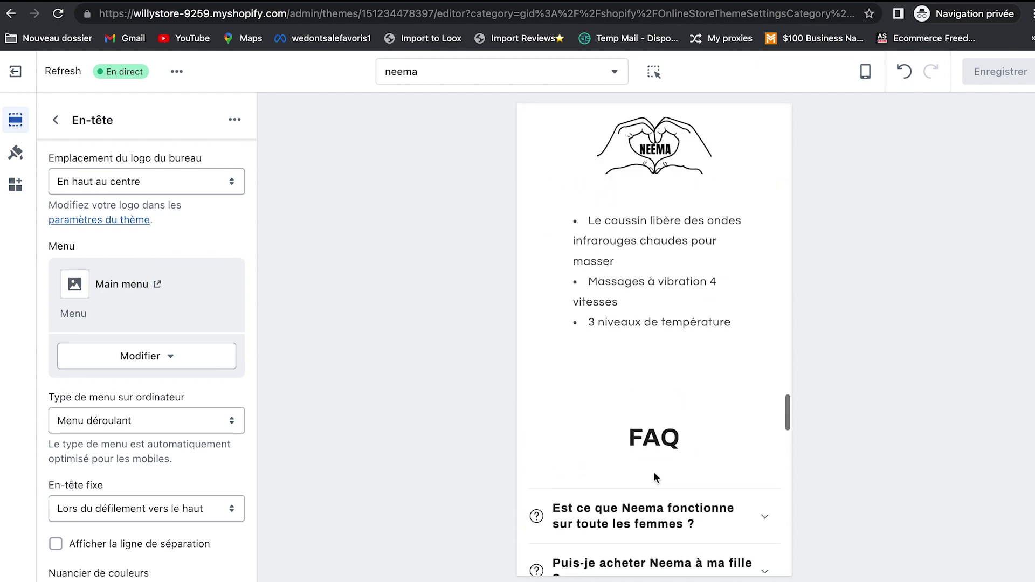
scroll(653, 471, up, 15)
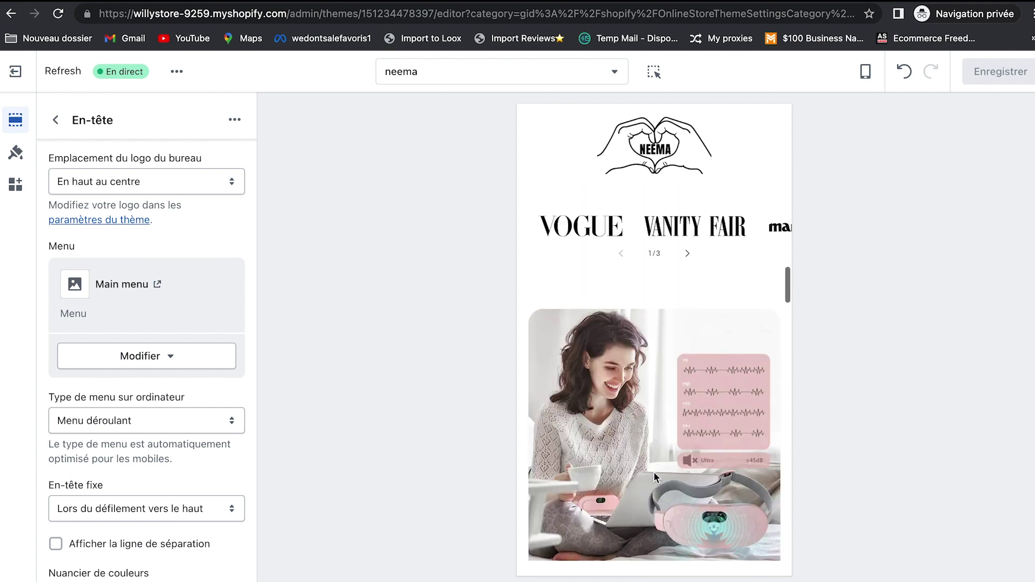
scroll(654, 472, up, 10)
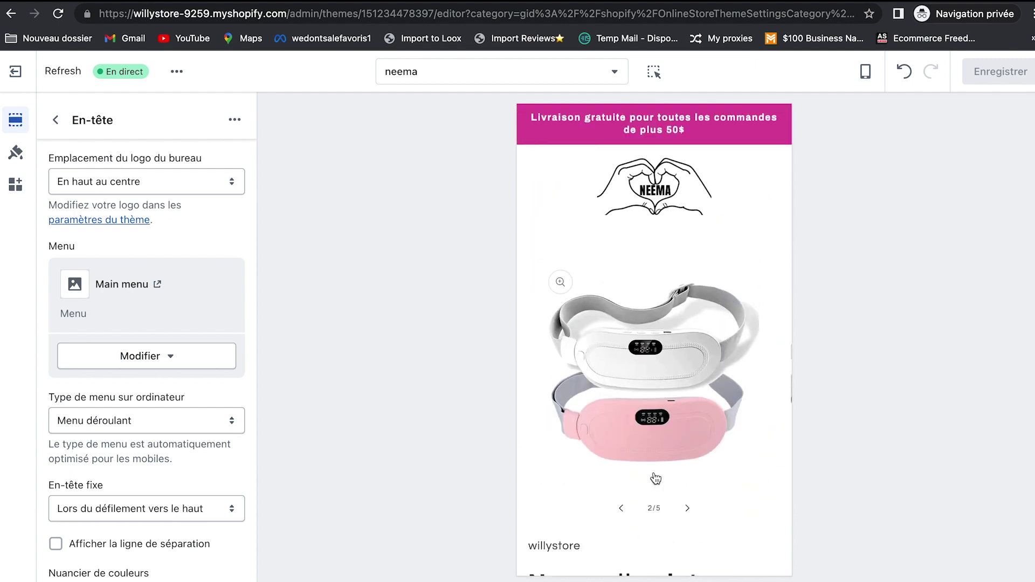
scroll(659, 480, down, 5)
scroll(659, 480, up, 5)
Step: Switch the theme editor to the Panier template and view its empty cart page in the mobile preview
click(616, 76)
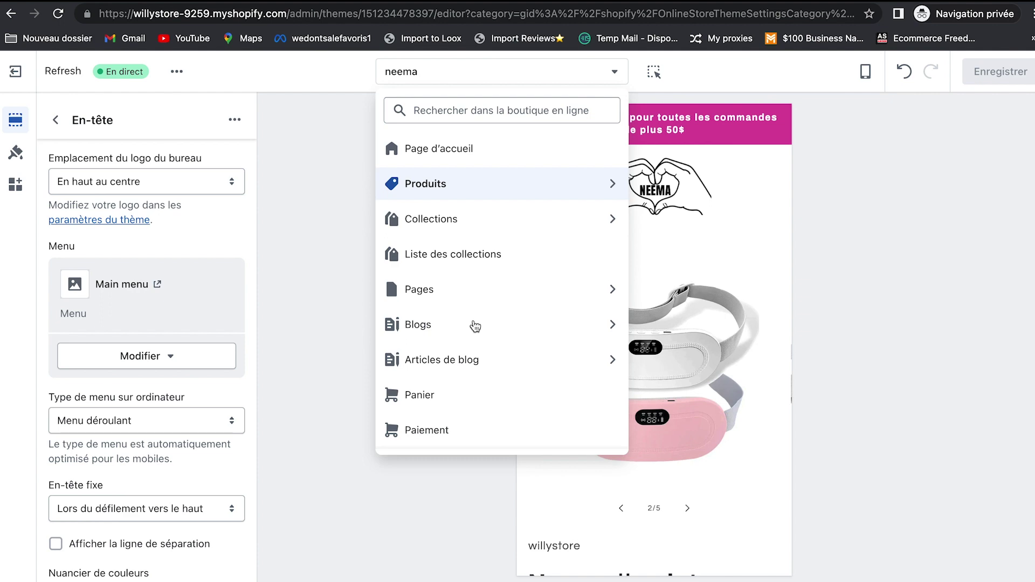
click(427, 396)
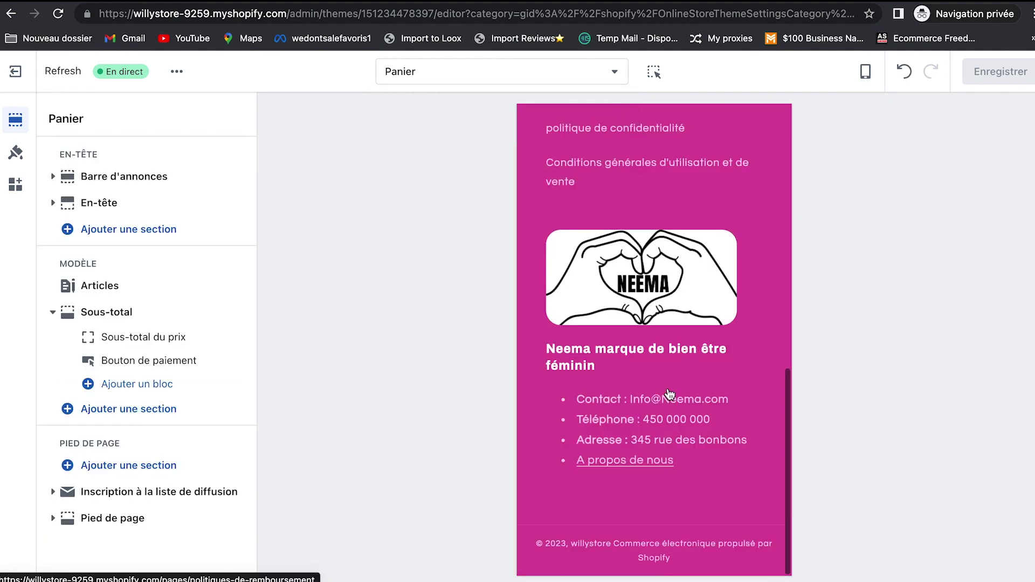
scroll(668, 398, up, 10)
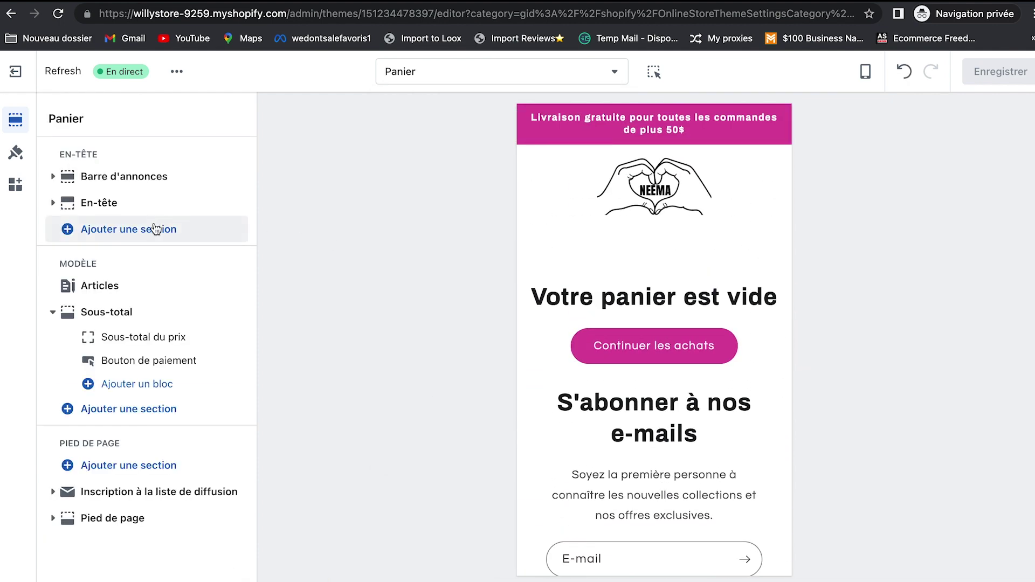
click(141, 183)
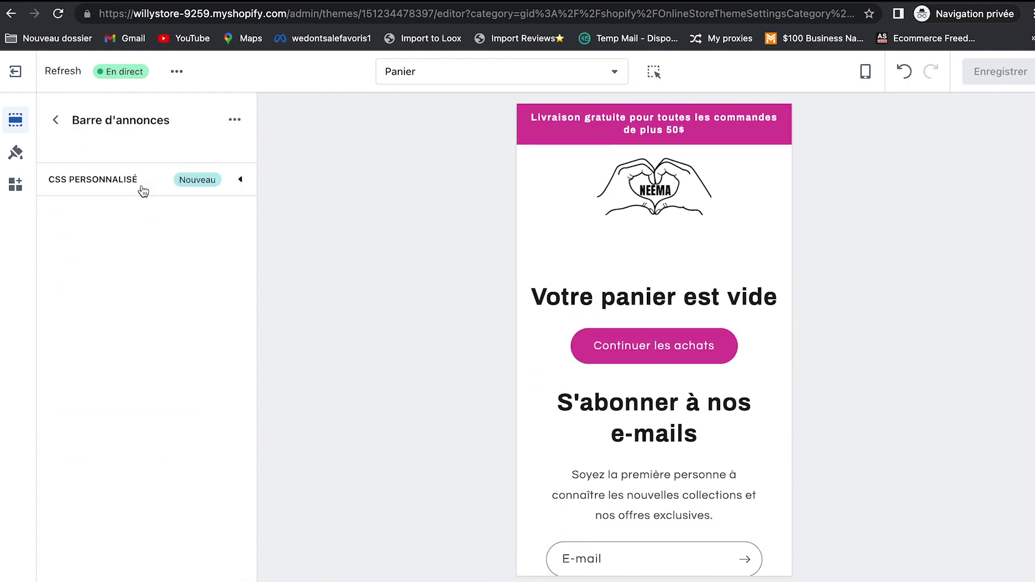
click(55, 119)
click(124, 221)
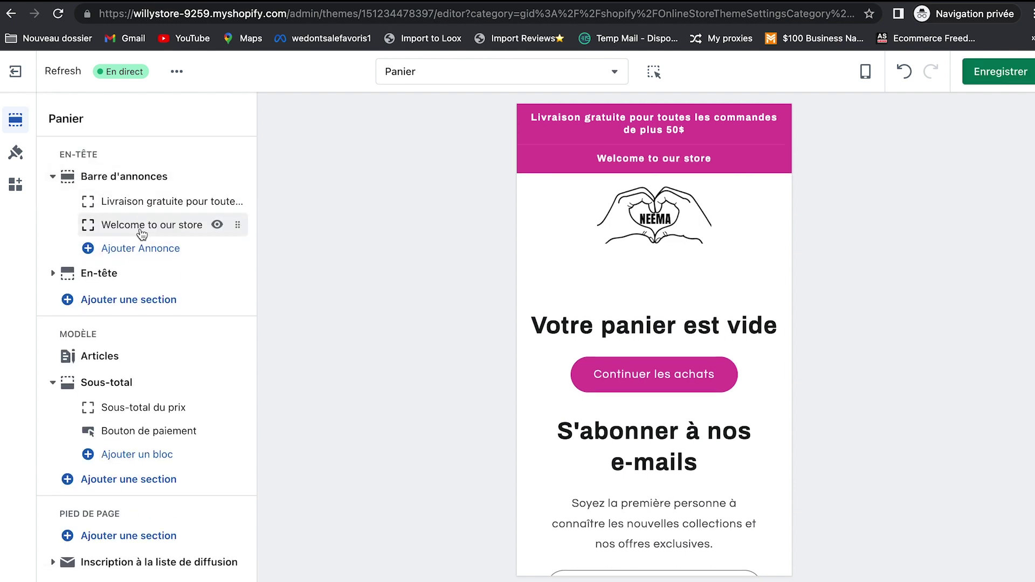
click(154, 229)
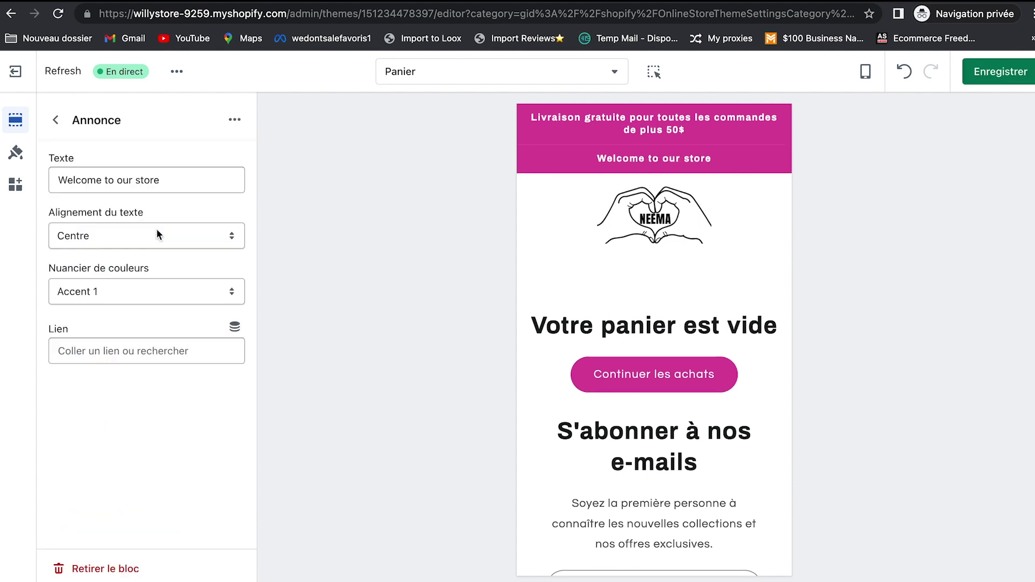
click(119, 570)
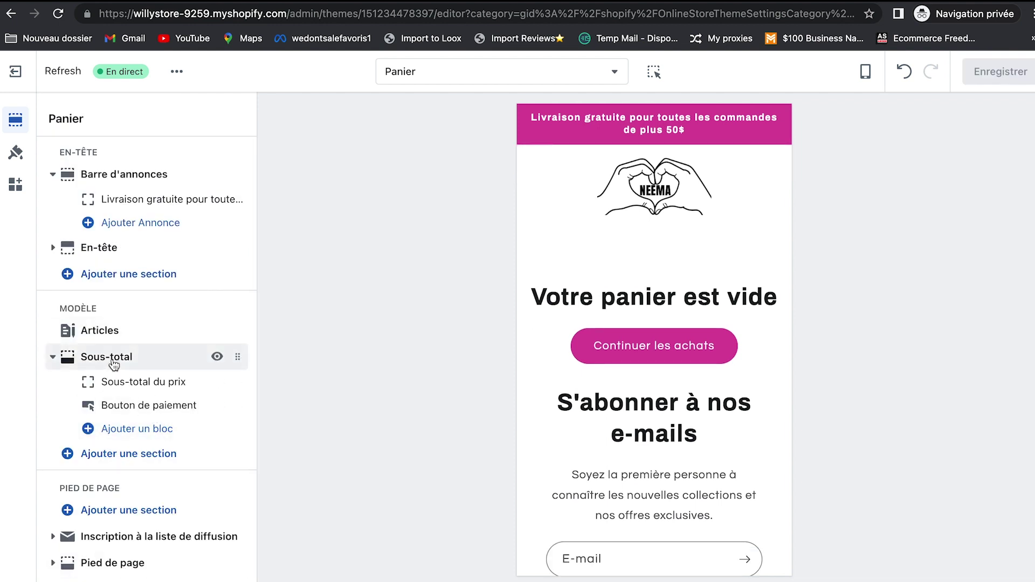
Step: Check the Panier template's payment button block and its mobile preview down to the footer policies
click(149, 408)
key(Escape)
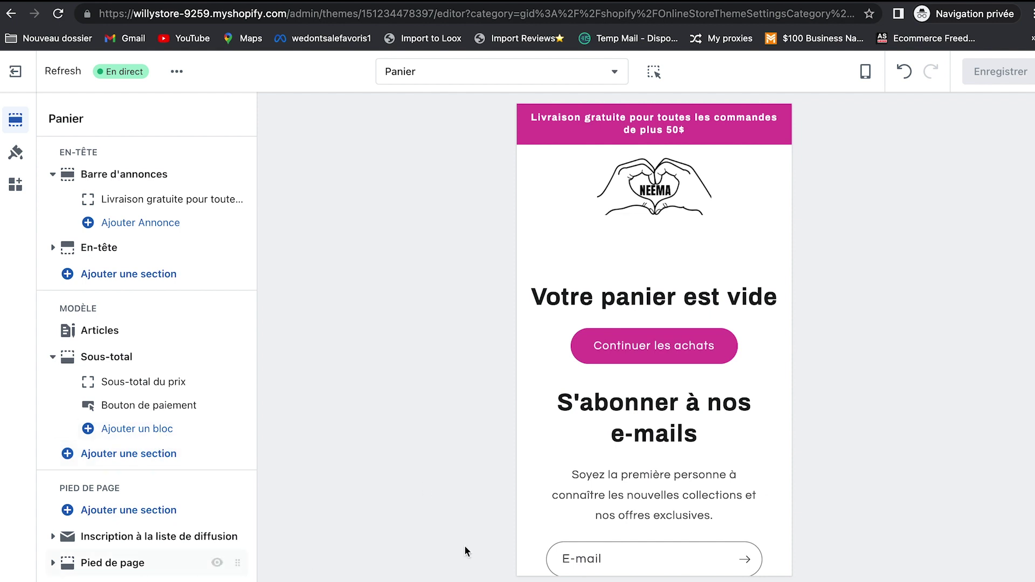
scroll(600, 490, down, 4)
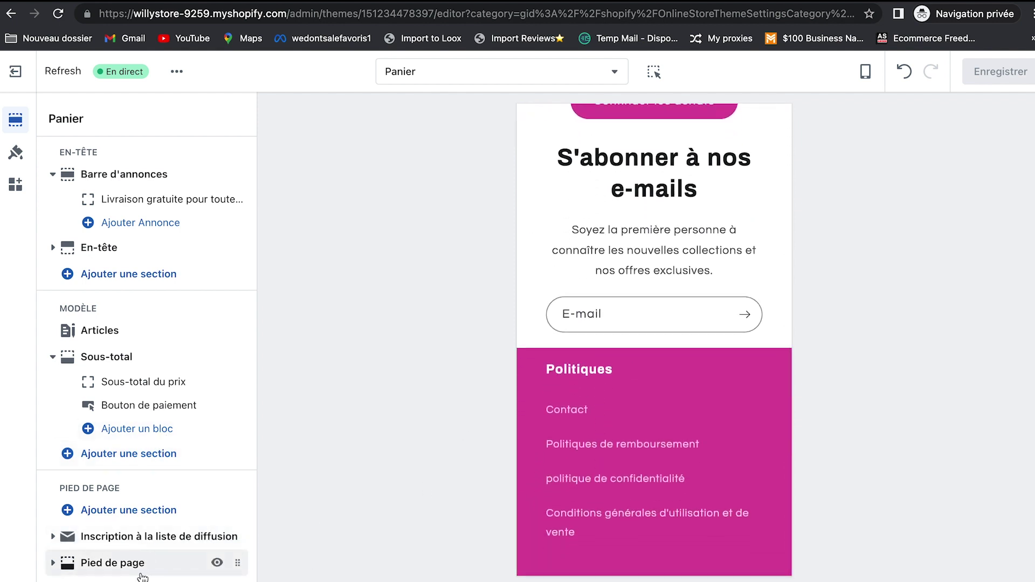
Step: Switch back to the neema product template, add the belt to the cart and try to proceed to checkout
click(566, 71)
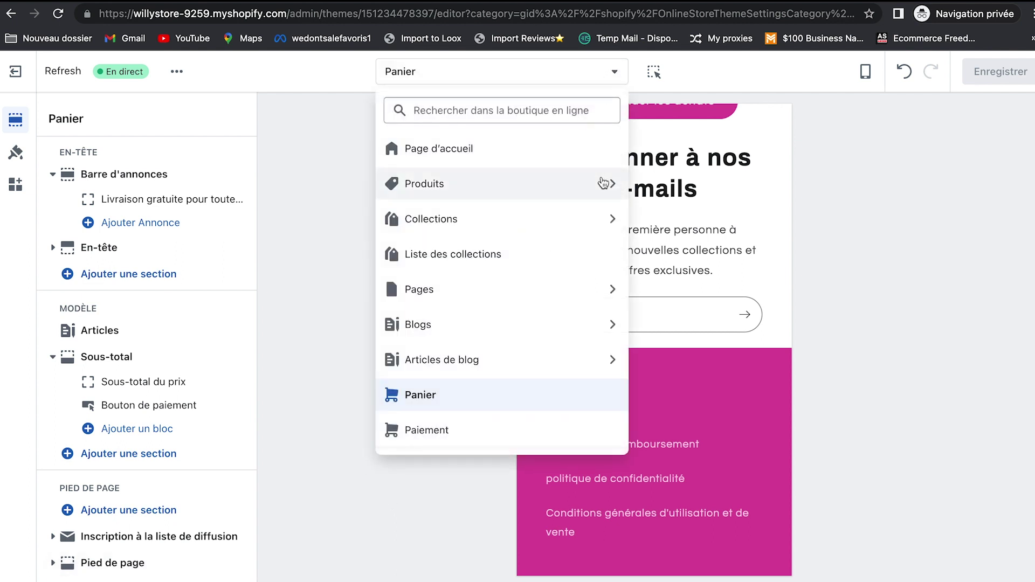
click(599, 183)
click(542, 221)
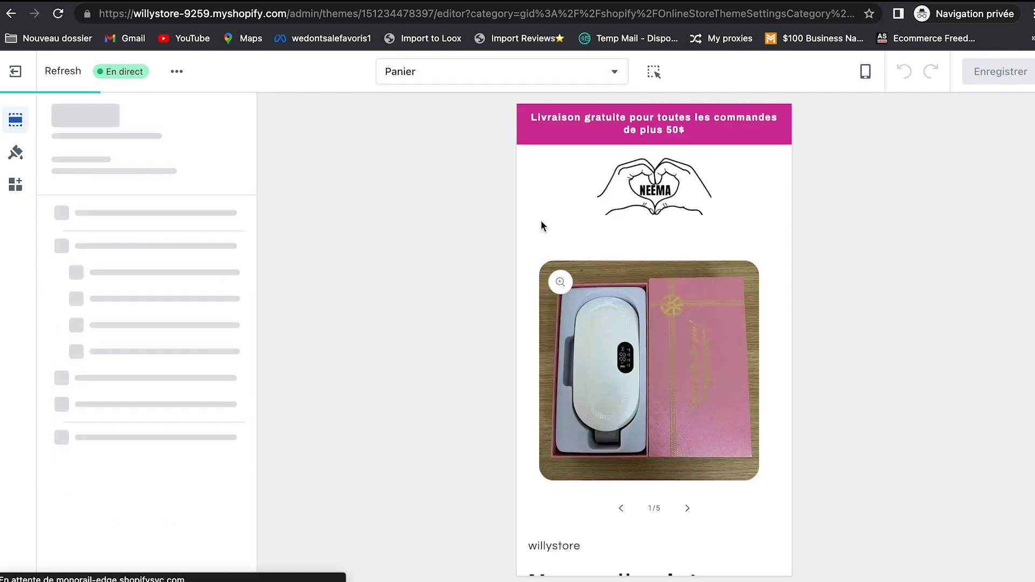
scroll(636, 429, down, 10)
click(636, 429)
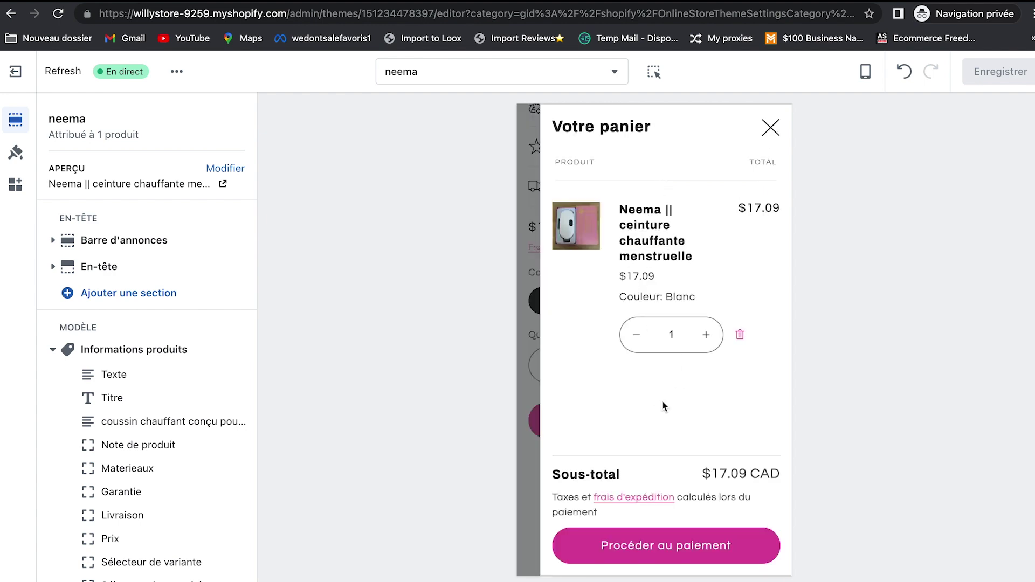
click(686, 554)
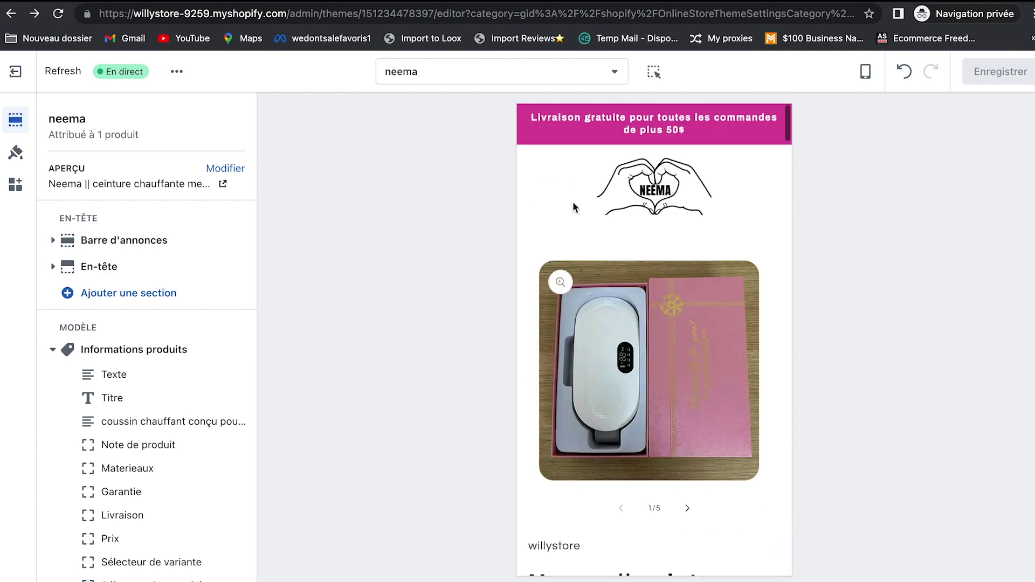
Step: Open the Paiement template and select the IMG_5485 Neema image as the checkout logo
click(613, 72)
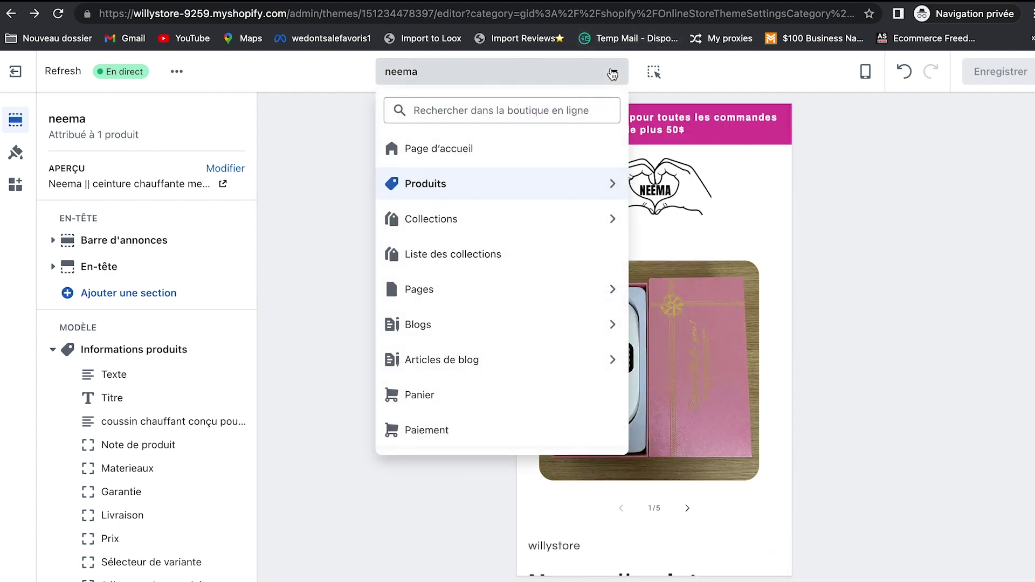
click(427, 430)
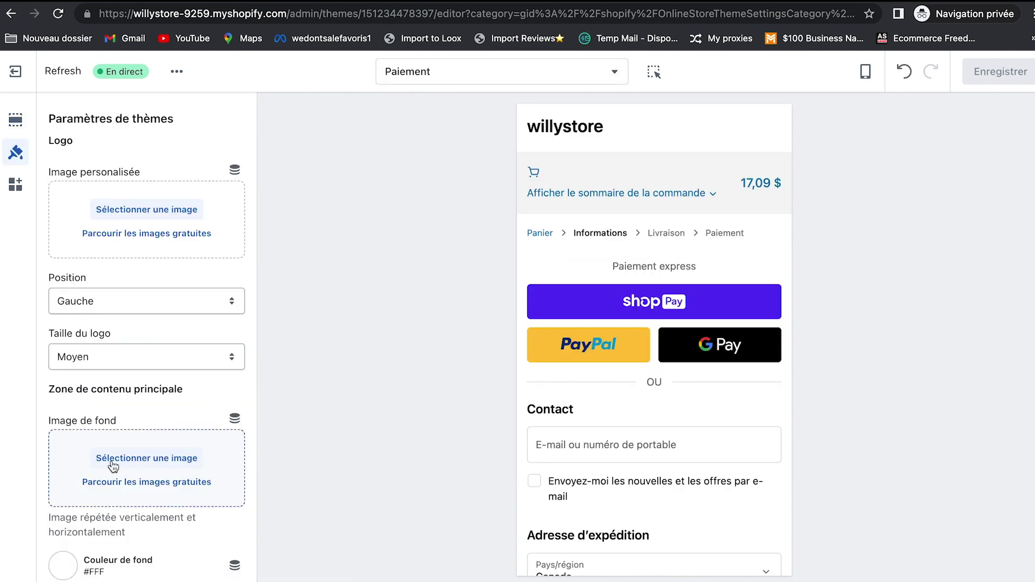
click(162, 210)
scroll(508, 434, down, 4)
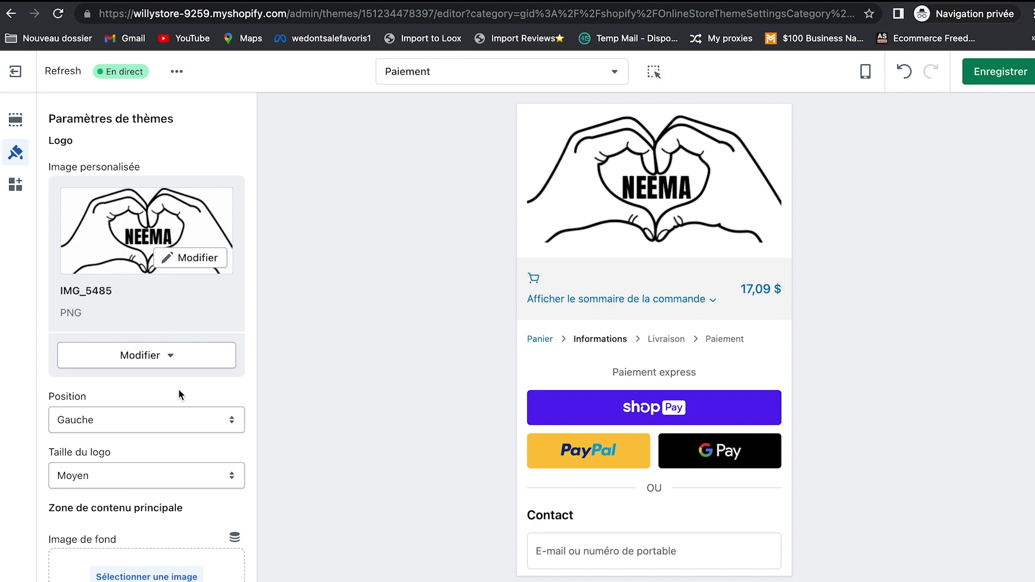
Step: Set the checkout logo's position to Centre and its size to Moyen
scroll(179, 390, up, 1)
scroll(179, 389, down, 2)
click(219, 413)
click(221, 419)
scroll(221, 418, down, 2)
click(225, 331)
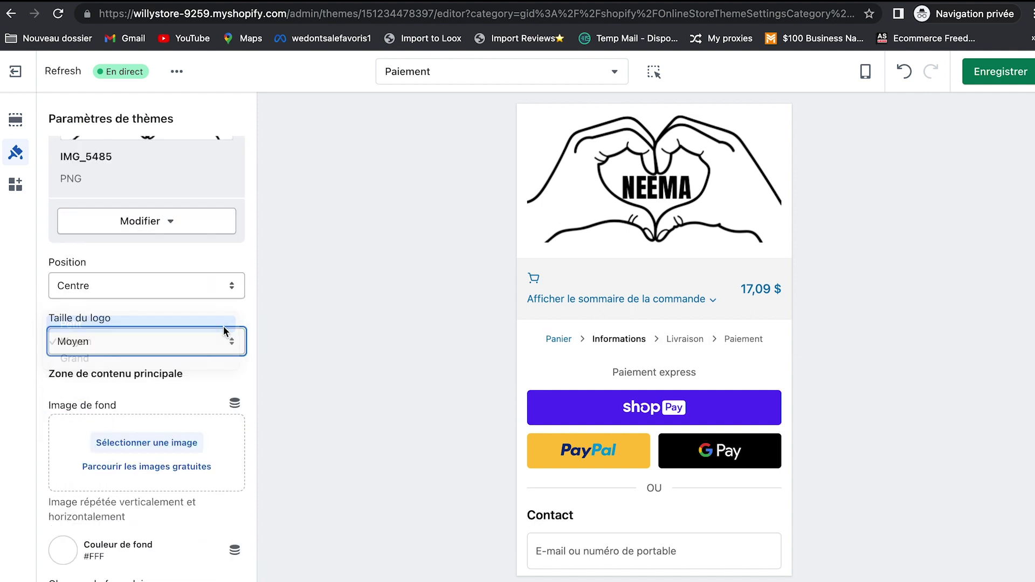
click(225, 329)
click(237, 341)
click(246, 357)
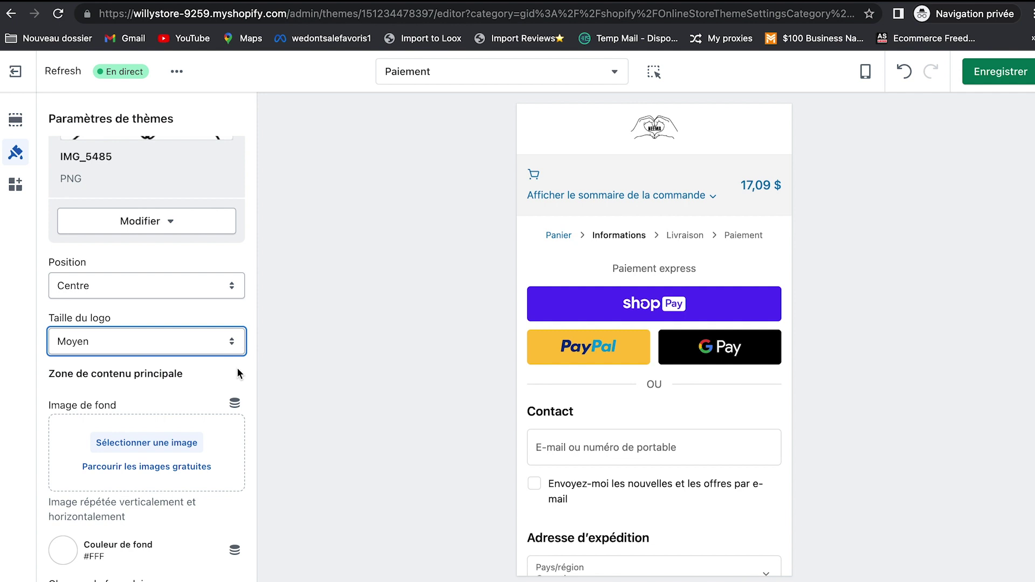
Step: Set the checkout's Accents colour to the pink #DB479D already in use and save the theme
scroll(189, 383, down, 3)
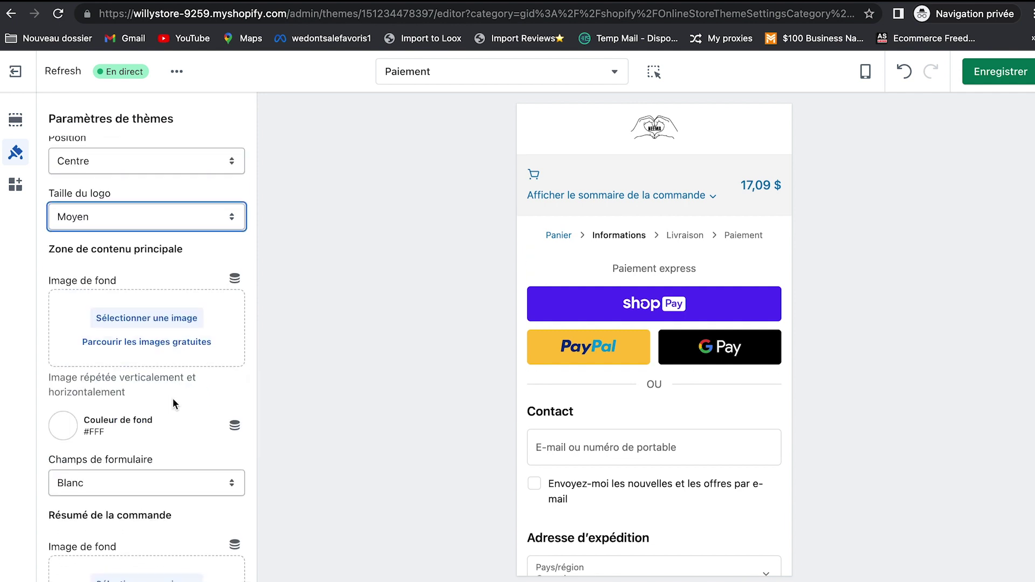
scroll(173, 403, down, 2)
scroll(173, 404, down, 4)
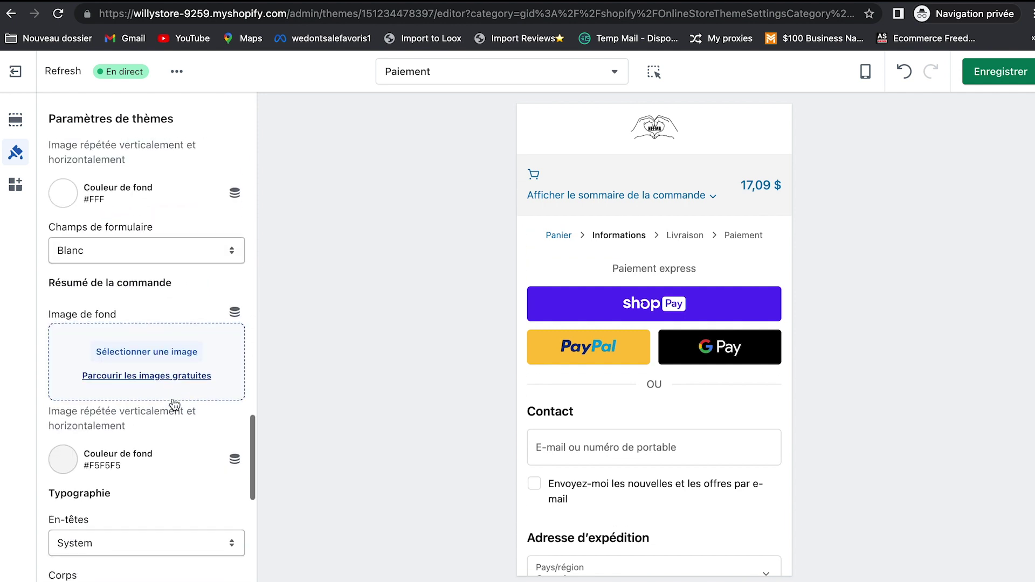
click(88, 308)
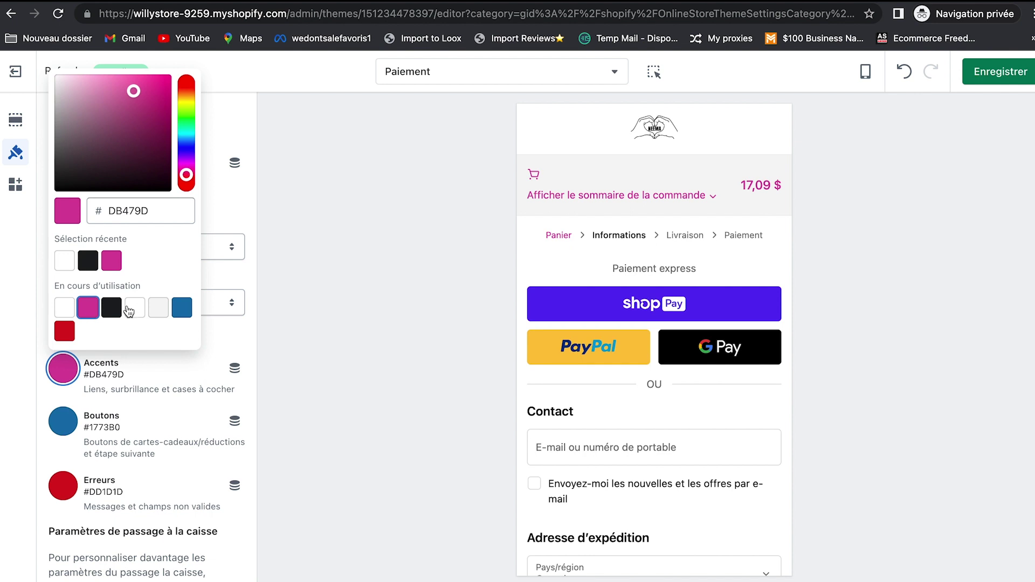
key(super+s)
Step: Set the checkout's Boutons colour to #DB479D and save the theme
scroll(677, 384, down, 5)
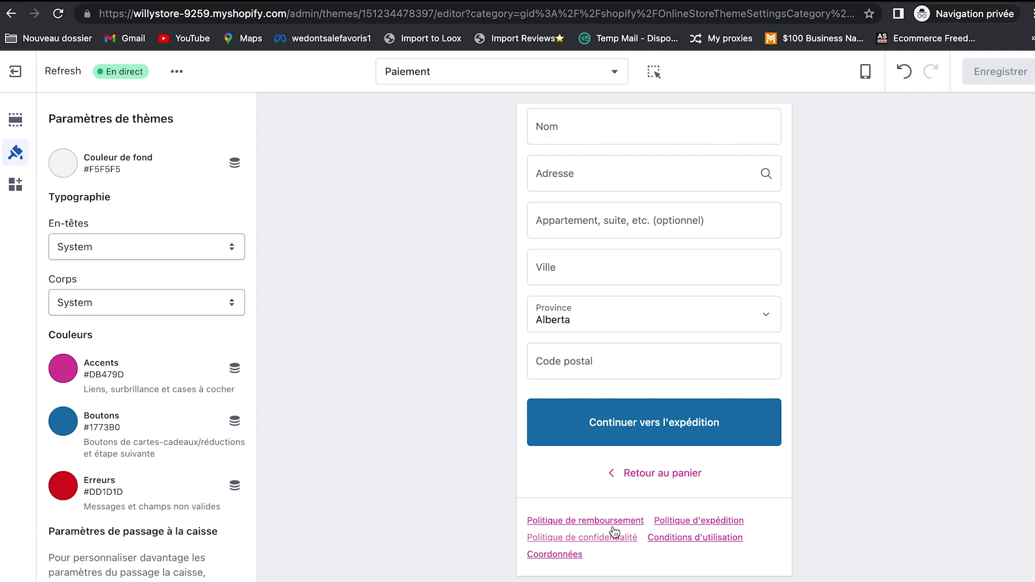
click(63, 421)
click(62, 360)
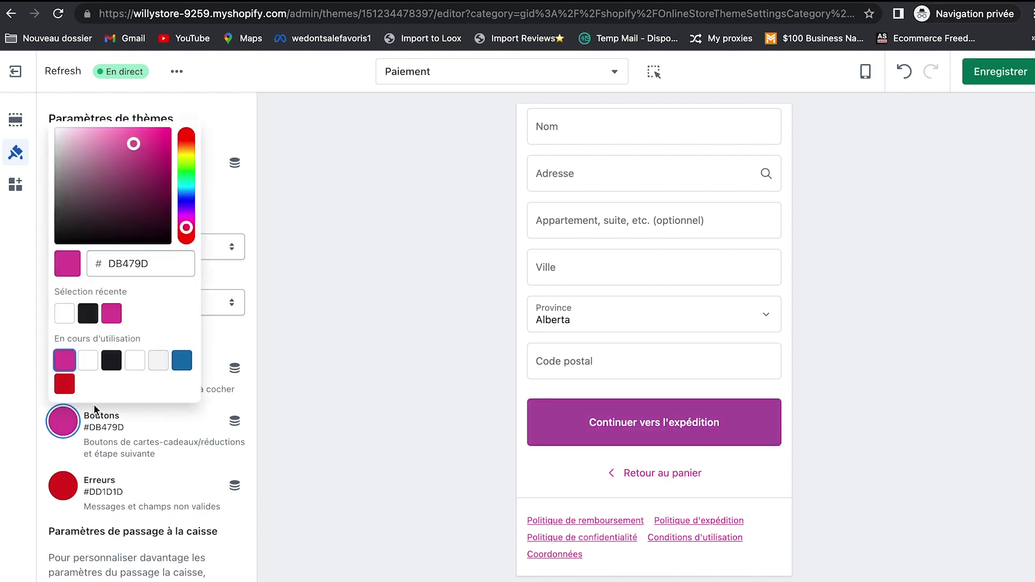
click(998, 71)
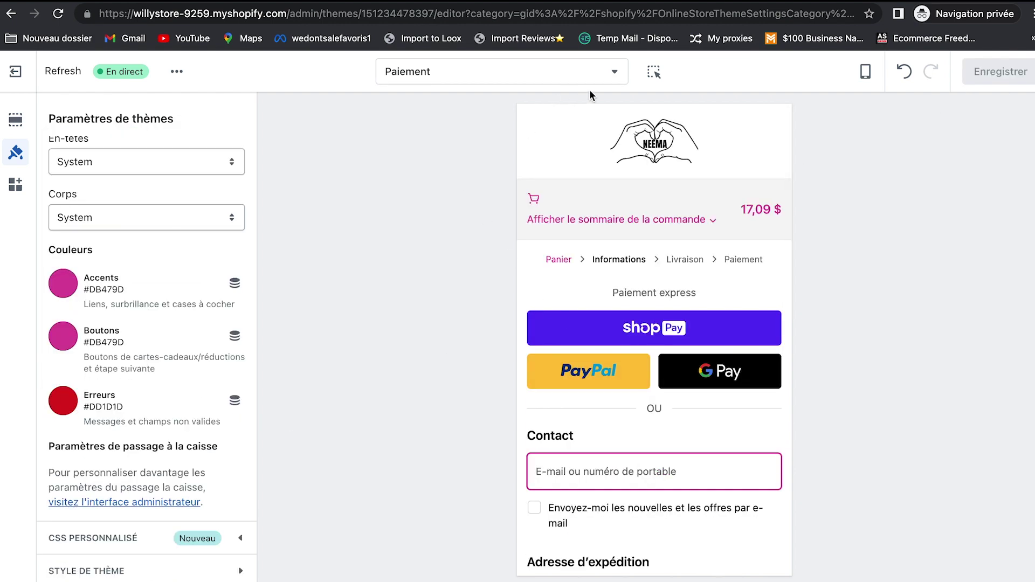
Step: Open the Page d'accueil template and review its banner and featured products in the mobile preview
click(616, 74)
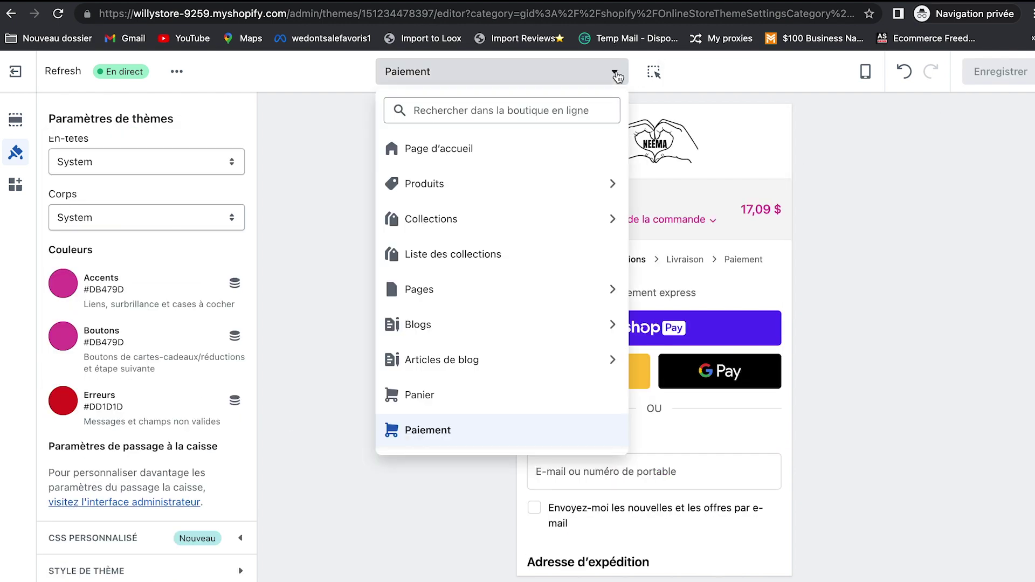
click(405, 150)
scroll(702, 371, down, 5)
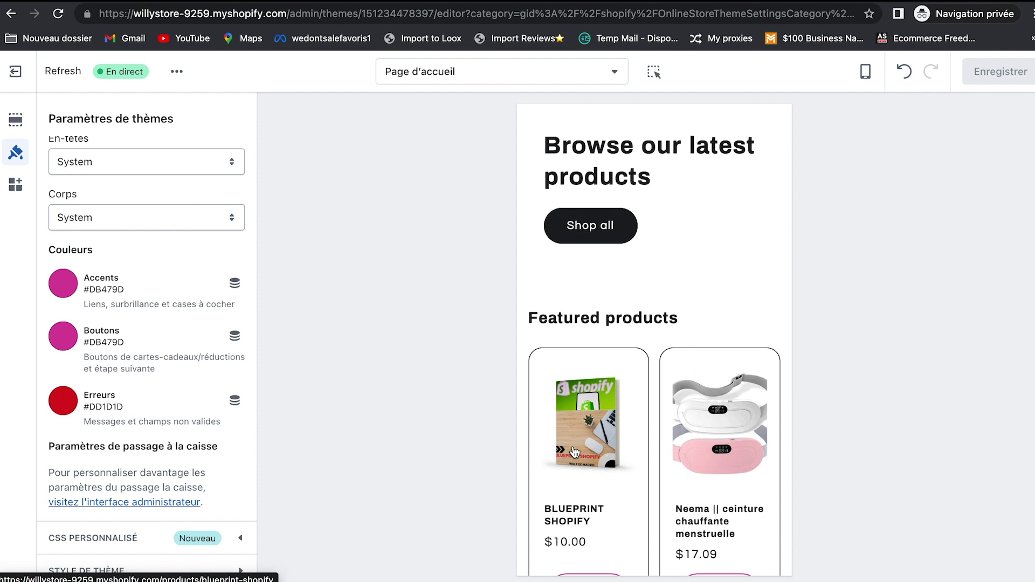
scroll(588, 452, down, 2)
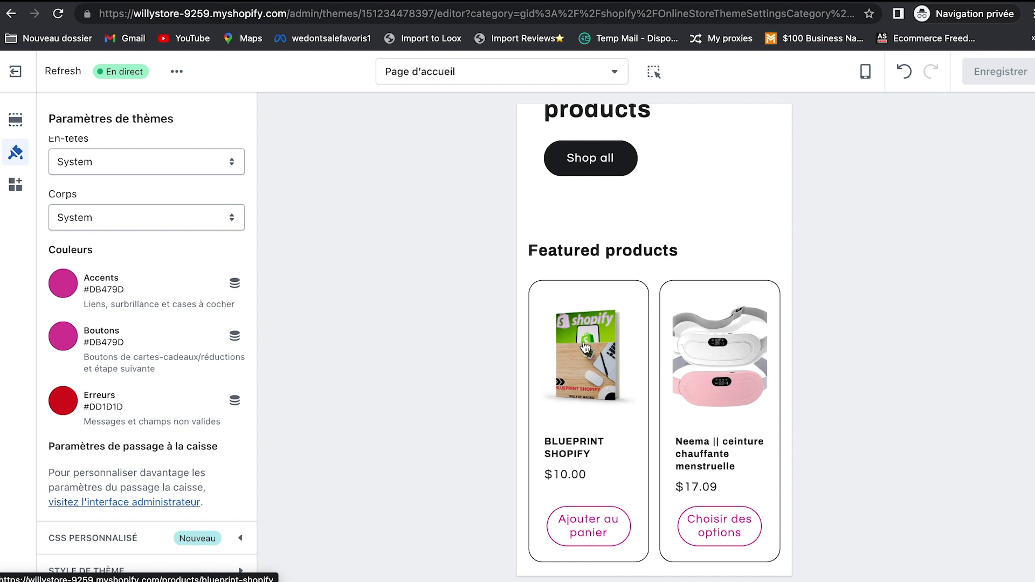
scroll(587, 372, down, 3)
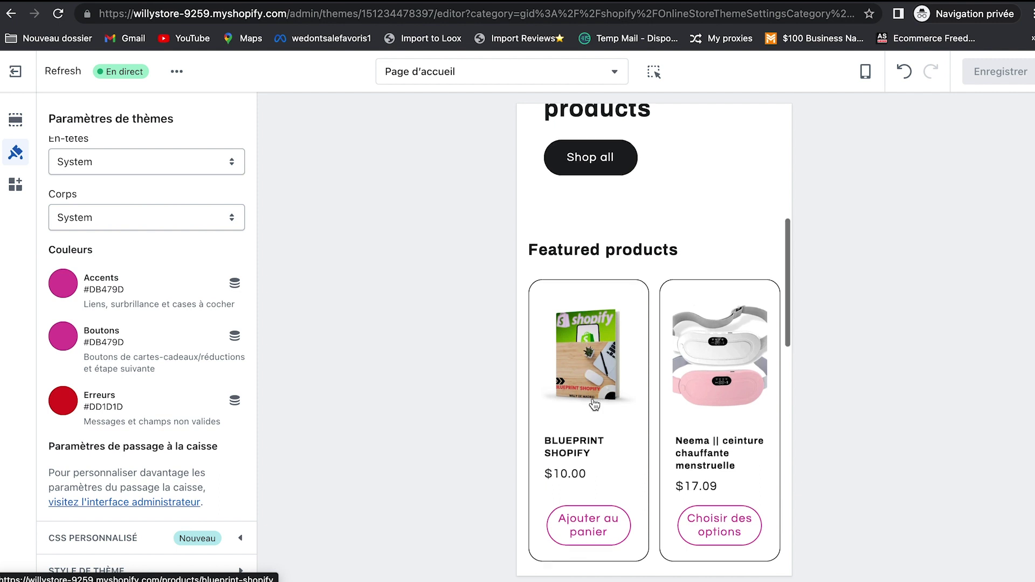
scroll(593, 401, up, 2)
scroll(594, 404, up, 6)
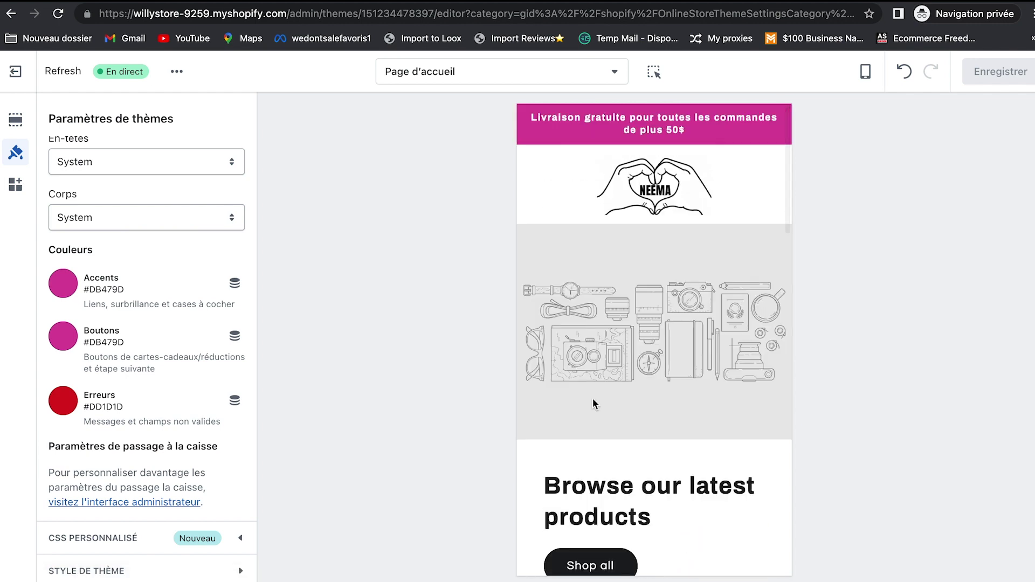
scroll(594, 404, down, 4)
scroll(575, 485, down, 3)
scroll(598, 302, up, 8)
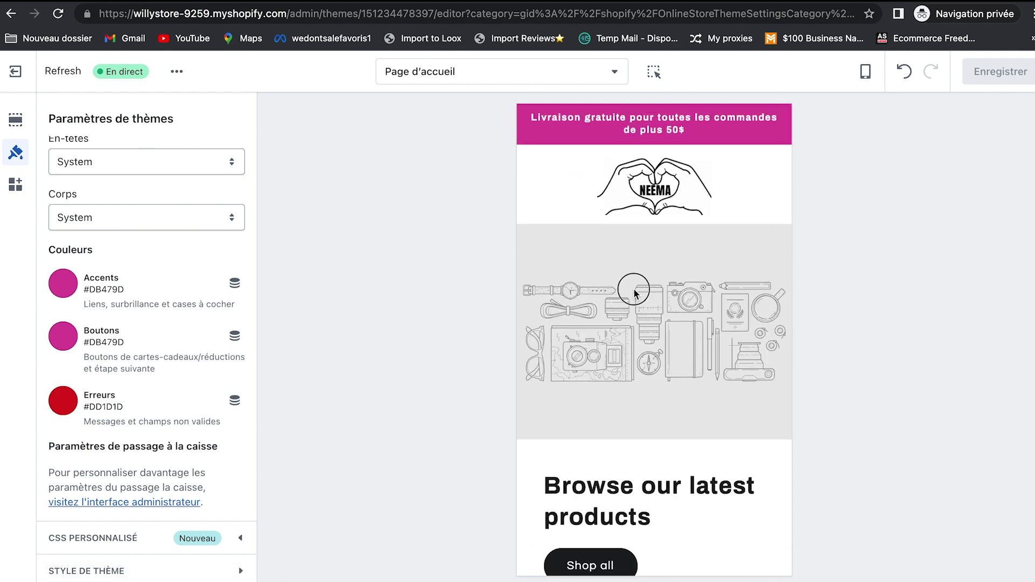
Step: Choose the IMG_5471 picture of the pink and white belts as the image of the home page's slideshow slide
click(627, 306)
click(865, 72)
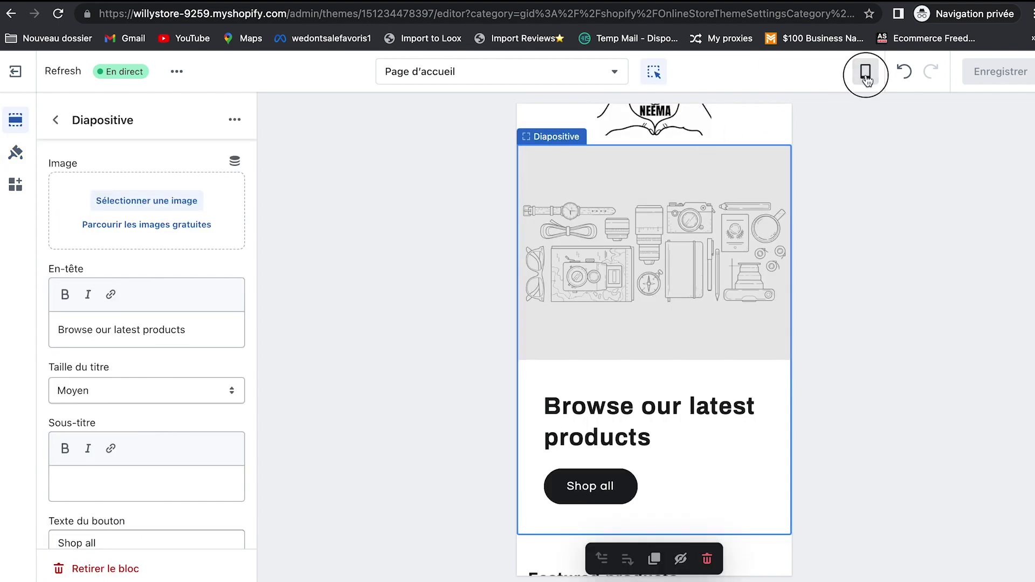
click(167, 199)
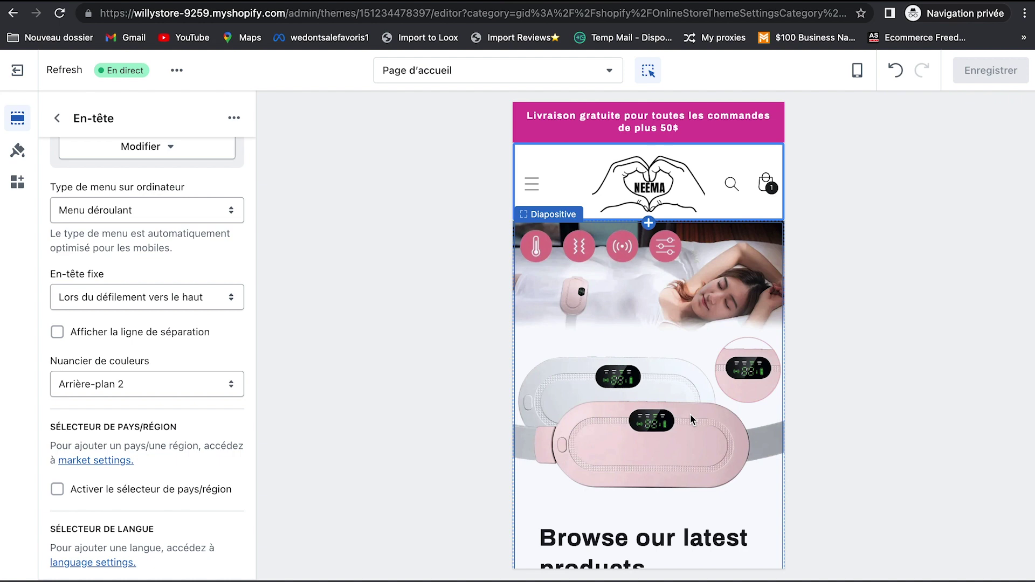
Step: Set the slide's heading to "Ceinture chauffante menstruelle" and its button text to "Découvrir", and save
scroll(687, 419, down, 3)
scroll(704, 419, up, 3)
scroll(677, 401, down, 3)
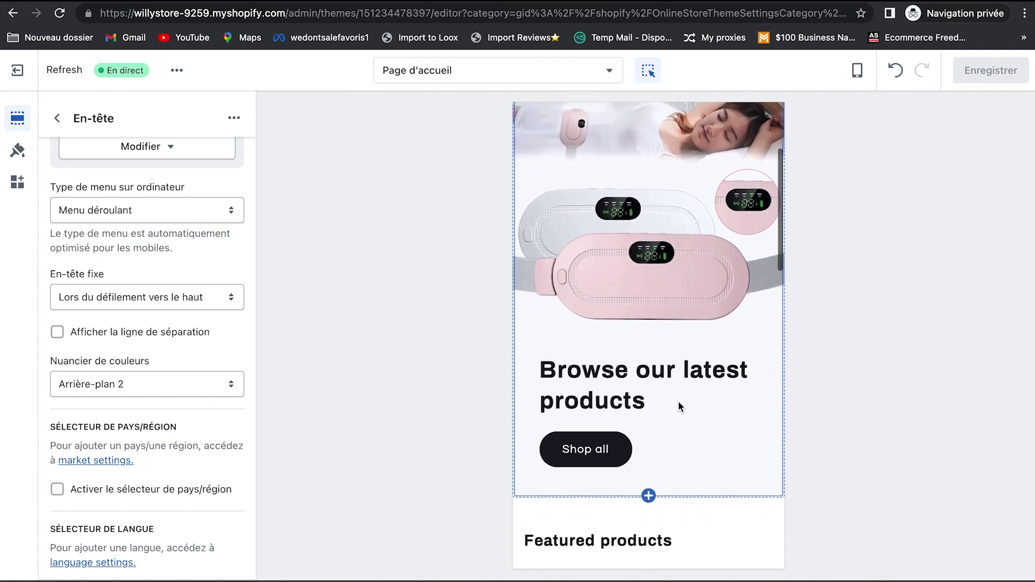
scroll(678, 400, up, 3)
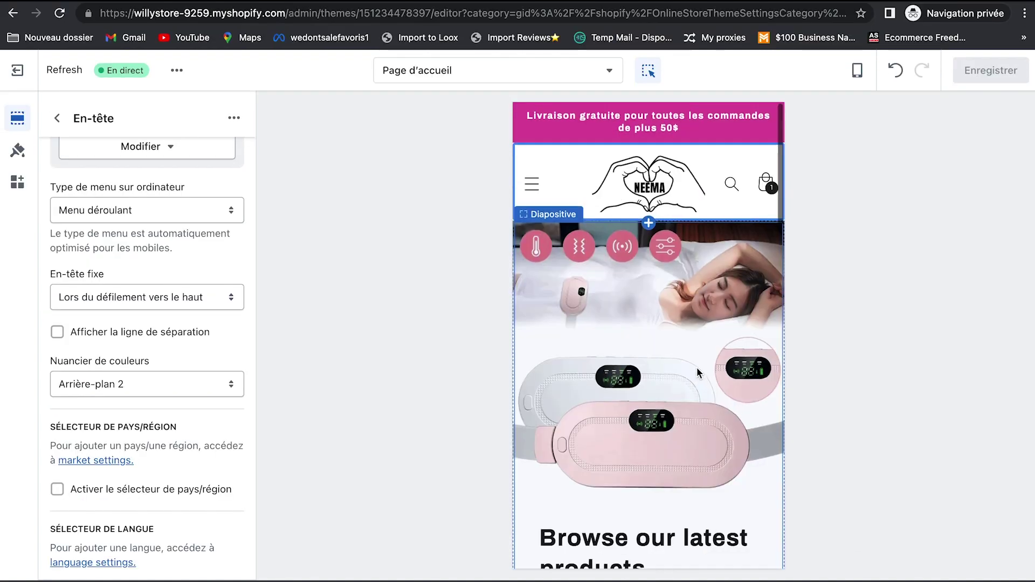
scroll(684, 372, down, 3)
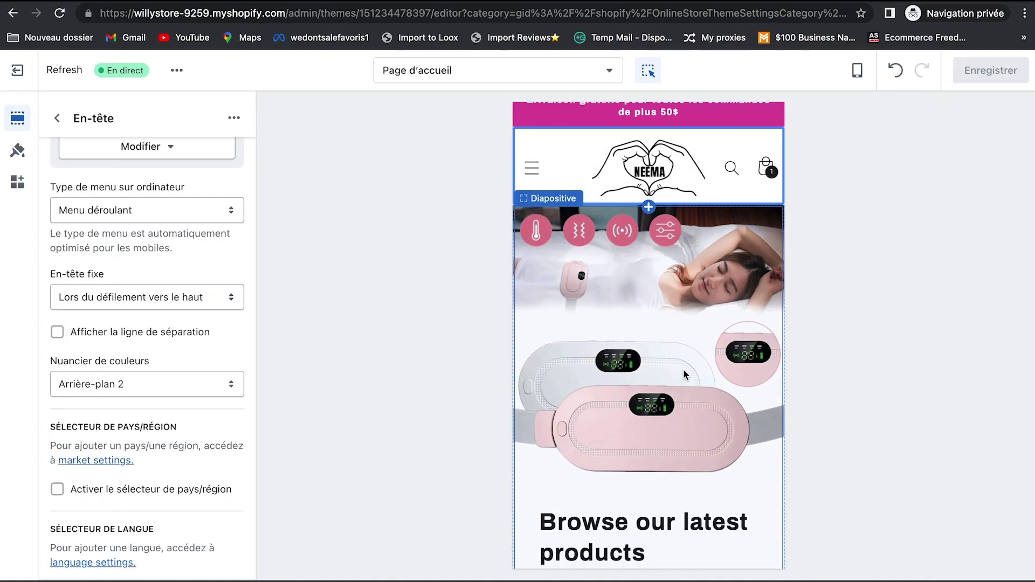
scroll(684, 372, down, 2)
click(682, 383)
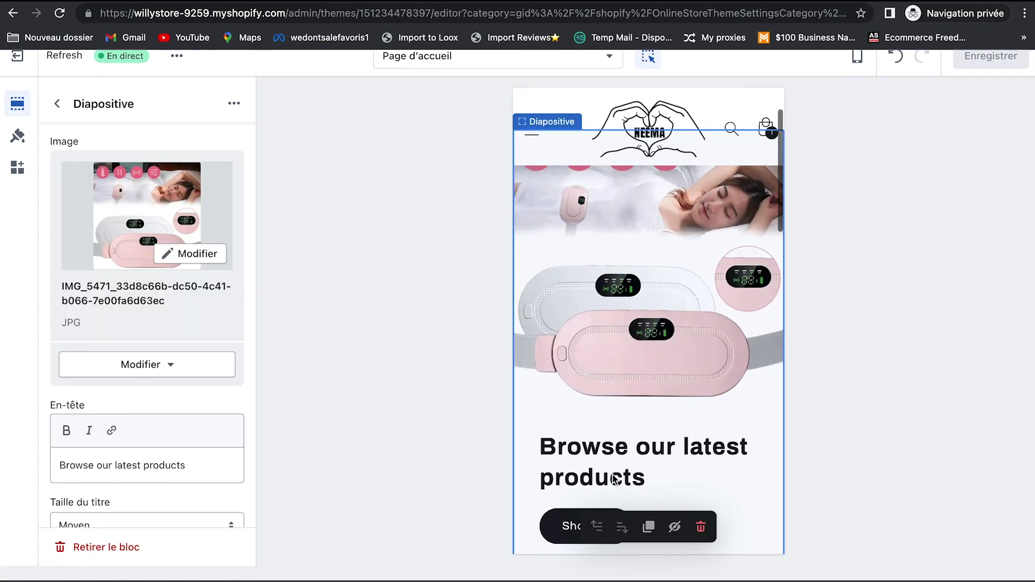
drag(191, 479, 42, 481)
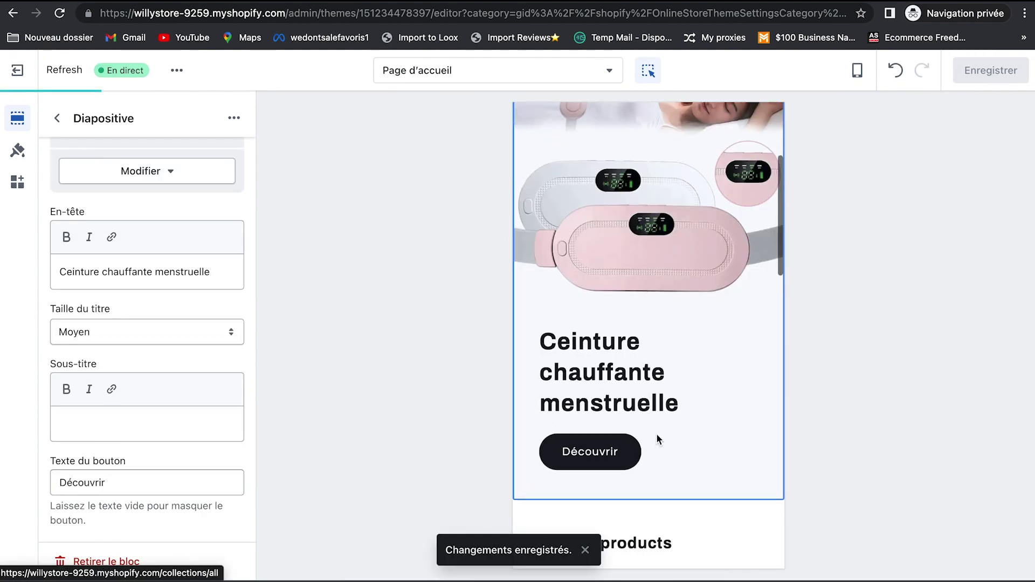
Step: Link the slide's Découvrir button to the Neema ceinture chauffante menstruelle product instead of a collection and save the theme
scroll(175, 380, down, 4)
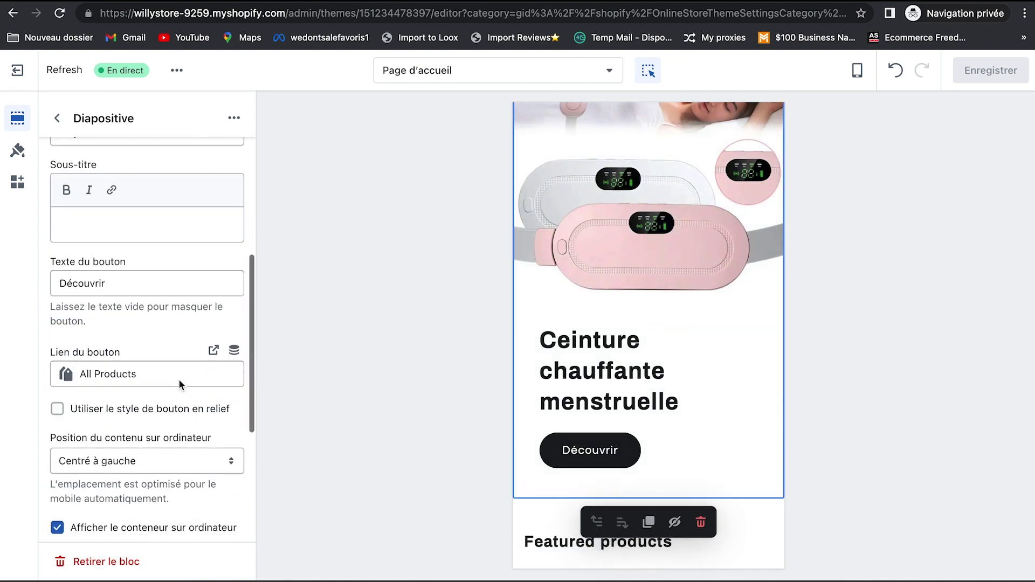
click(162, 352)
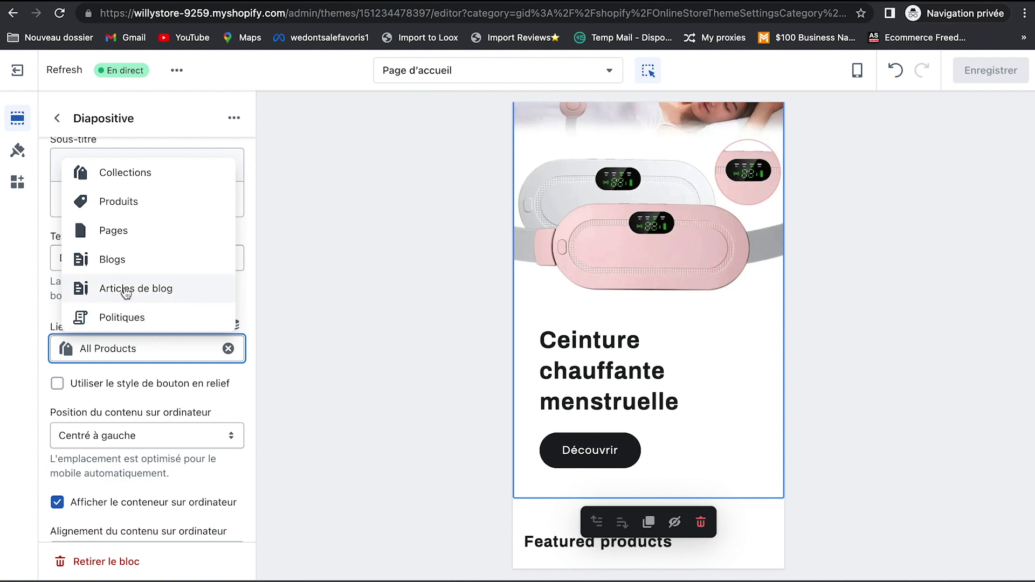
click(115, 202)
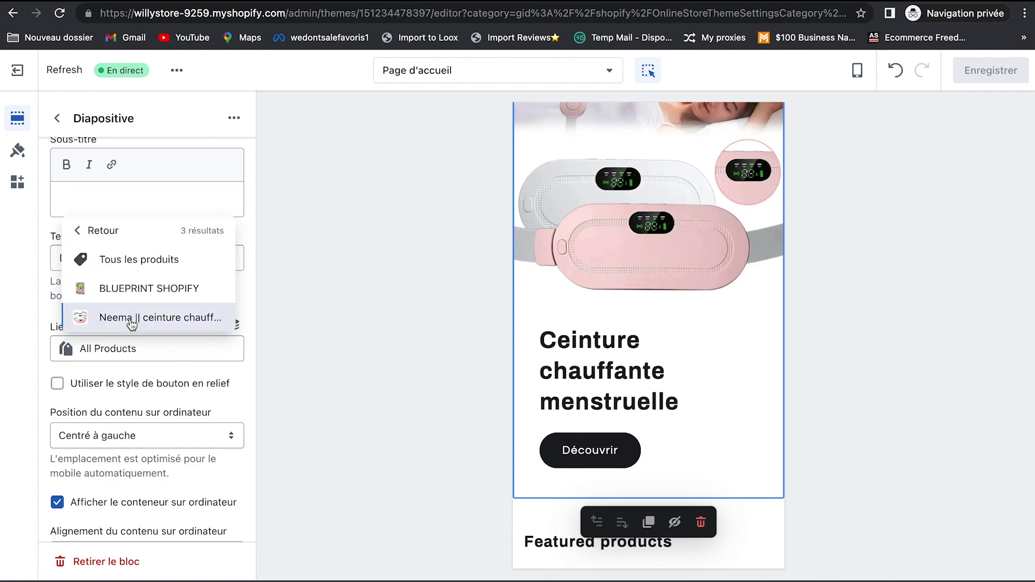
click(130, 317)
click(1006, 71)
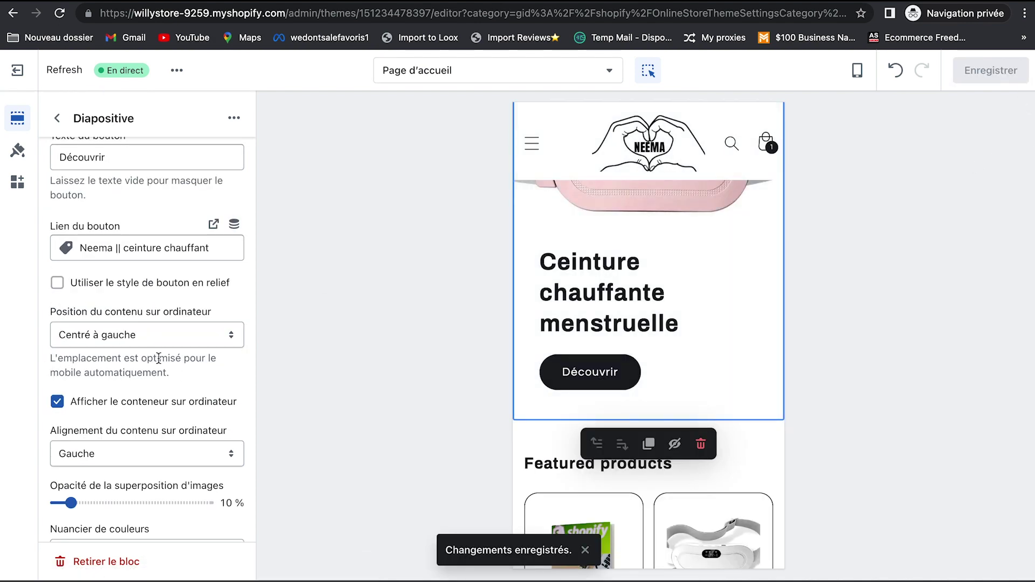
Step: Enable "Utiliser le style de bouton en relief" for the slide's button and leave the slide's settings
click(150, 282)
scroll(150, 283, down, 3)
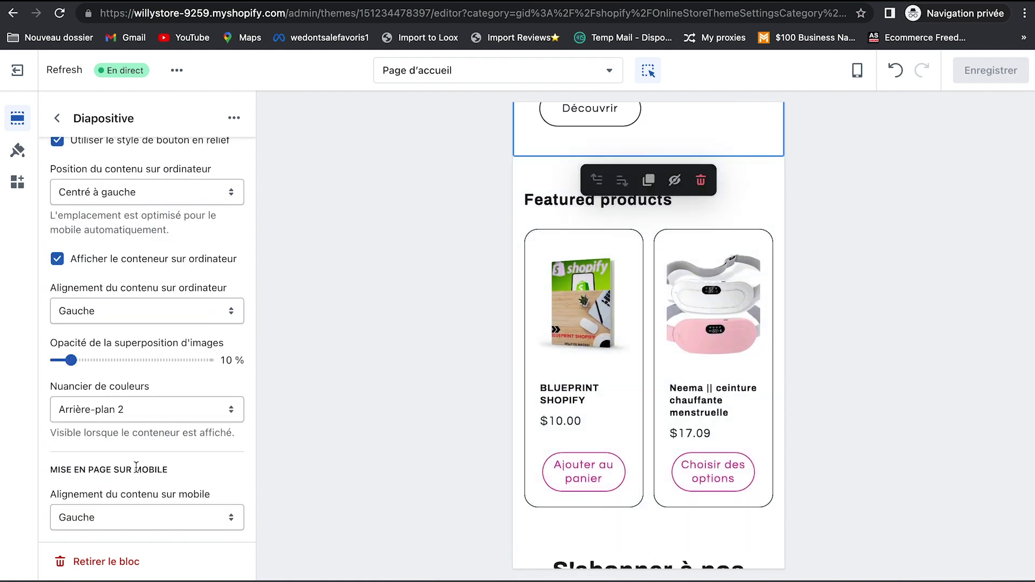
key(Escape)
Step: Add a Produit en vedette section showing the Neema belt, save it, and disable its dynamic payment buttons
click(83, 403)
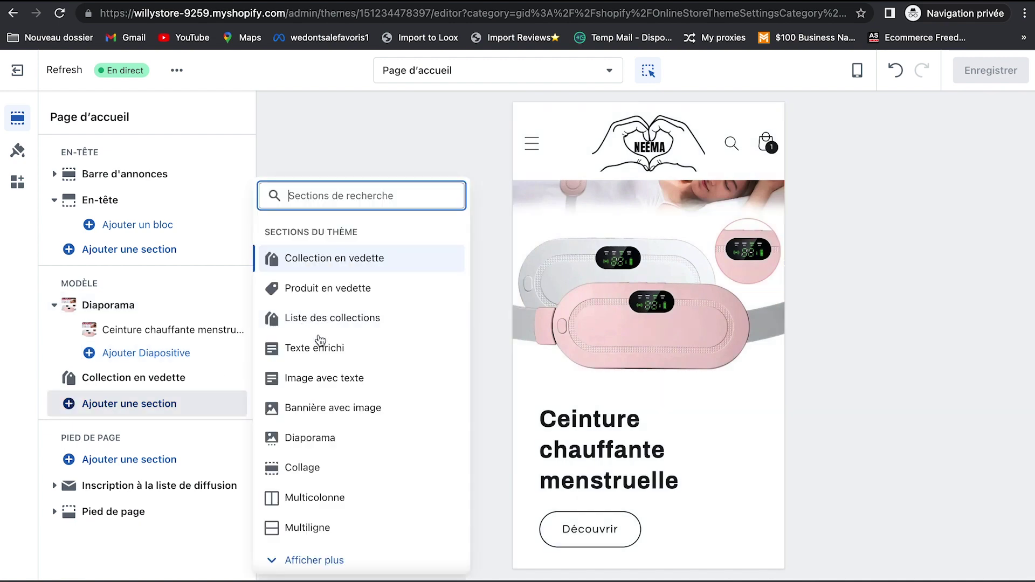
click(334, 289)
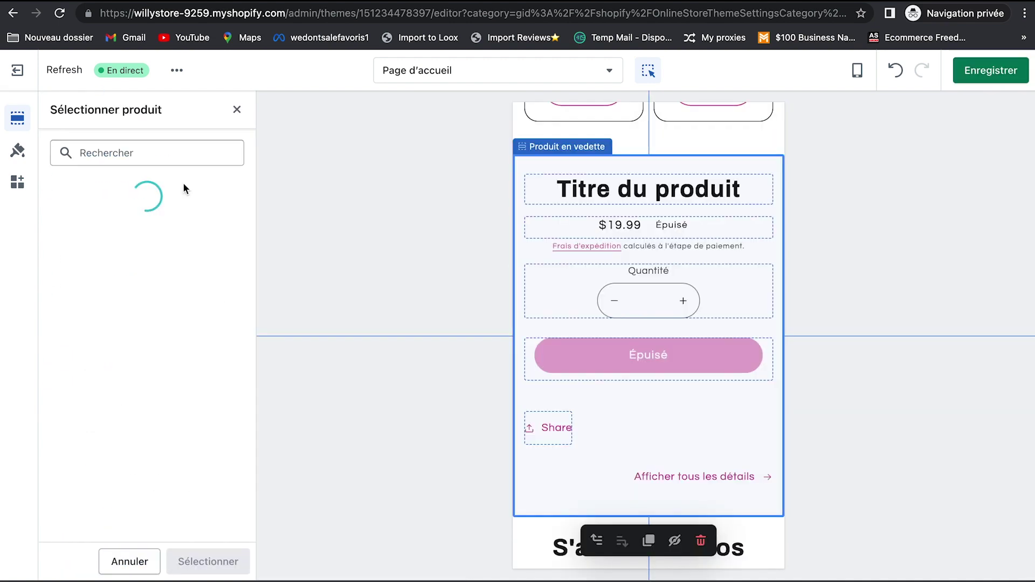
click(129, 290)
click(208, 561)
scroll(620, 358, down, 5)
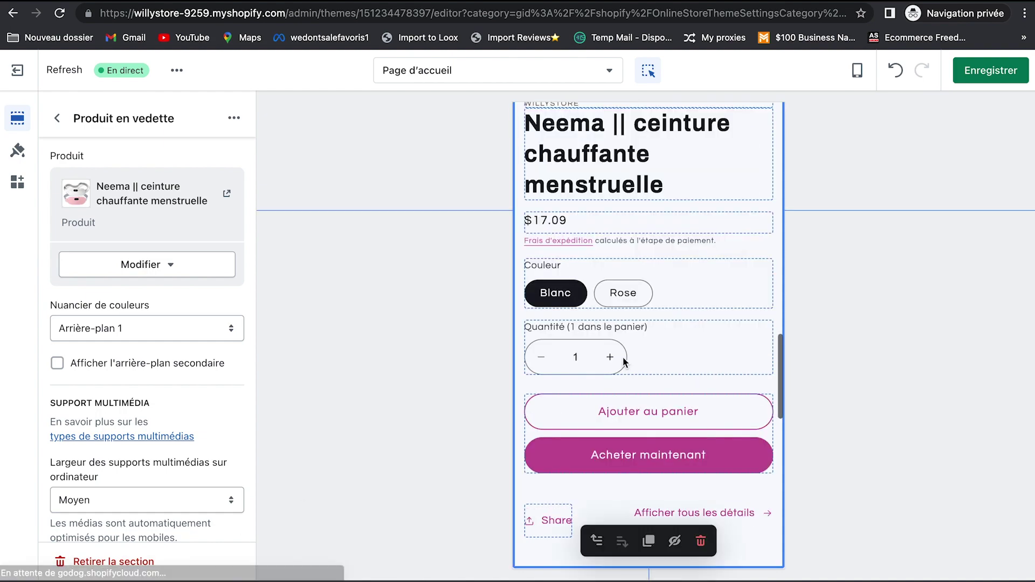
key(ctrl+s)
click(647, 314)
click(57, 158)
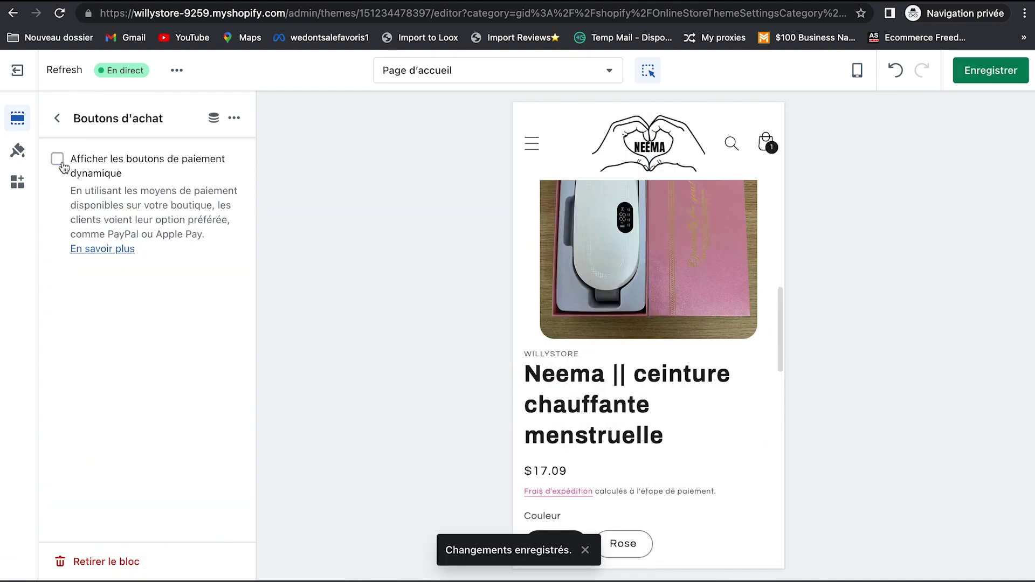
Step: Open the home page's Collection en vedette section and select its "Featured products" title for editing
scroll(658, 325, up, 10)
scroll(658, 326, up, 4)
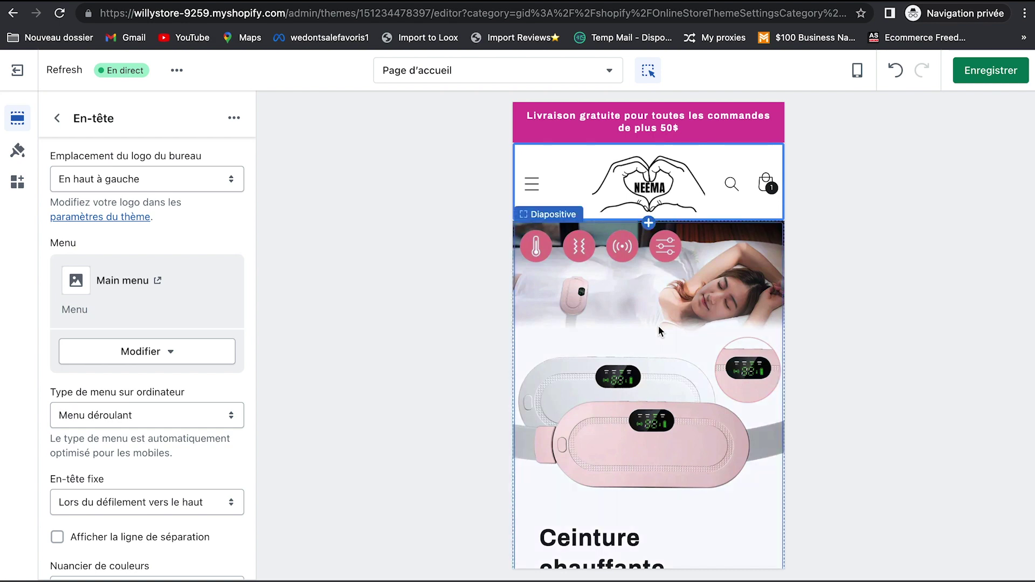
scroll(658, 330, down, 8)
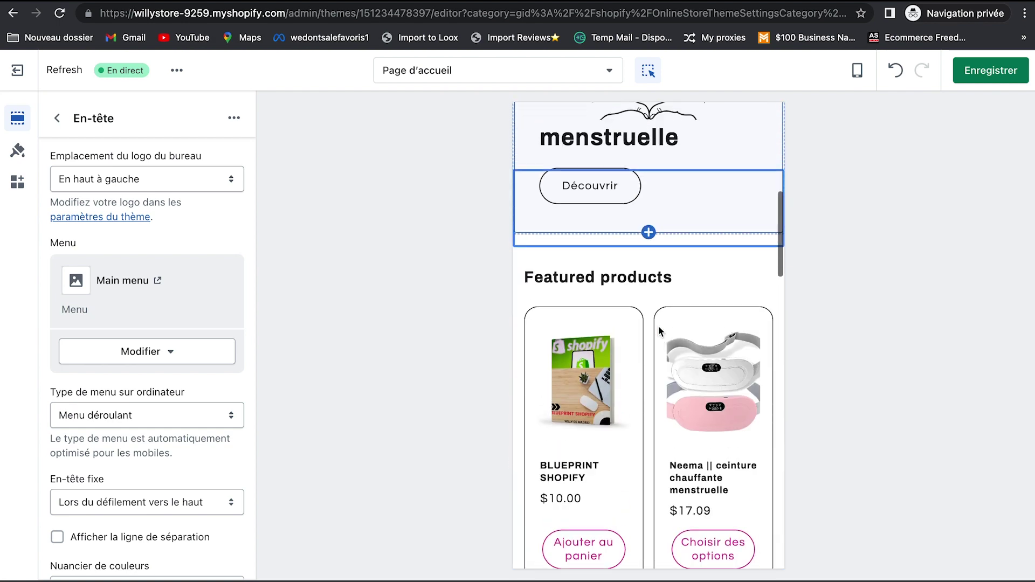
click(624, 321)
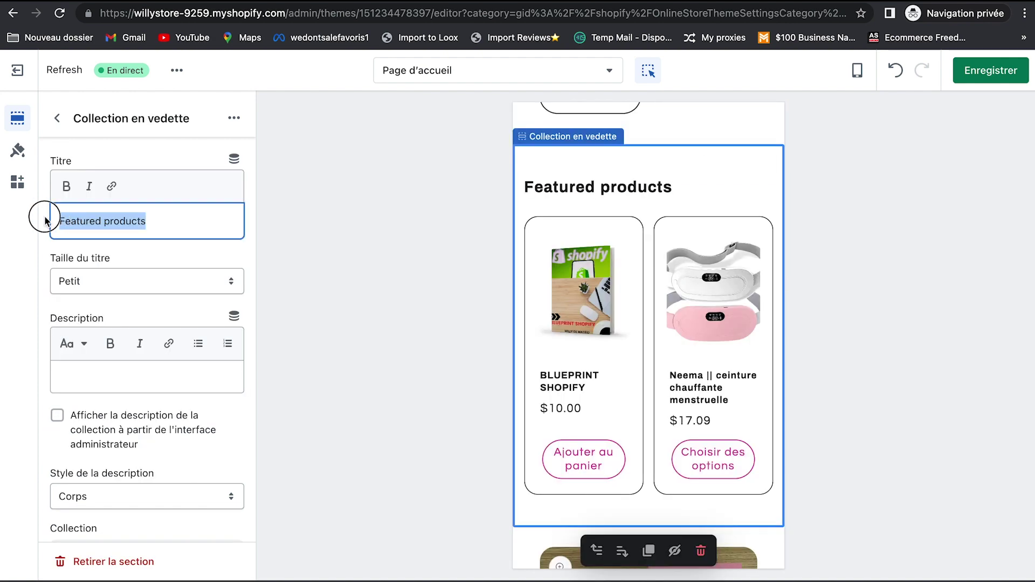
Step: Open the Neema product page and examine its description, collapsible rows, price, colour options and purchase button
click(717, 394)
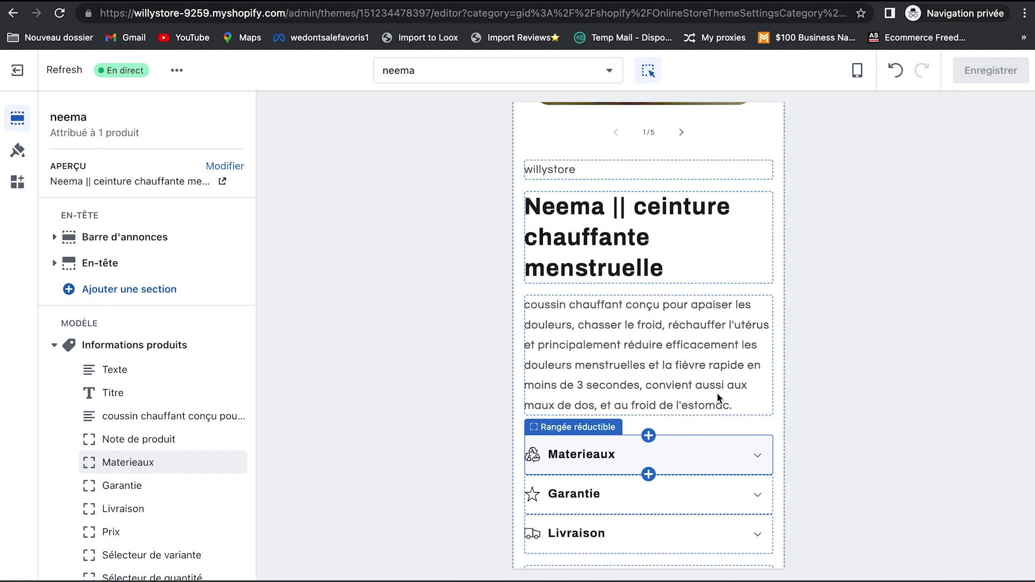
click(692, 364)
click(638, 390)
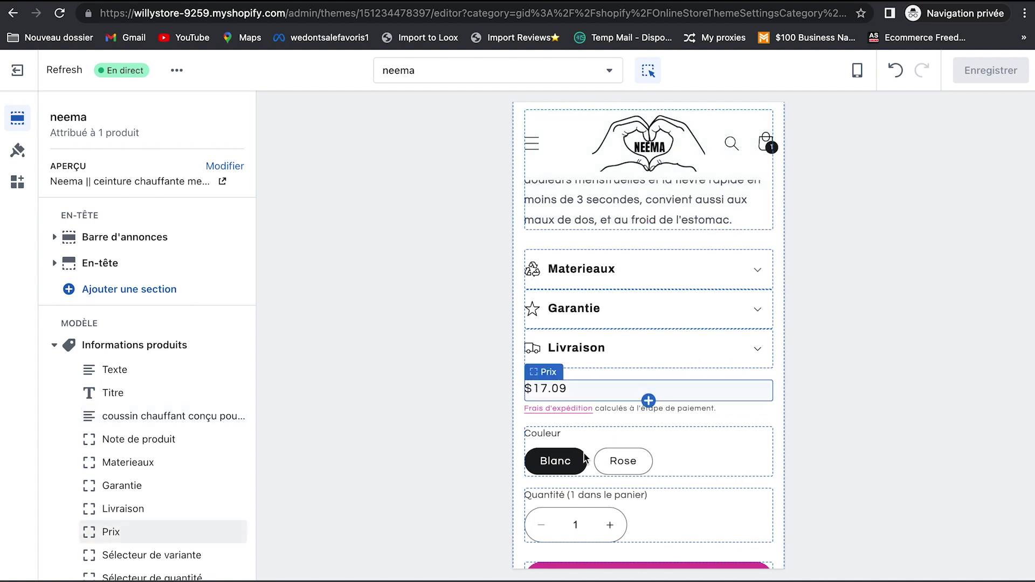
click(564, 408)
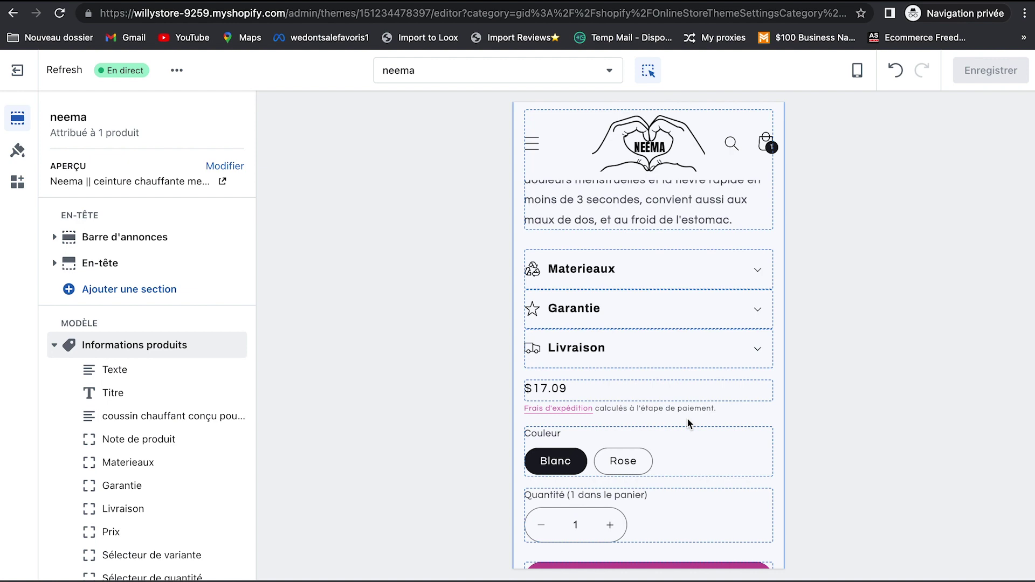
scroll(687, 418, down, 7)
scroll(671, 368, up, 2)
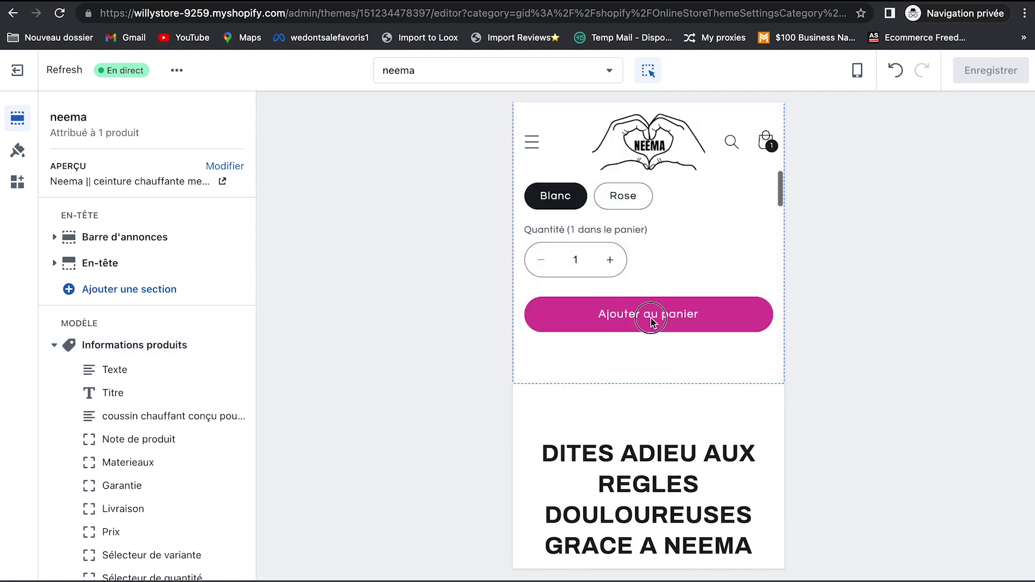
Step: Test the product page's purchase button by adding the Blanc belt to the cart, and close the cart drawer
click(651, 318)
click(650, 323)
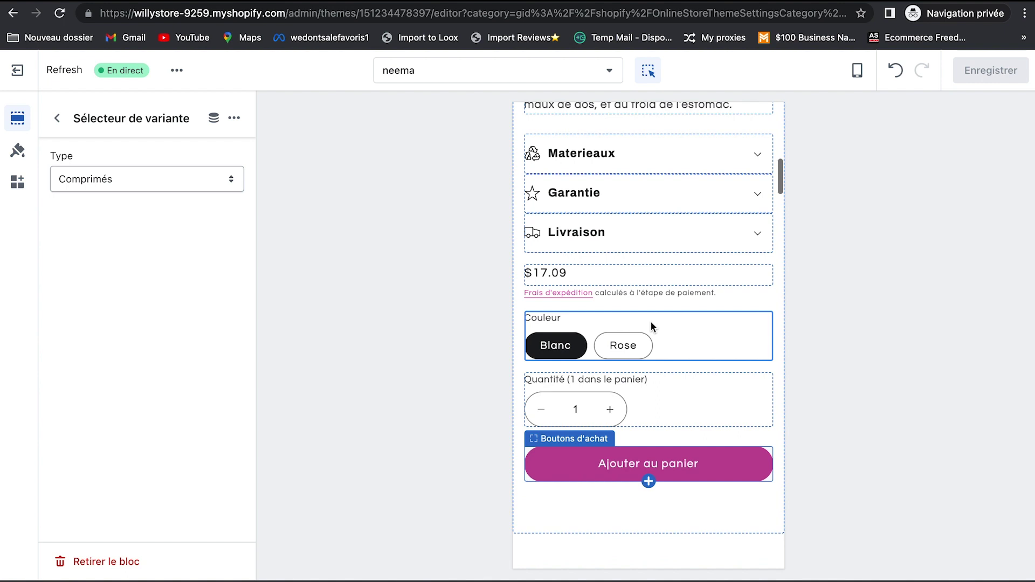
click(649, 457)
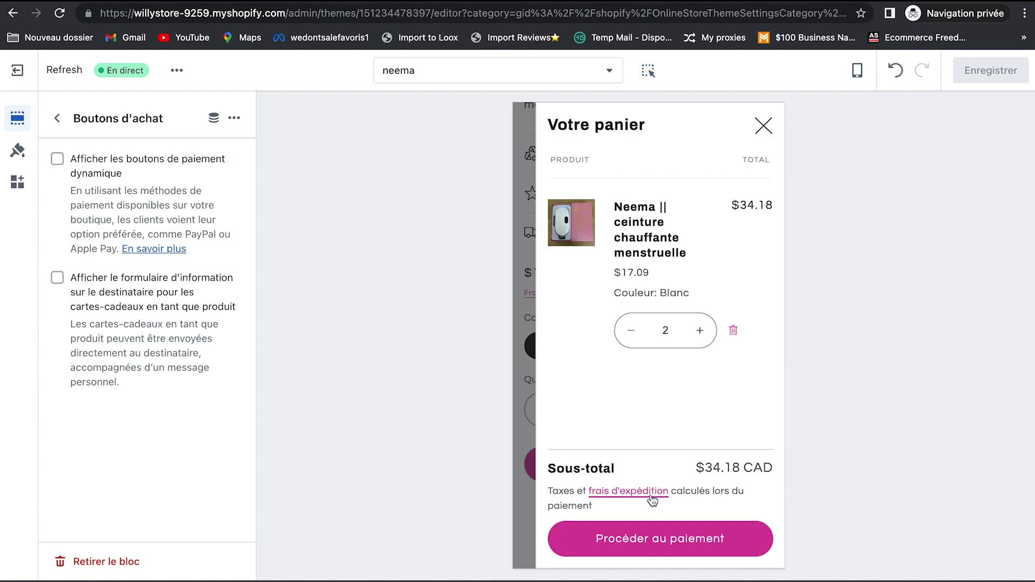
click(768, 130)
Step: Review the Neema product page down to its footer and open the Paiement template to check the checkout
scroll(716, 289, down, 15)
scroll(717, 291, down, 10)
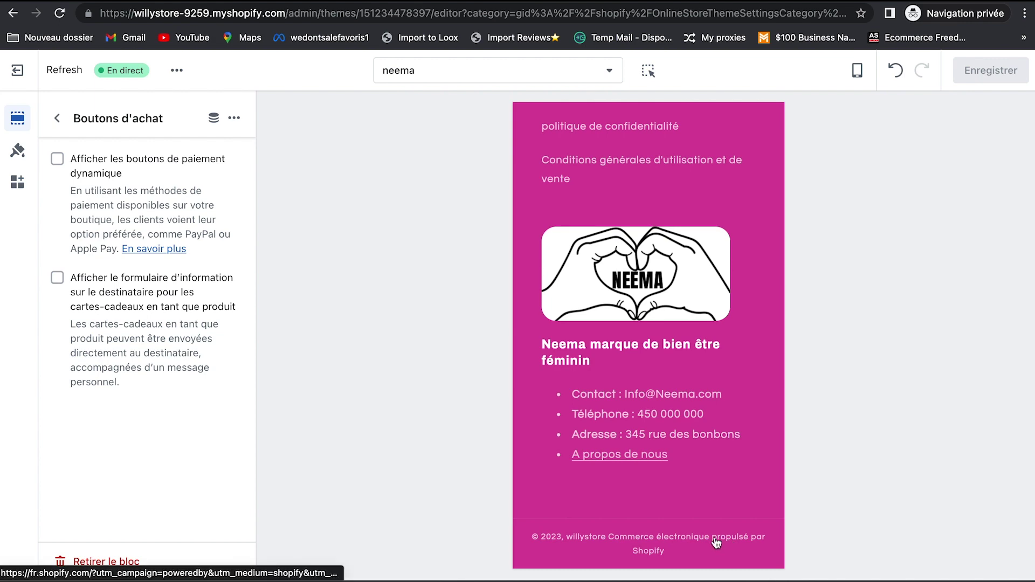
scroll(668, 436, up, 15)
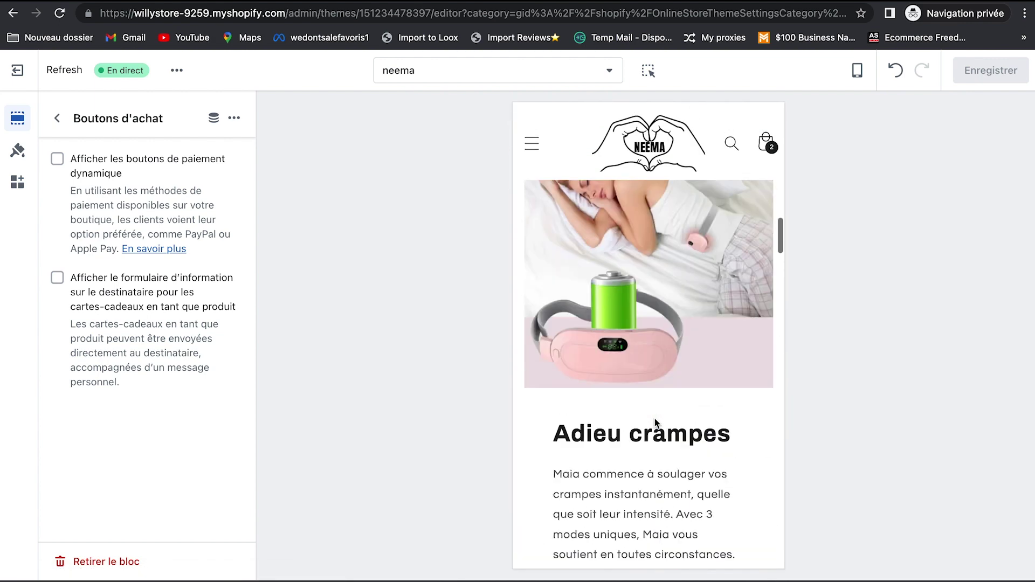
scroll(655, 424, up, 2)
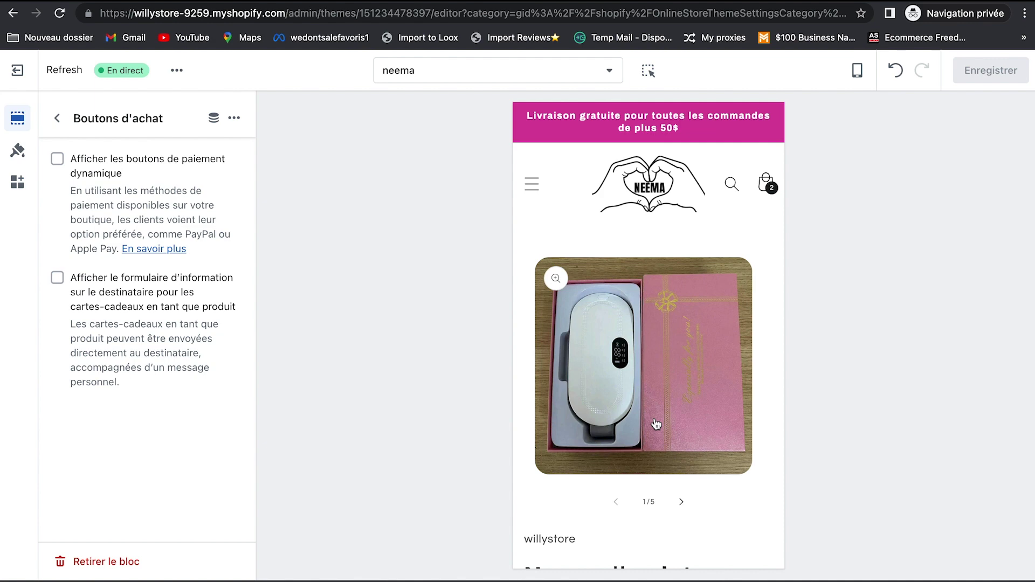
click(608, 71)
click(426, 425)
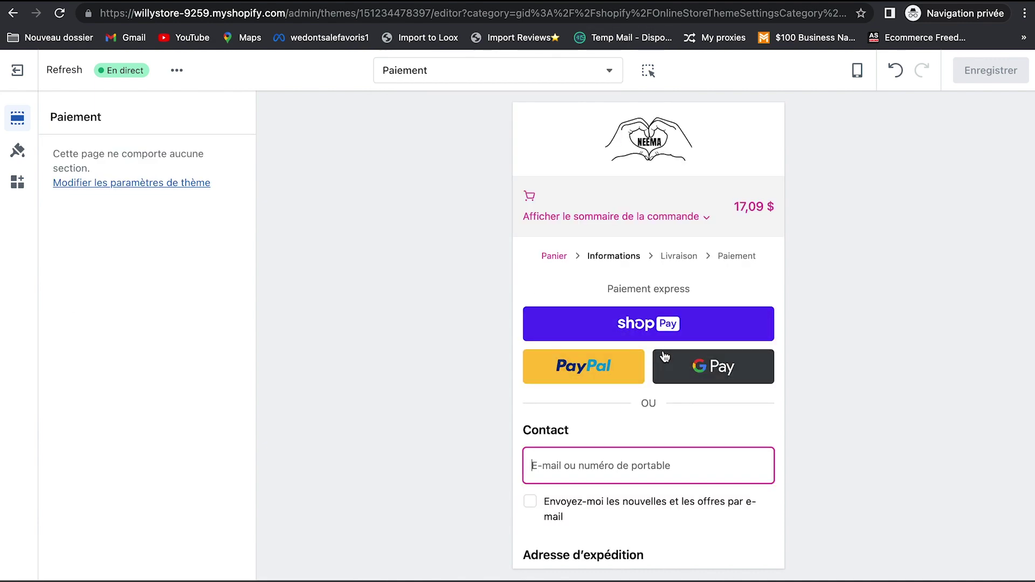
Step: Review the checkout preview down to its shipping button and policy links, and return to the home page through the store logo
scroll(665, 357, down, 7)
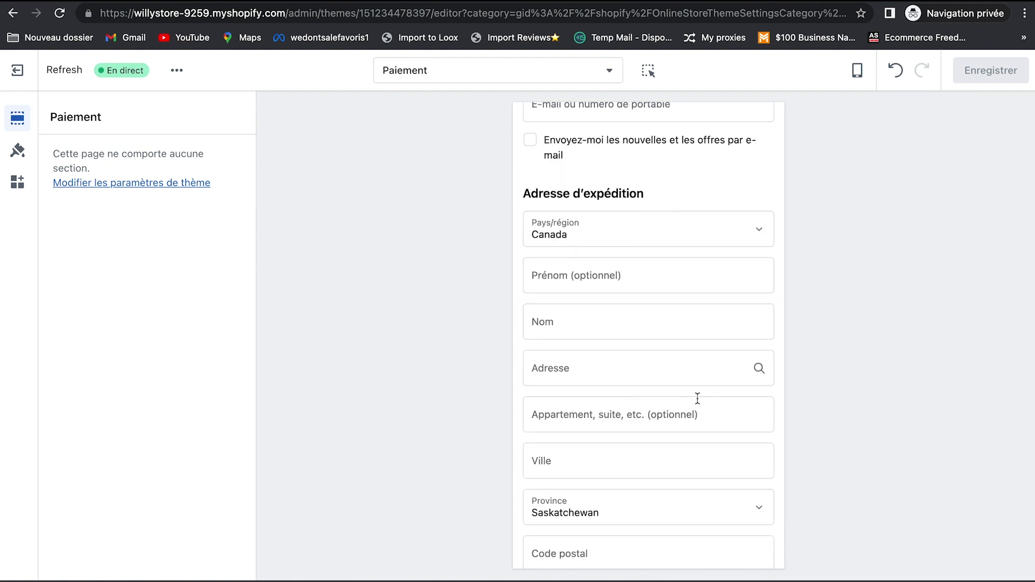
scroll(647, 407, down, 4)
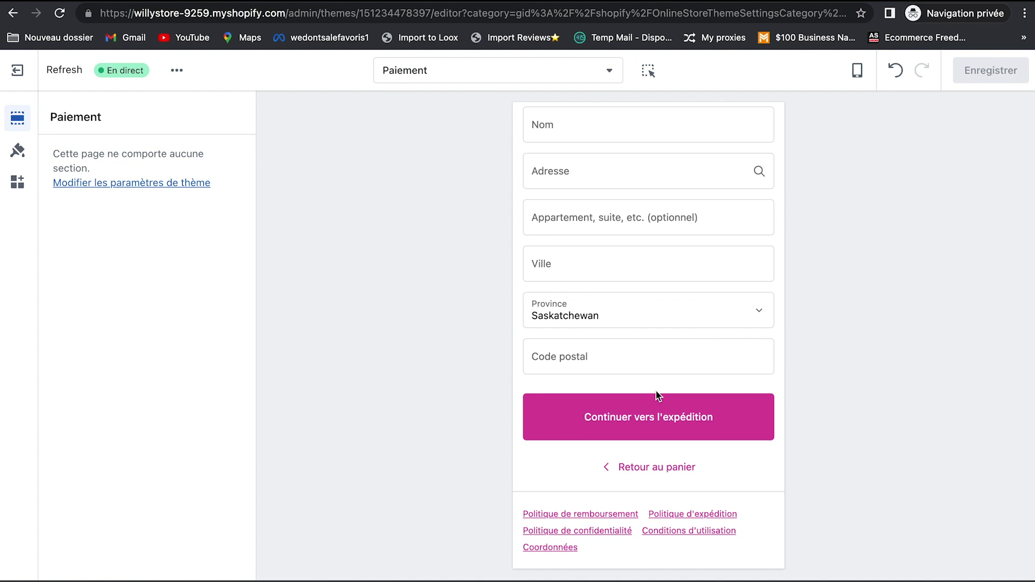
click(658, 401)
click(660, 155)
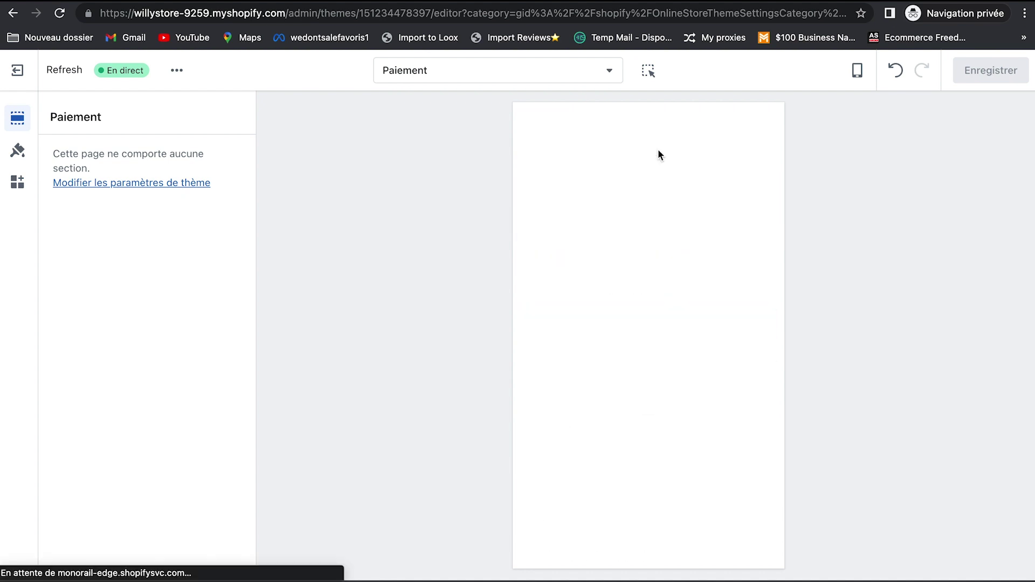
click(605, 72)
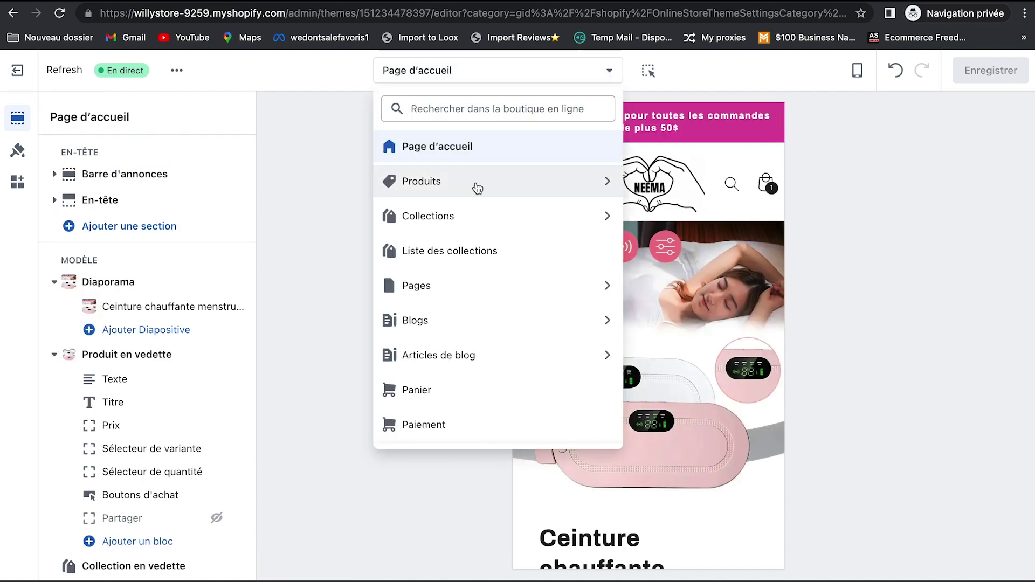
Step: Switch the theme preview to desktop size and review the home page and the product page behind its Découvrir button
click(857, 70)
scroll(742, 245, down, 5)
scroll(742, 244, down, 2)
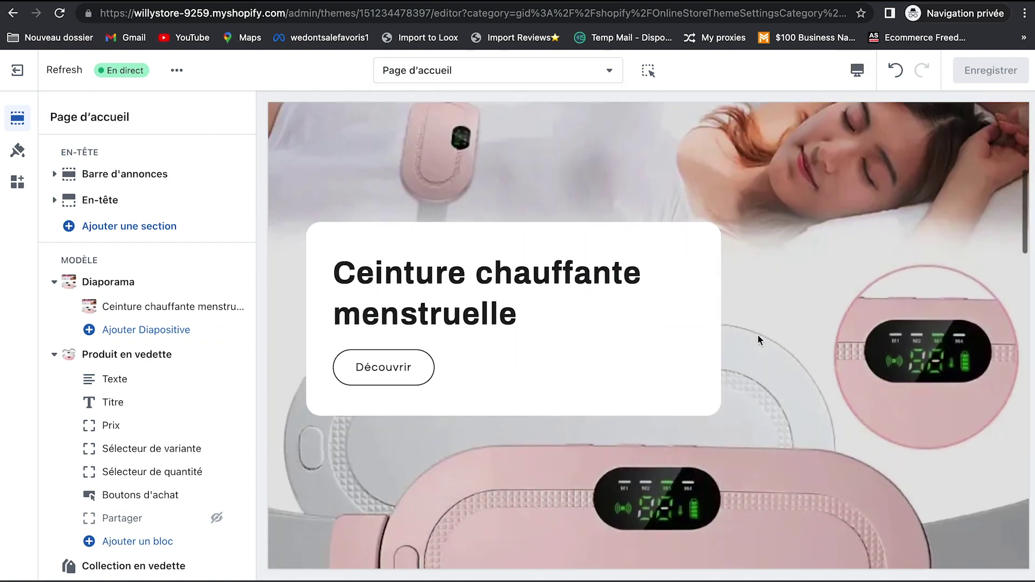
scroll(758, 335, down, 10)
scroll(758, 334, up, 10)
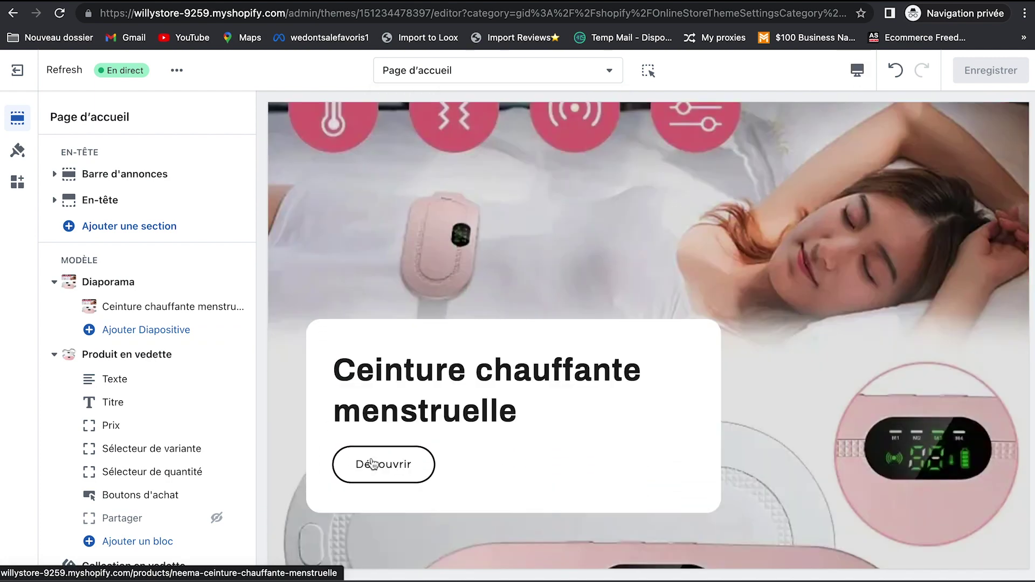
click(373, 467)
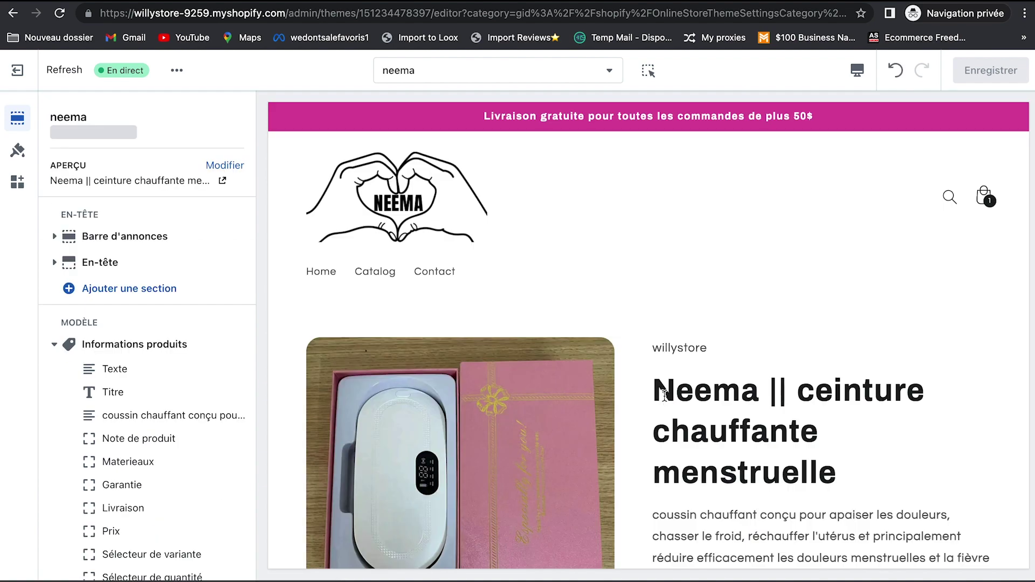
scroll(664, 395, down, 5)
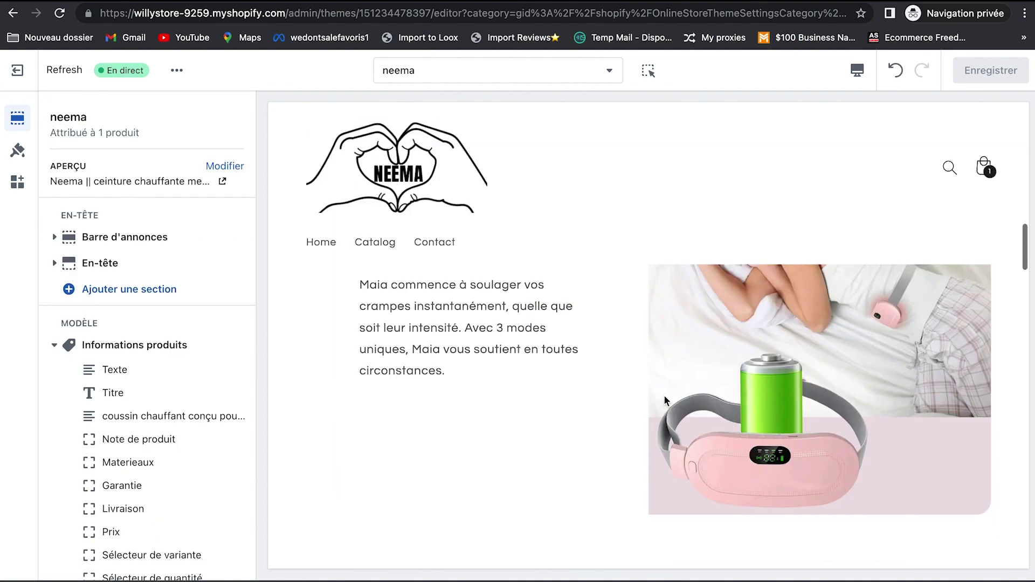
Step: Open the live store at willydemadrid.com and review its home page down to the Produits en vedette section
click(272, 13)
drag(272, 13, 98, 13)
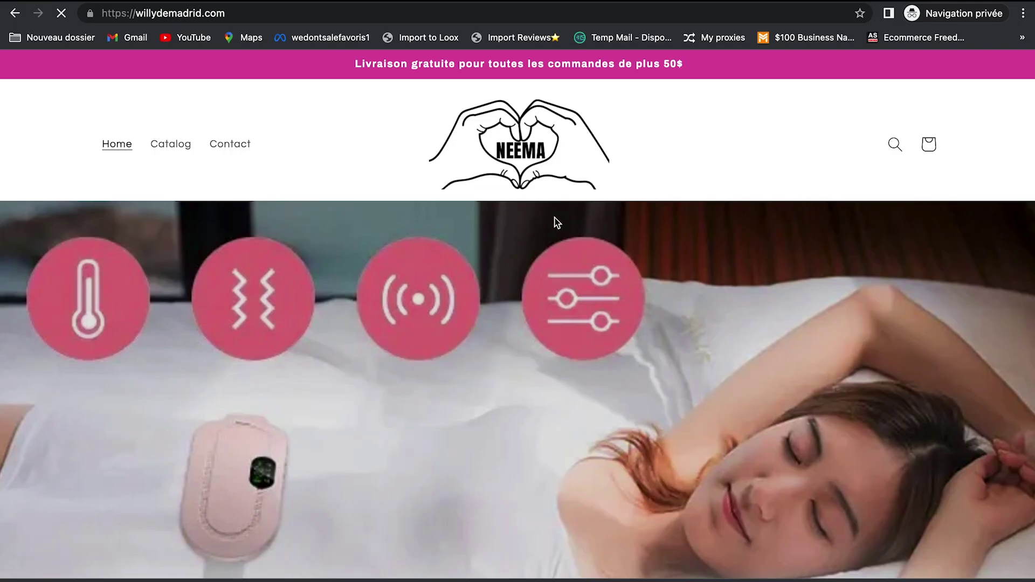
scroll(645, 394, down, 2)
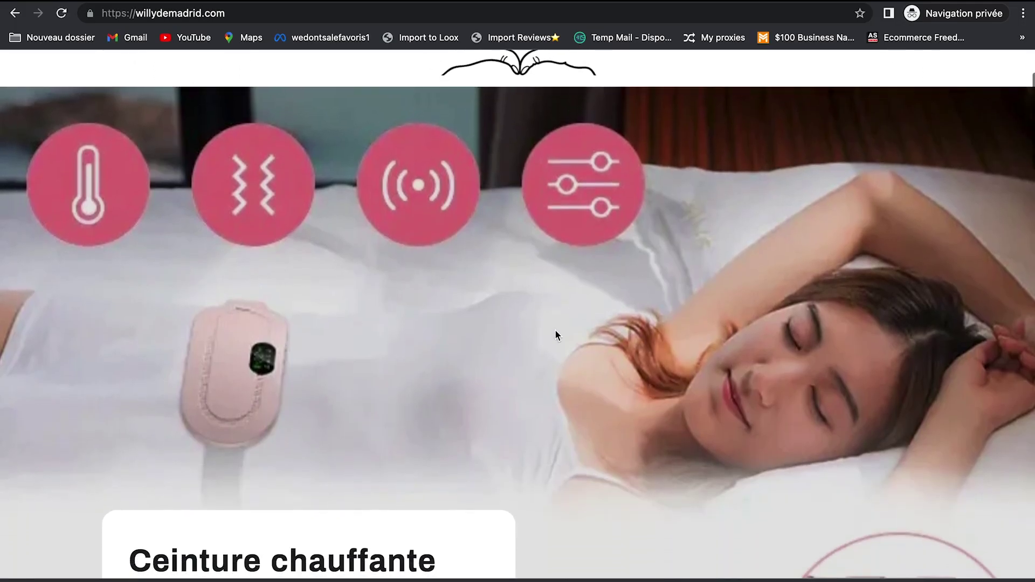
scroll(571, 327, down, 8)
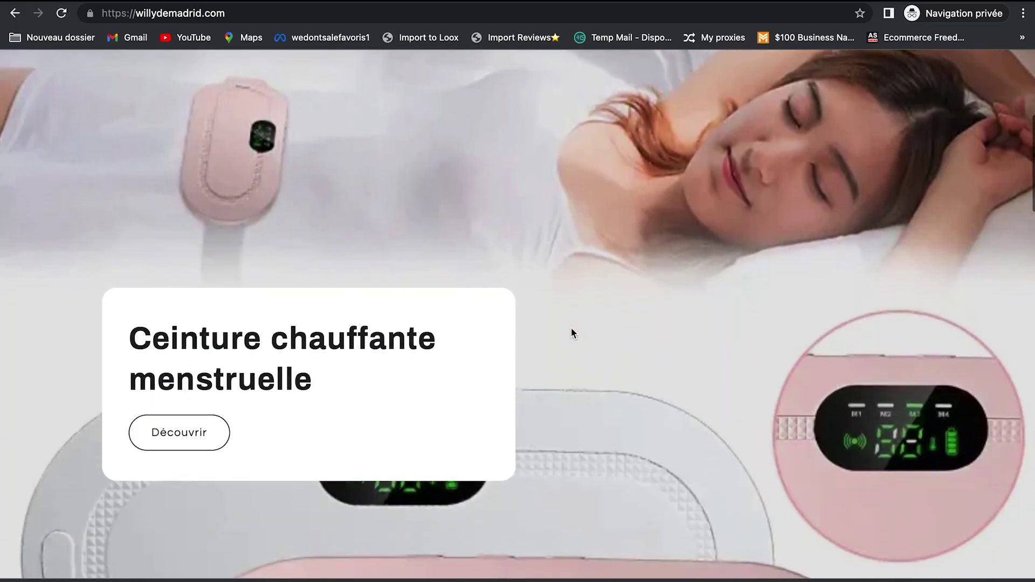
scroll(571, 328, down, 9)
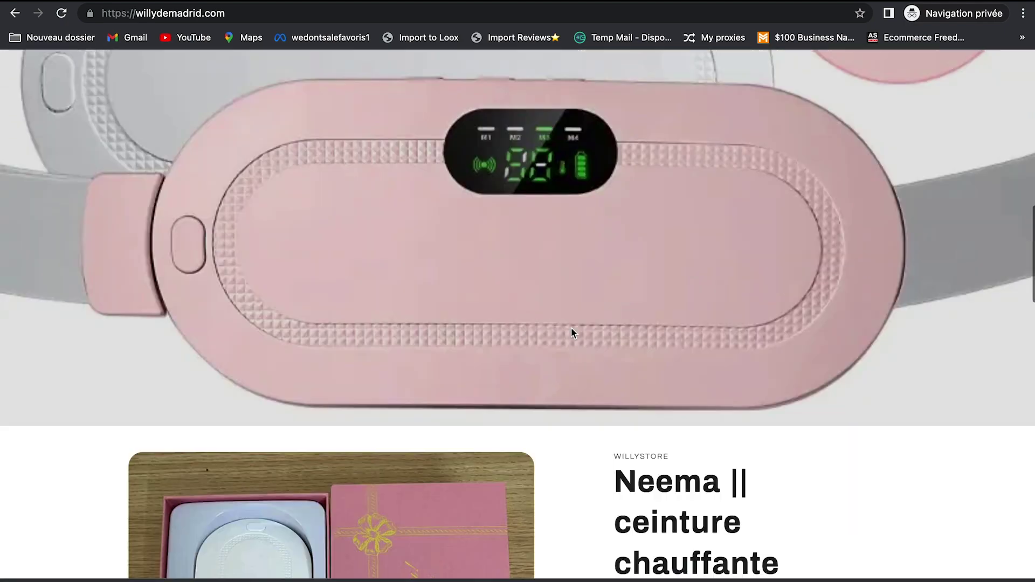
scroll(571, 327, down, 6)
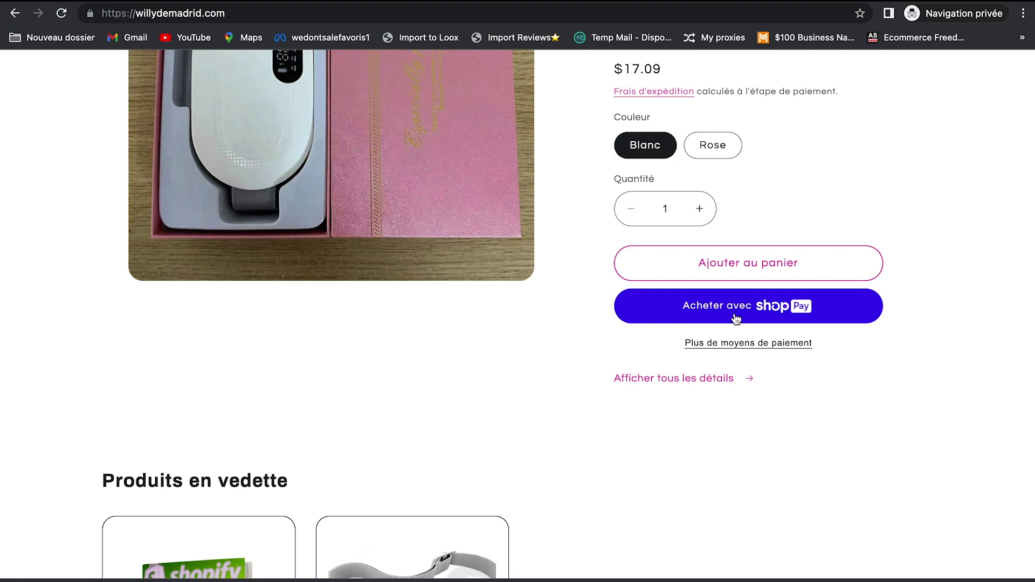
scroll(724, 323, down, 15)
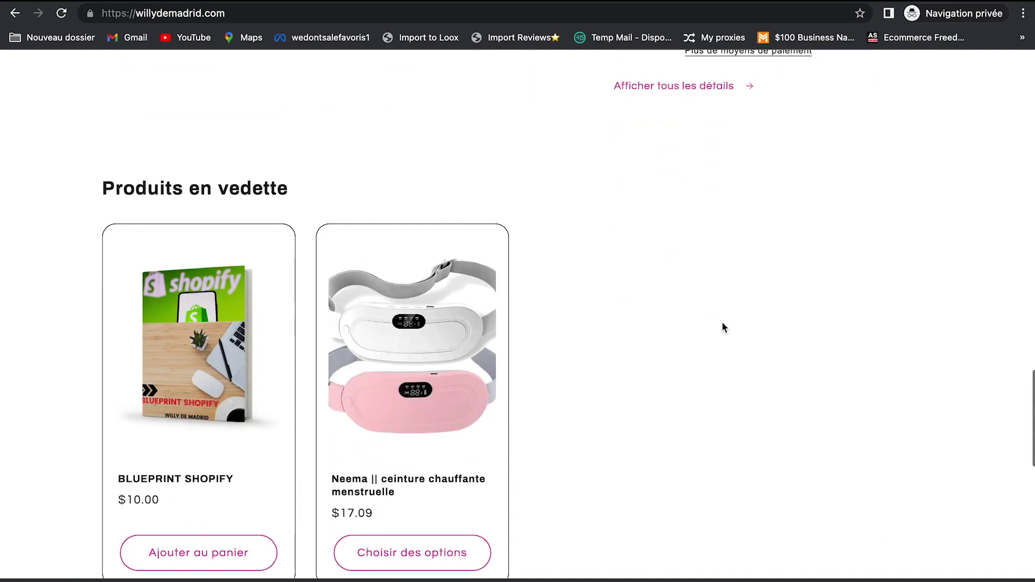
Step: Open the Neema product page from the live home page's Découvrir button and view each of the belt's gallery thumbnails
key(Home)
scroll(721, 325, down, 8)
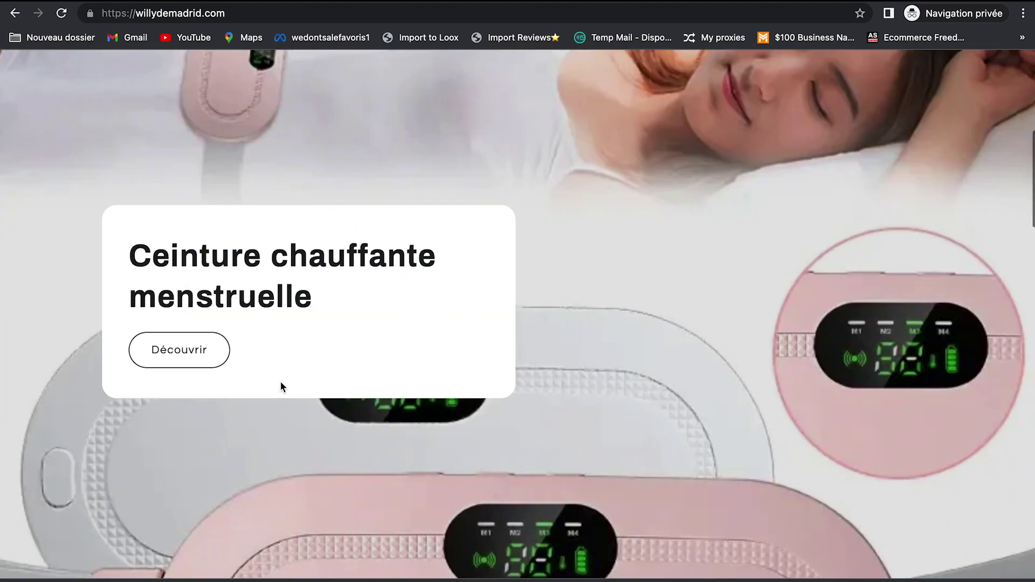
click(167, 357)
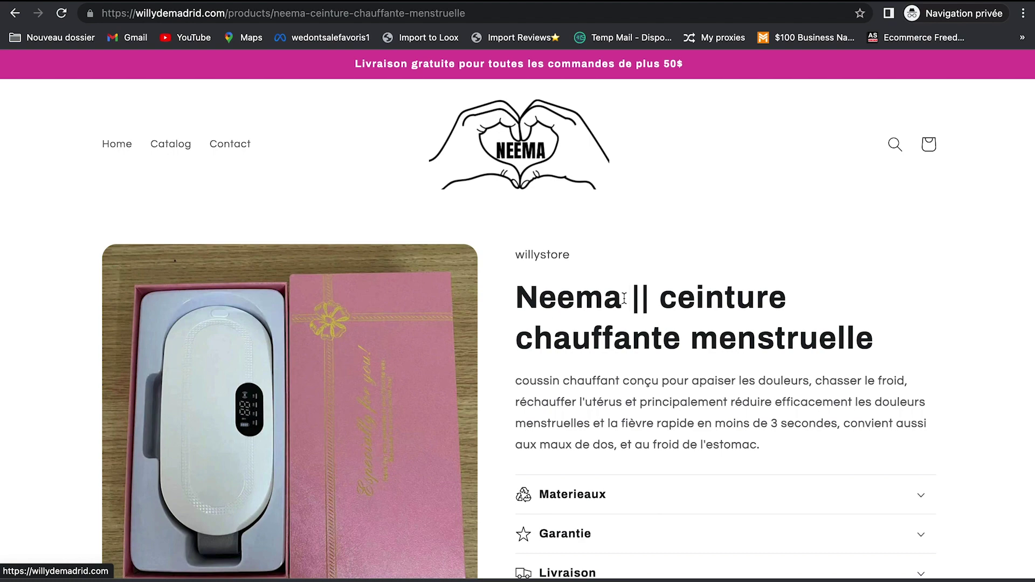
scroll(377, 323, down, 3)
click(168, 526)
click(251, 538)
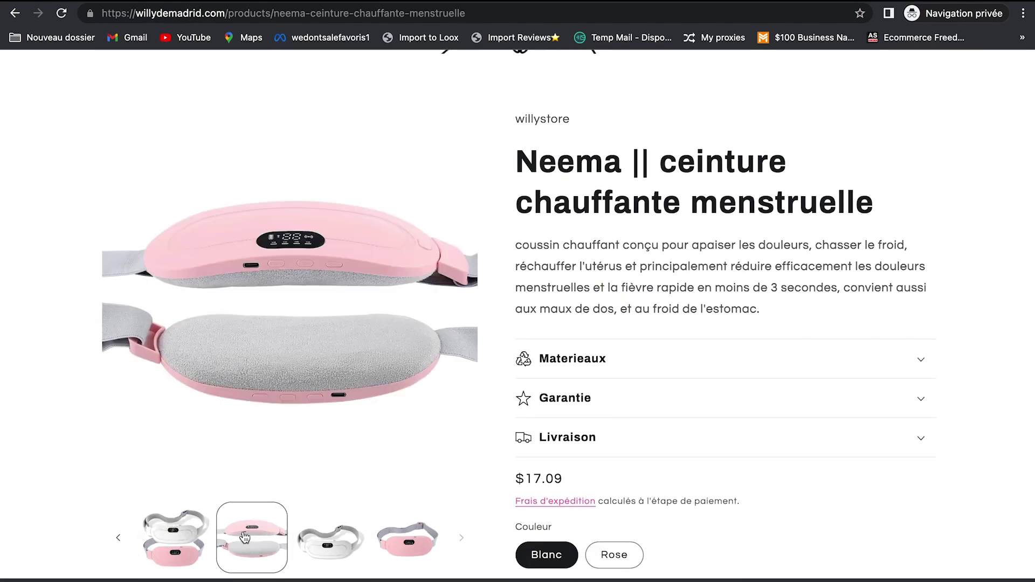
click(329, 539)
click(409, 544)
scroll(420, 539, up, 2)
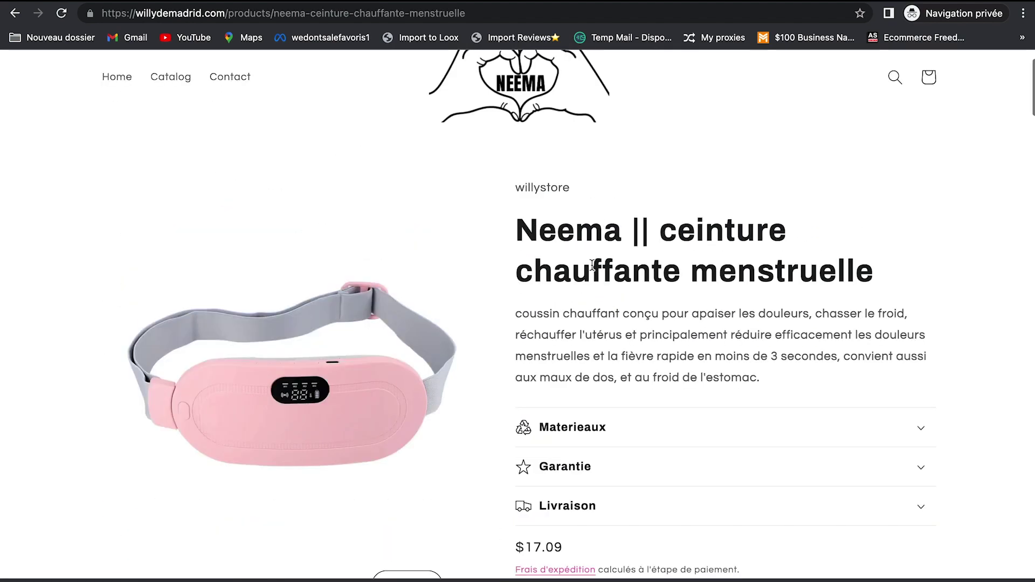
Step: Expand the Materieaux and Garantie rows of the live product page in turn to read them, and collapse each again
scroll(550, 354, down, 2)
scroll(863, 370, down, 1)
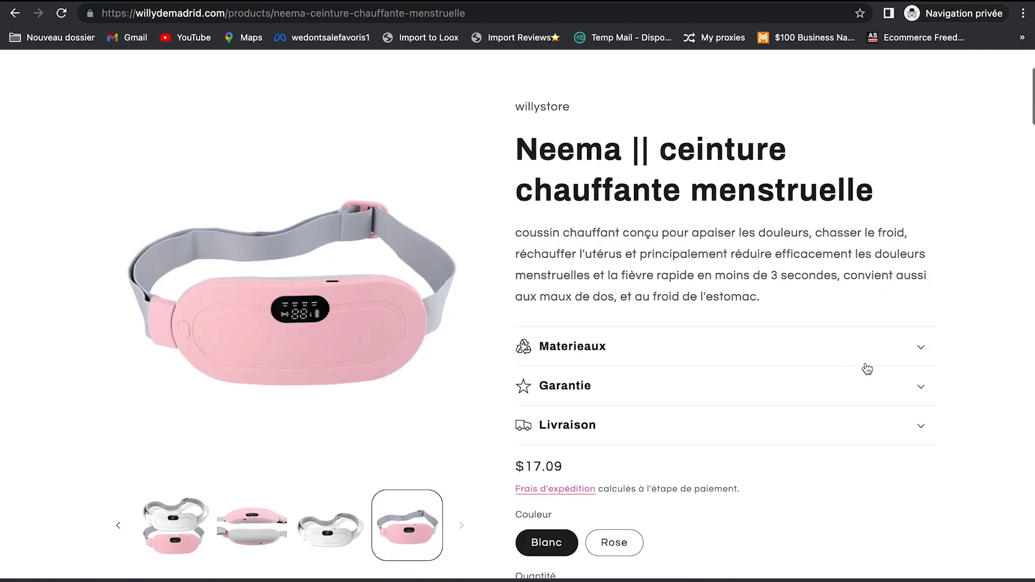
click(921, 379)
click(917, 374)
click(920, 335)
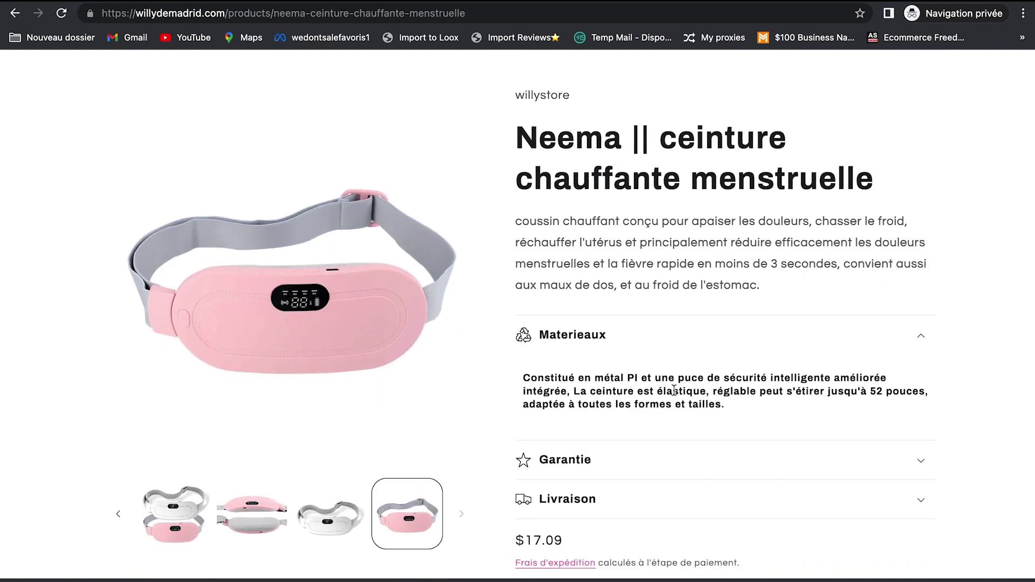
click(921, 340)
click(923, 389)
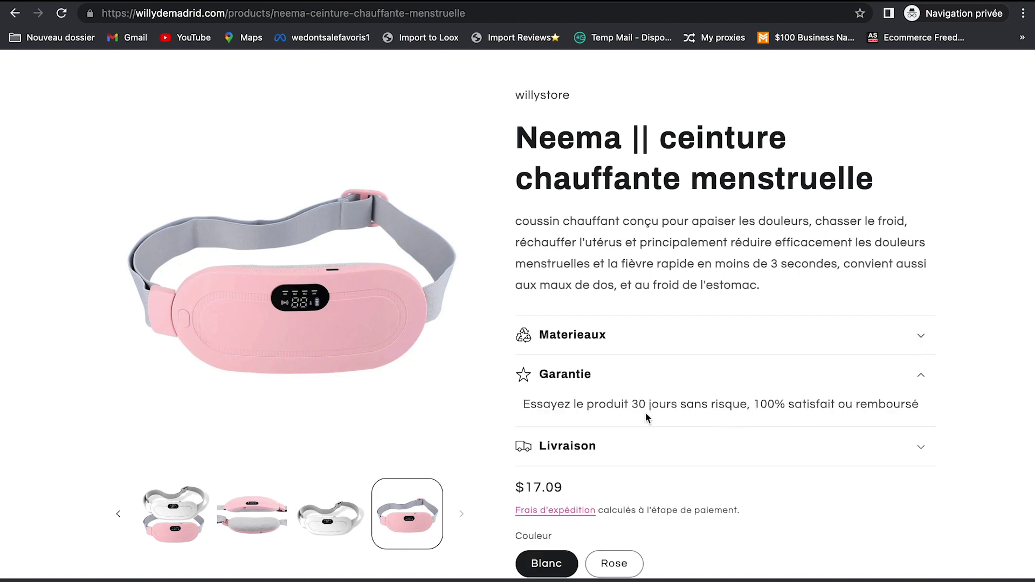
click(921, 376)
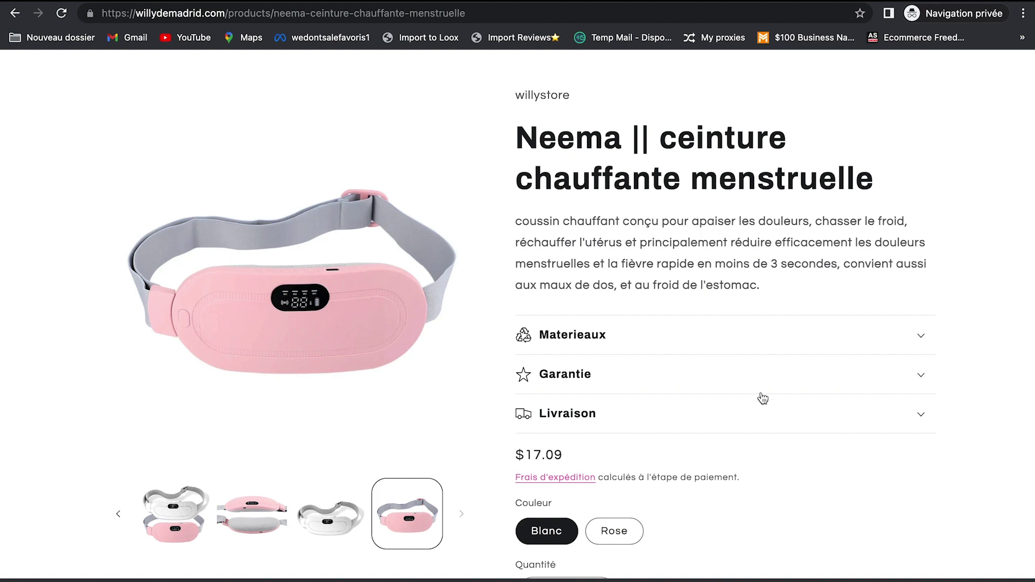
Step: Examine the live product page's purchase area, benefit sections and "Ils parlent de nous" press logos down to the FAQ
scroll(822, 440, down, 1)
scroll(773, 456, down, 10)
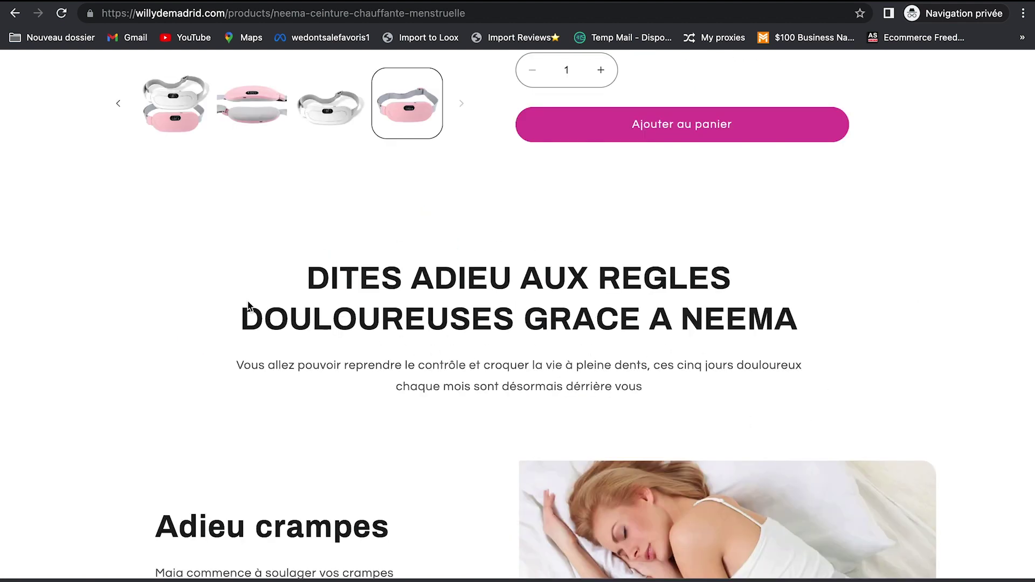
scroll(491, 334, down, 8)
scroll(493, 335, down, 4)
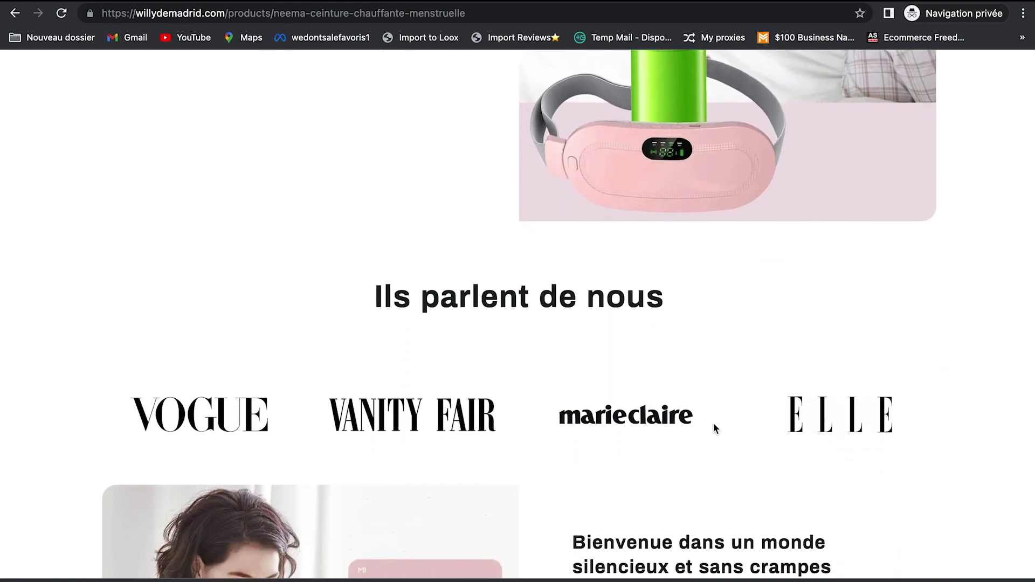
scroll(606, 455, down, 20)
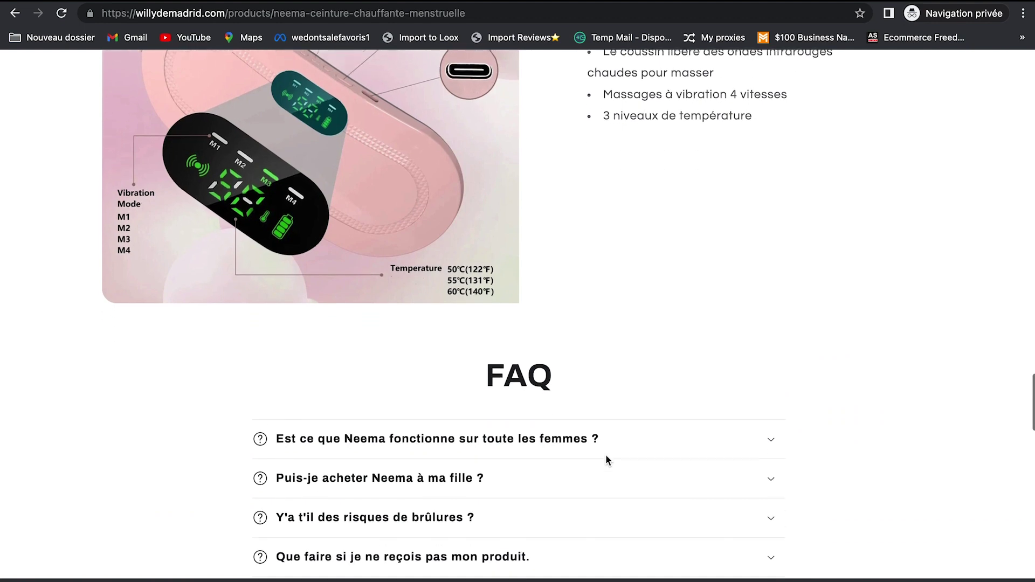
Step: Check the first, second and fourth FAQ questions by expanding and collapsing each one
scroll(606, 458, down, 2)
click(772, 330)
click(773, 329)
click(773, 374)
click(774, 376)
click(772, 446)
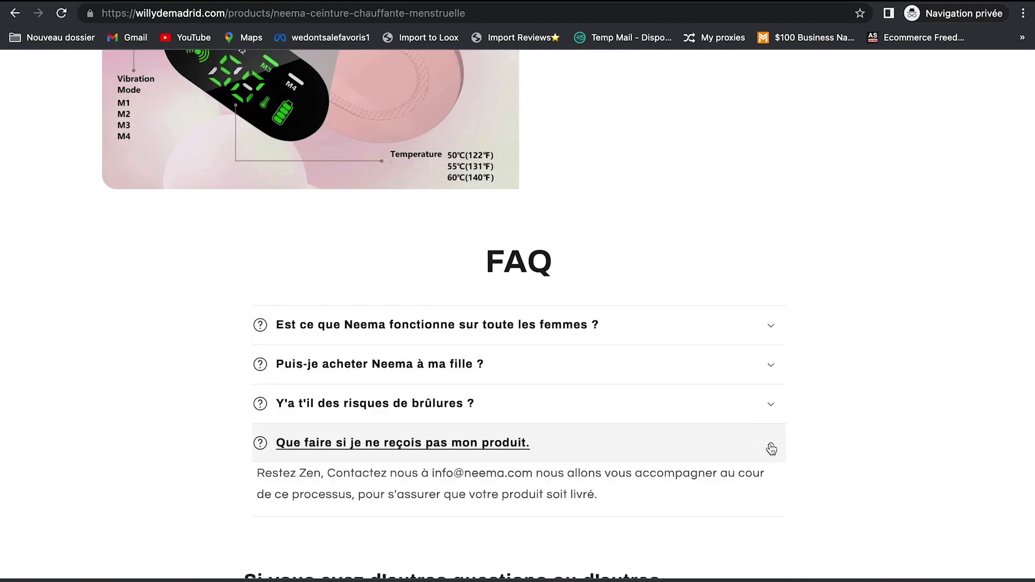
click(772, 449)
Step: Examine the contact form, the "Pourquoi faire affaire avec nous ?" section, the newsletter signup and the footer
scroll(342, 340, down, 5)
click(435, 370)
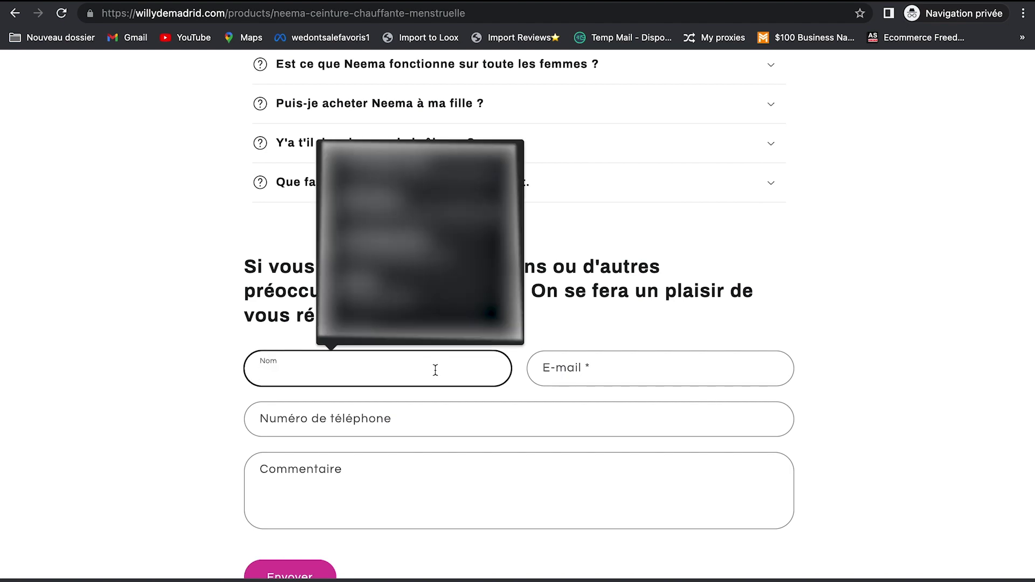
scroll(613, 428, down, 8)
scroll(253, 378, down, 1)
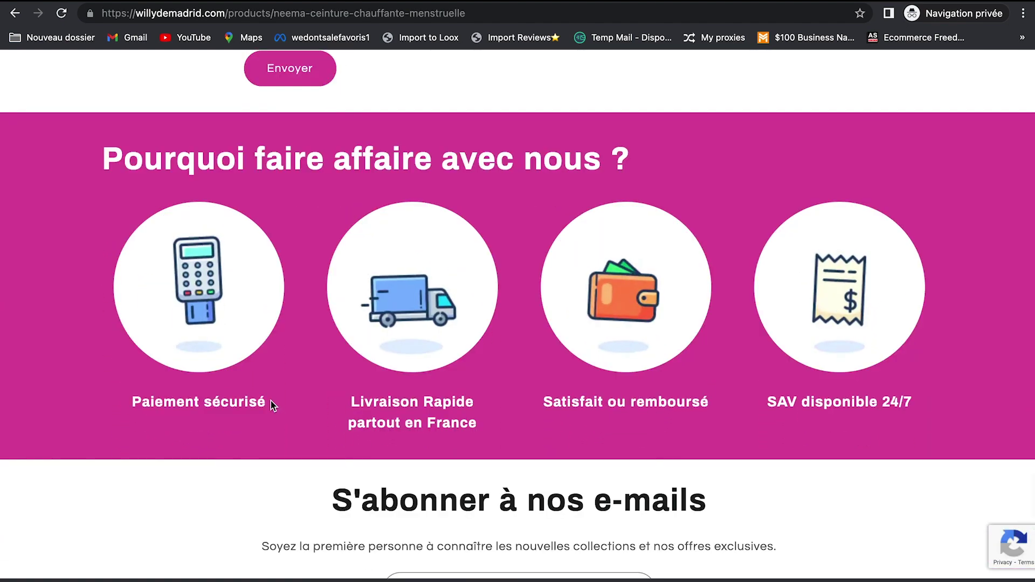
scroll(400, 355, down, 2)
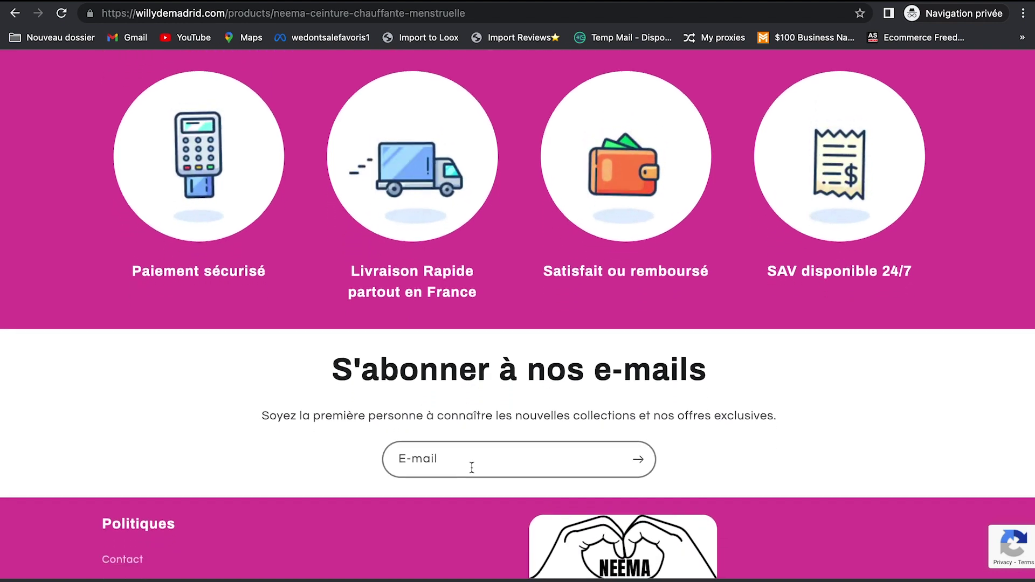
scroll(453, 467, down, 3)
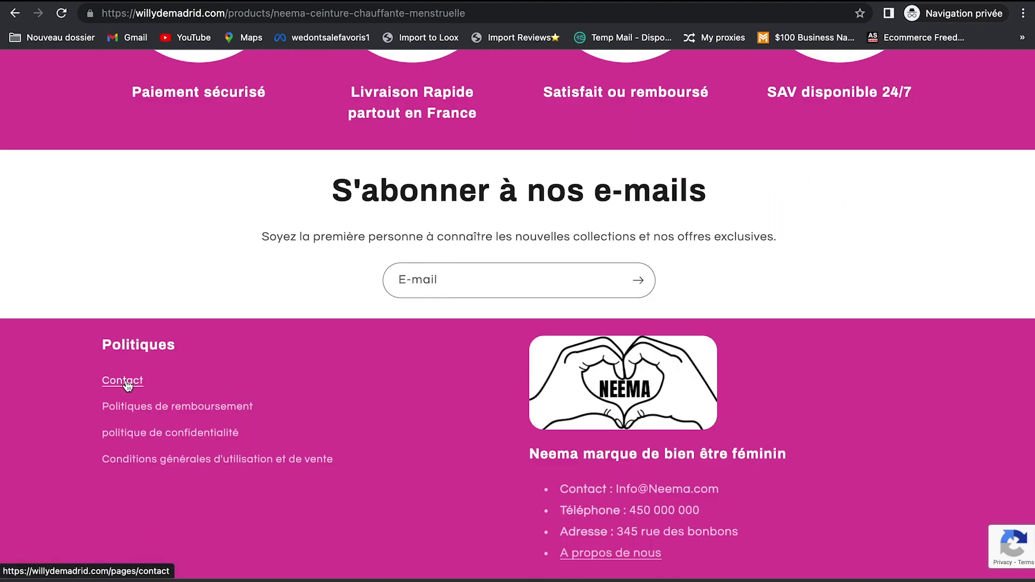
Step: Test the footer's Politiques de remboursement link, and return to the product page's footer
click(162, 414)
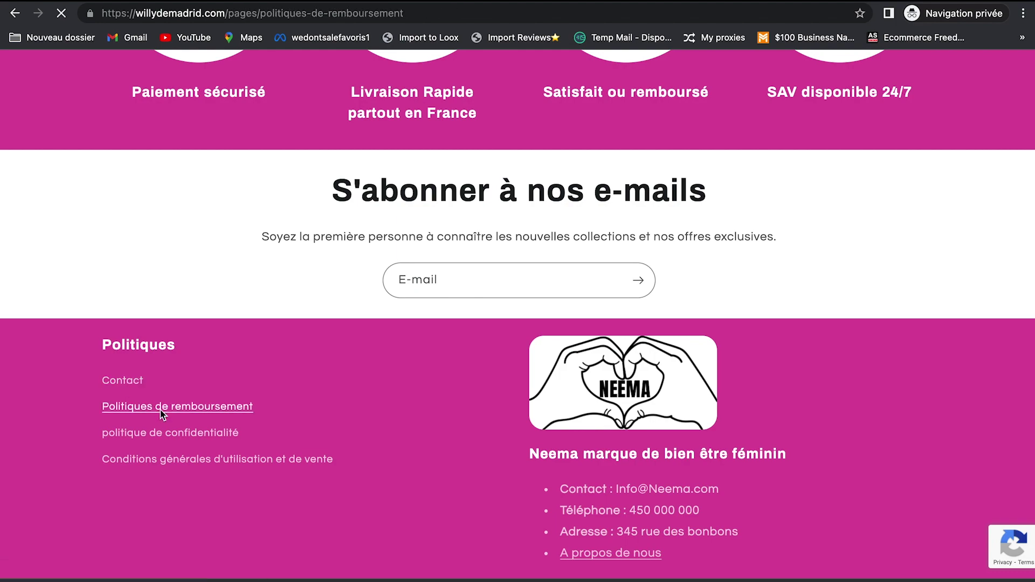
scroll(467, 454, down, 6)
key(alt+Left)
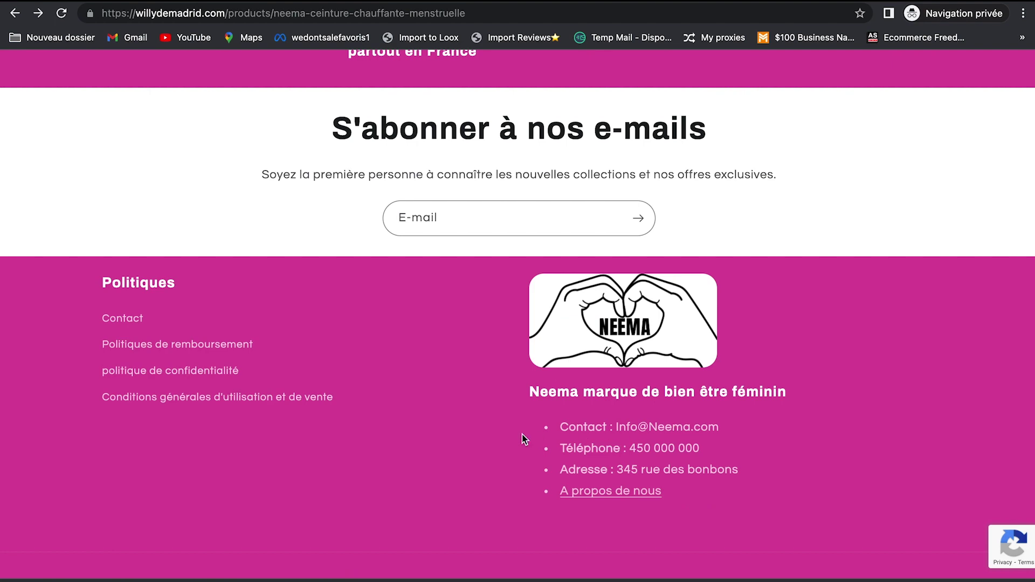
scroll(680, 508, down, 1)
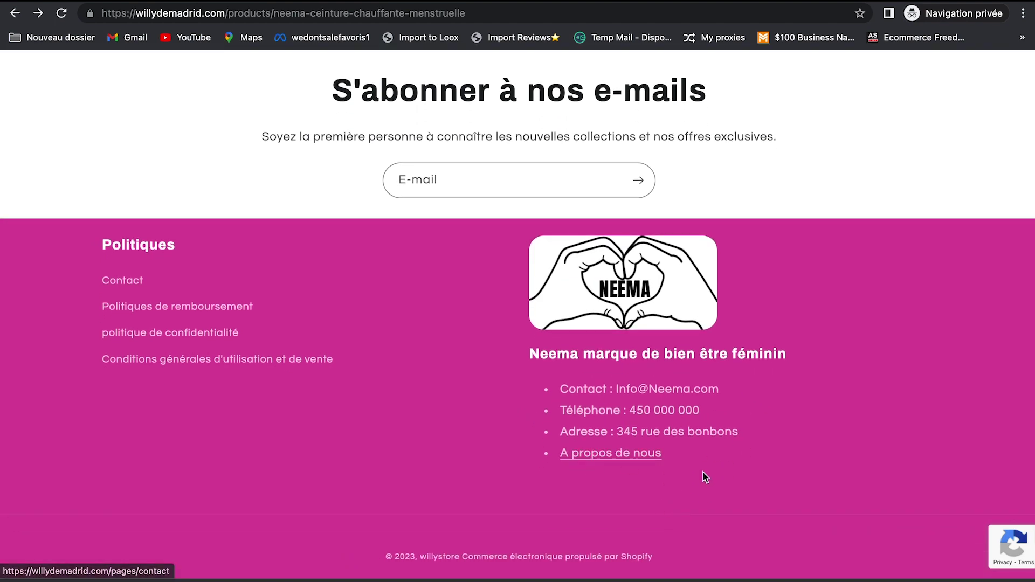
Step: Look over the product page's sections once more, and close the live store to return to the Shopify admin's Thèmes page
scroll(657, 436, up, 10)
scroll(657, 443, up, 15)
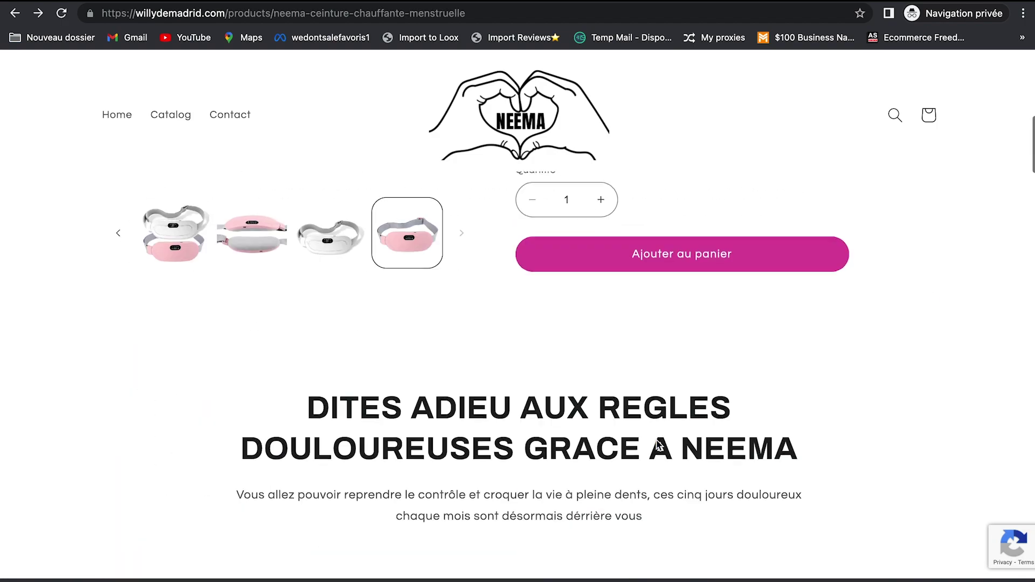
scroll(657, 443, down, 10)
scroll(547, 325, up, 4)
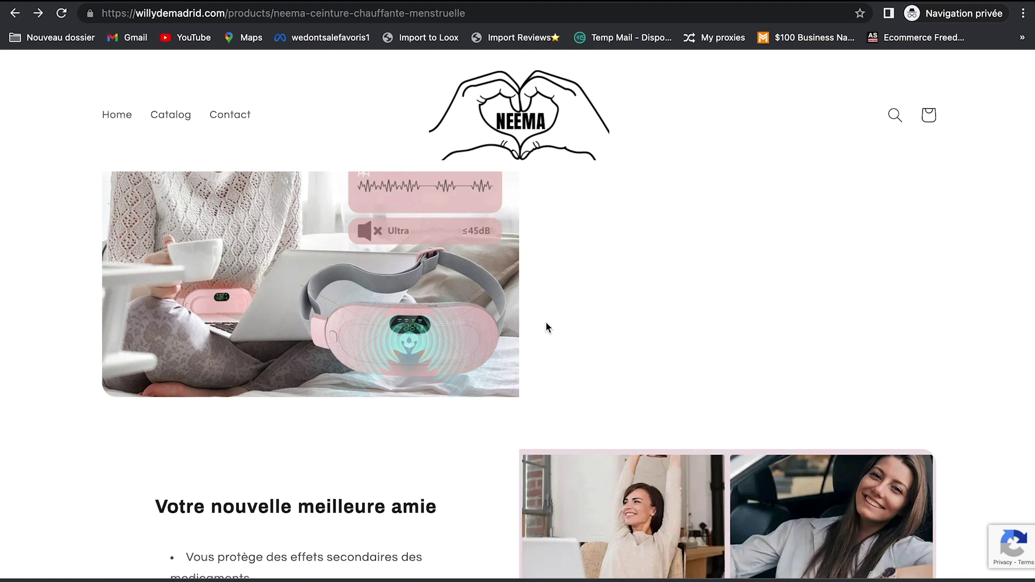
key(ctrl+w)
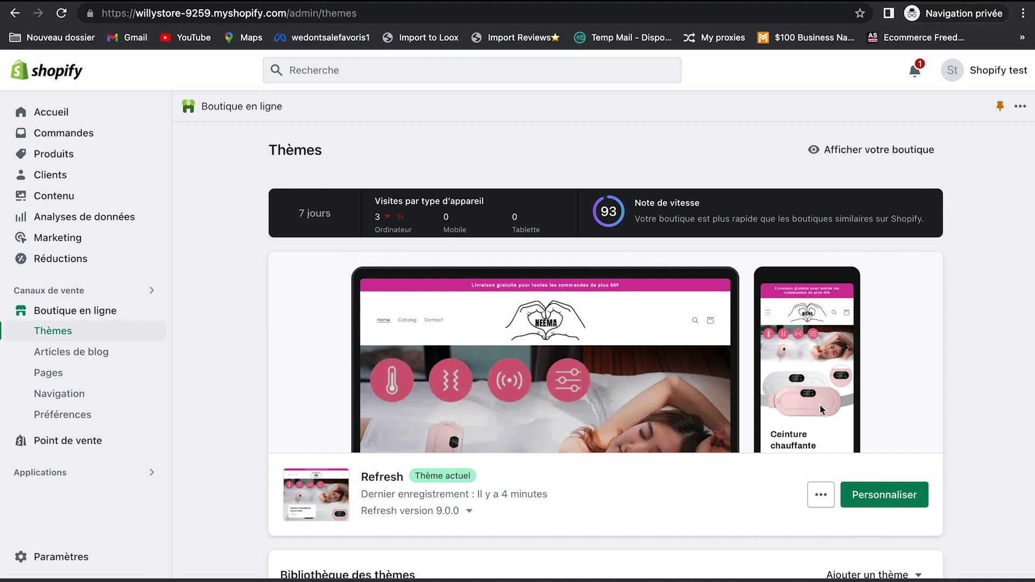
scroll(817, 389, down, 1)
scroll(817, 389, up, 1)
scroll(814, 334, down, 1)
scroll(812, 335, down, 1)
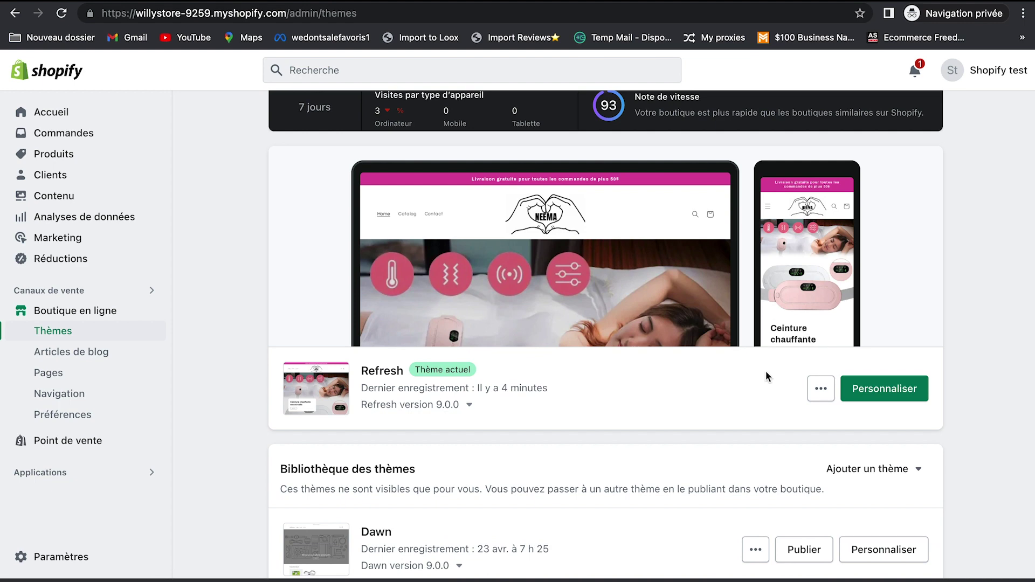
scroll(654, 379, down, 4)
scroll(656, 379, up, 6)
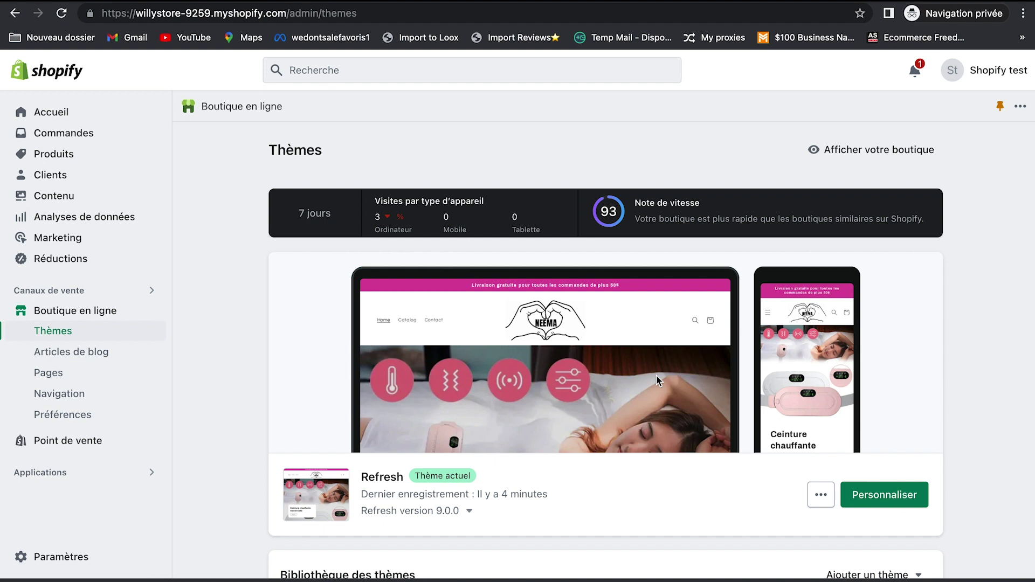
scroll(323, 173, down, 1)
scroll(234, 262, up, 1)
scroll(605, 293, down, 5)
scroll(608, 300, up, 3)
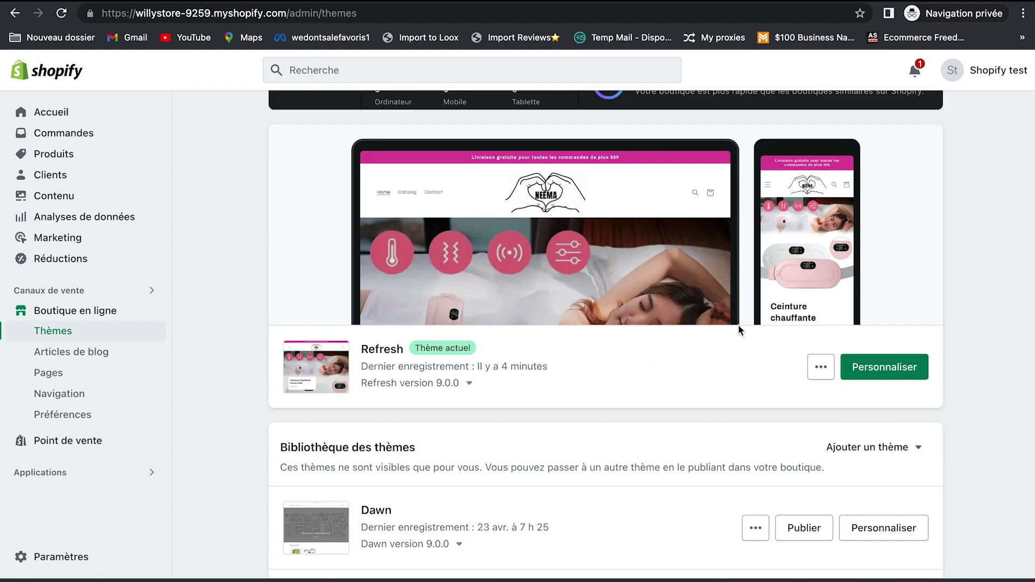